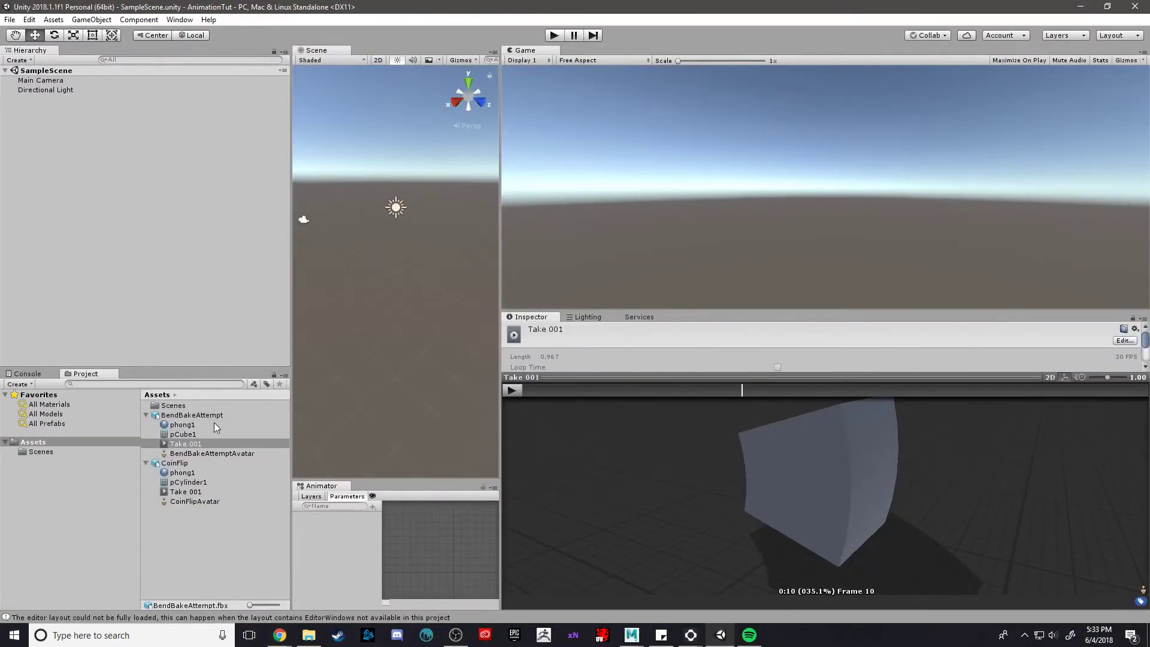
# Inspect the CoinFlip asset's pCylinder1 mesh and preview its Take 001 animation in Unity
pyautogui.click(180, 463)
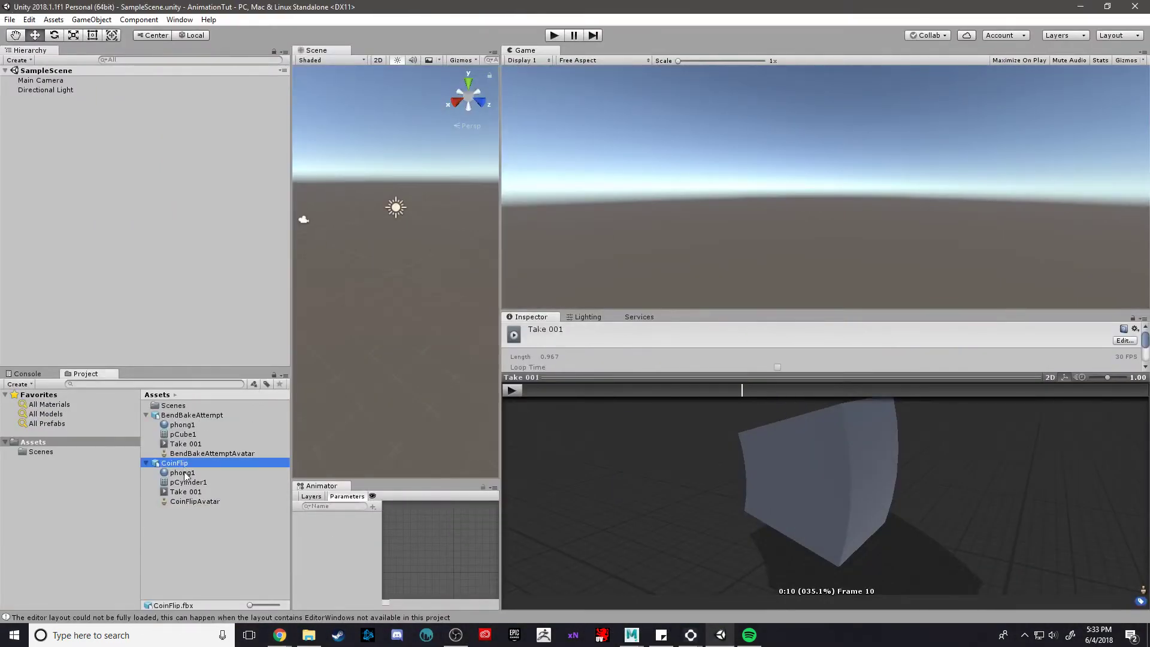
pyautogui.click(187, 481)
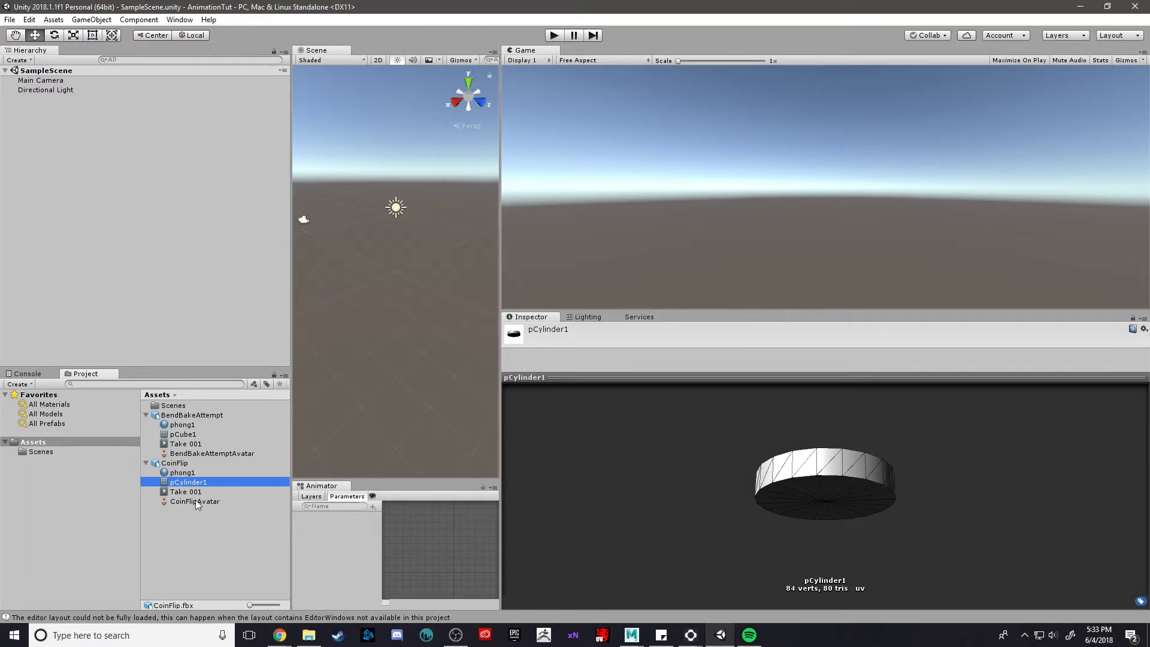
pyautogui.click(198, 492)
pyautogui.click(506, 390)
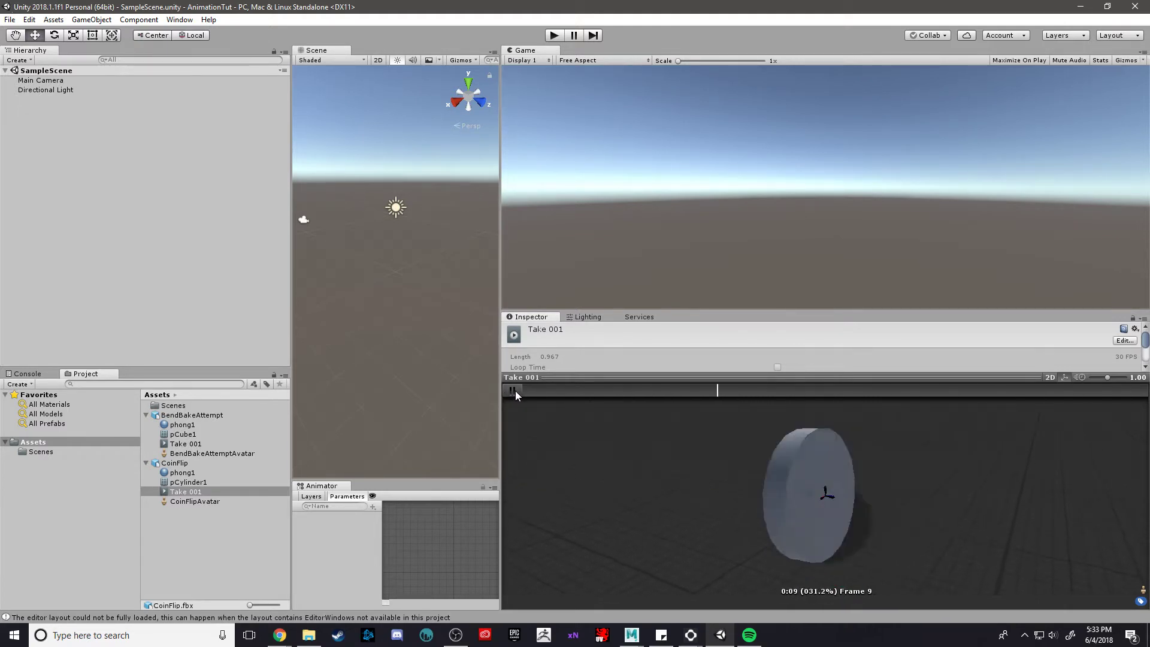
pyautogui.click(516, 391)
# Switch to Maya LT and show the Modeling Toolkit
pyautogui.moveTo(440, 9); pyautogui.dragTo(1149, 9)
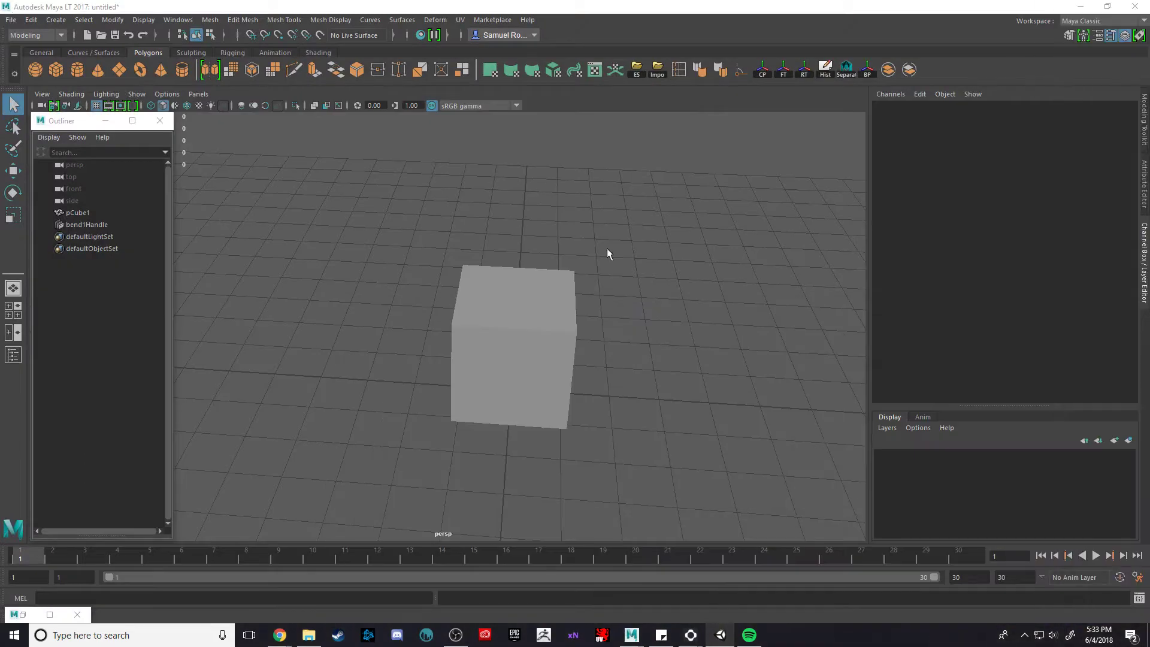
pyautogui.click(1144, 192)
pyautogui.click(1146, 117)
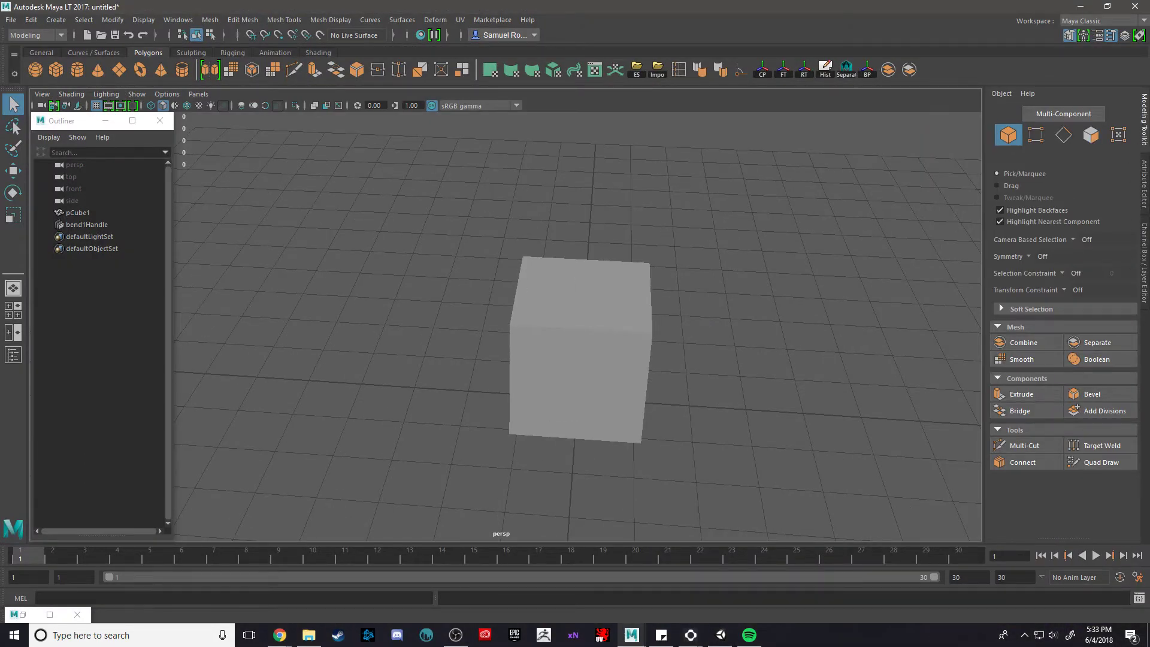
# Switch to Unity and preview the Take 001 animation of the BendBakeAttempt asset, then stop the playback
pyautogui.hotkey('alt', 'Tab')
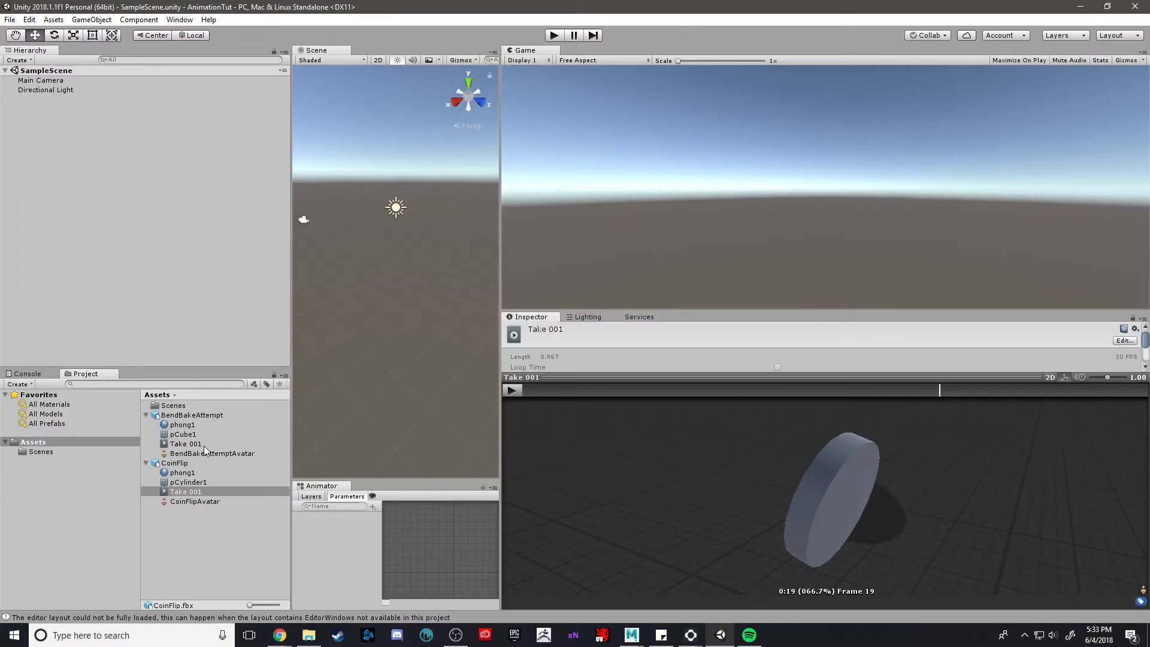
pyautogui.click(202, 445)
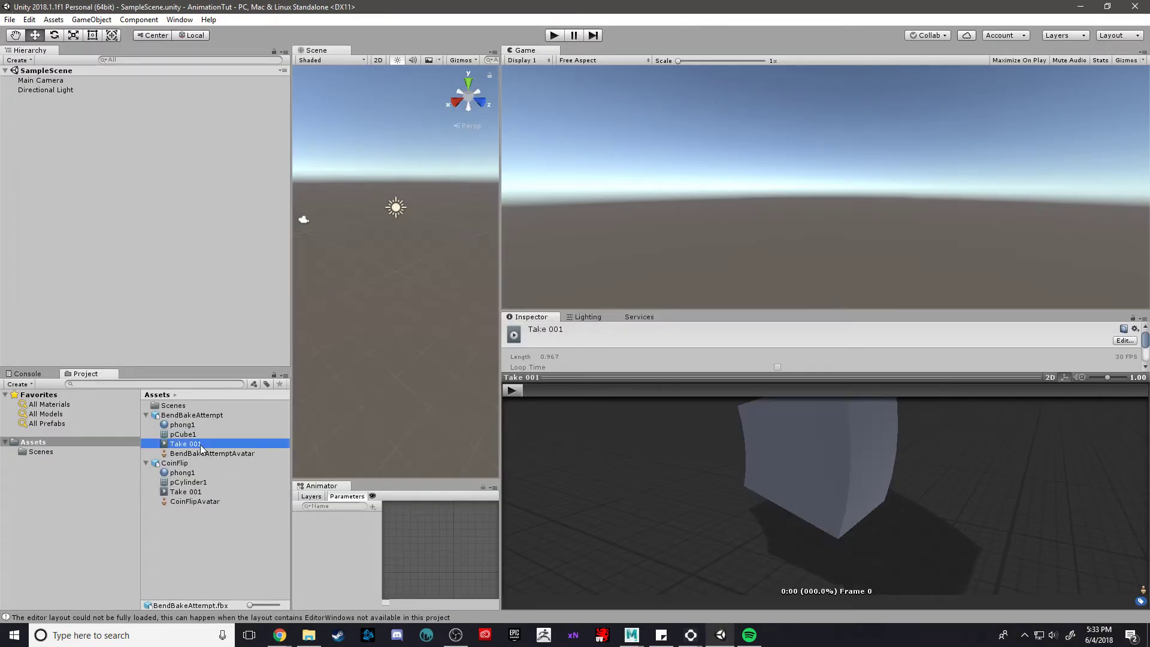
pyautogui.click(209, 415)
pyautogui.click(214, 444)
pyautogui.click(513, 390)
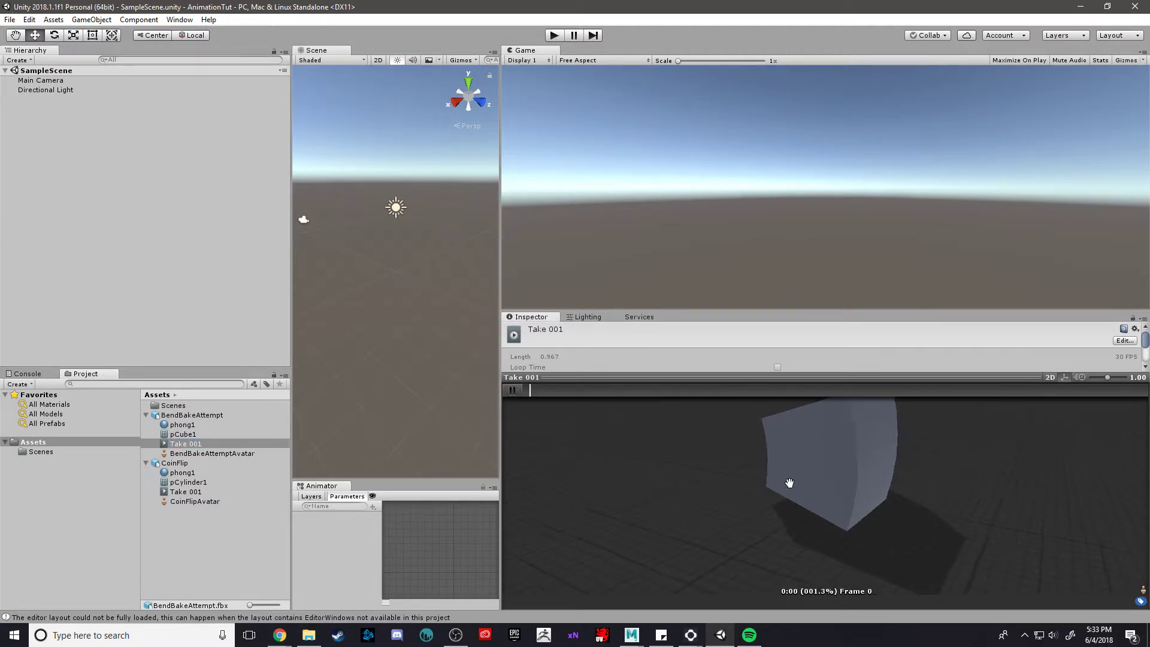
pyautogui.moveTo(788, 483); pyautogui.dragTo(772, 562)
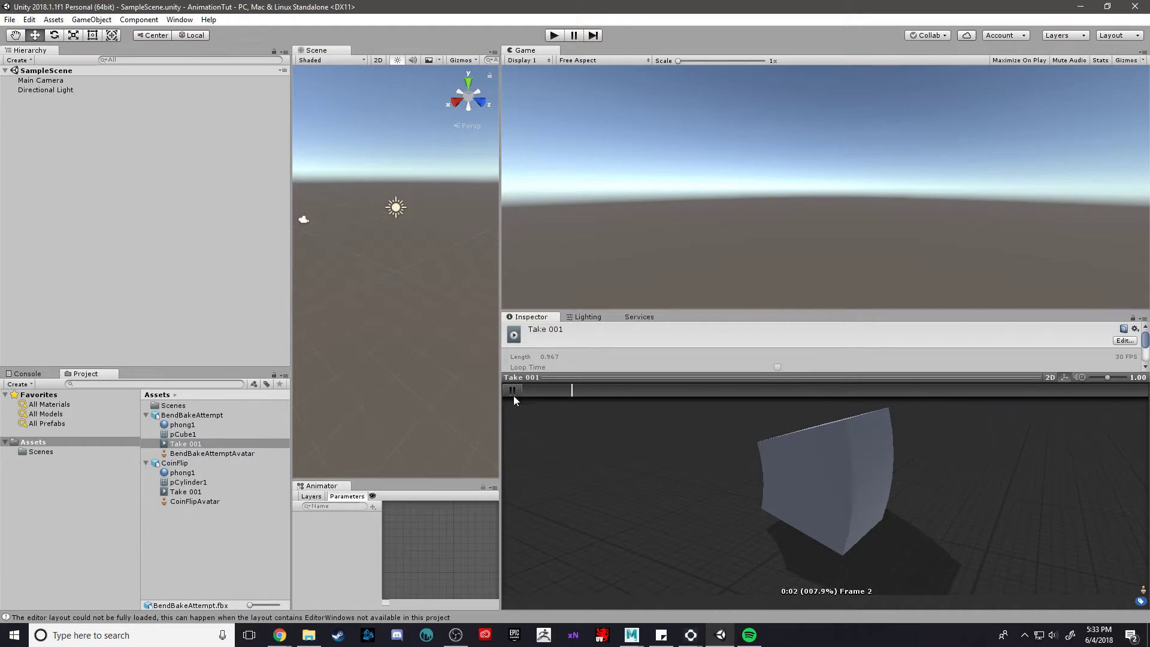
pyautogui.click(512, 393)
# Switch to Maya LT and examine the subdivisions and bend deformer of pCube1 in wireframe display
pyautogui.moveTo(531, 4); pyautogui.dragTo(1149, 4)
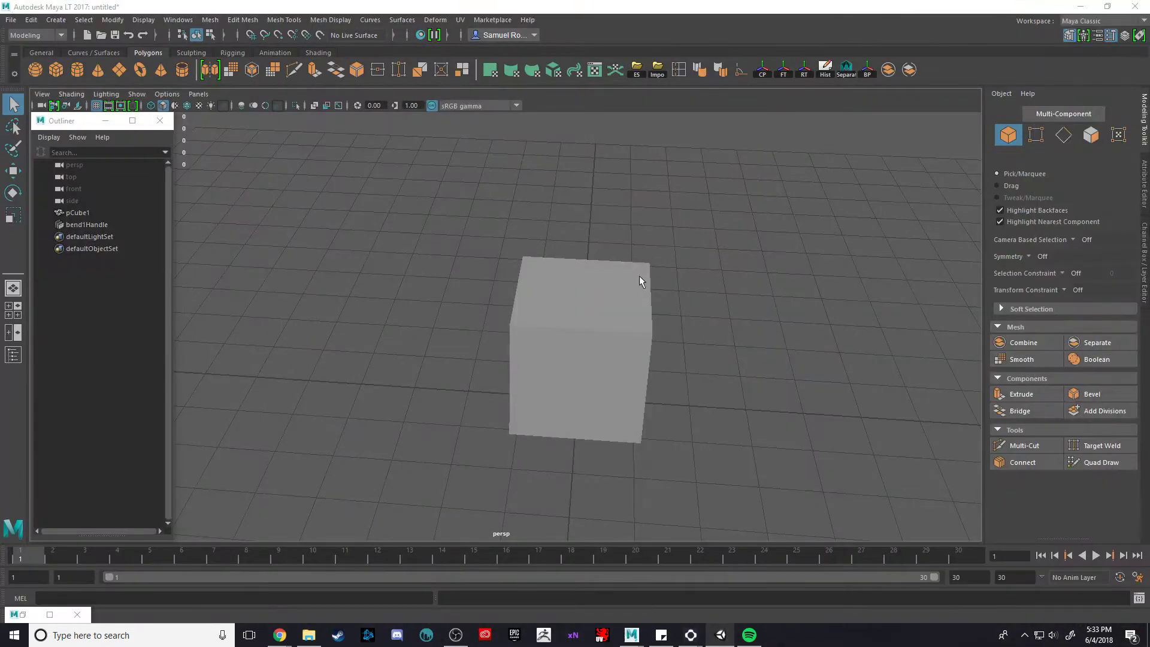
pyautogui.click(651, 341)
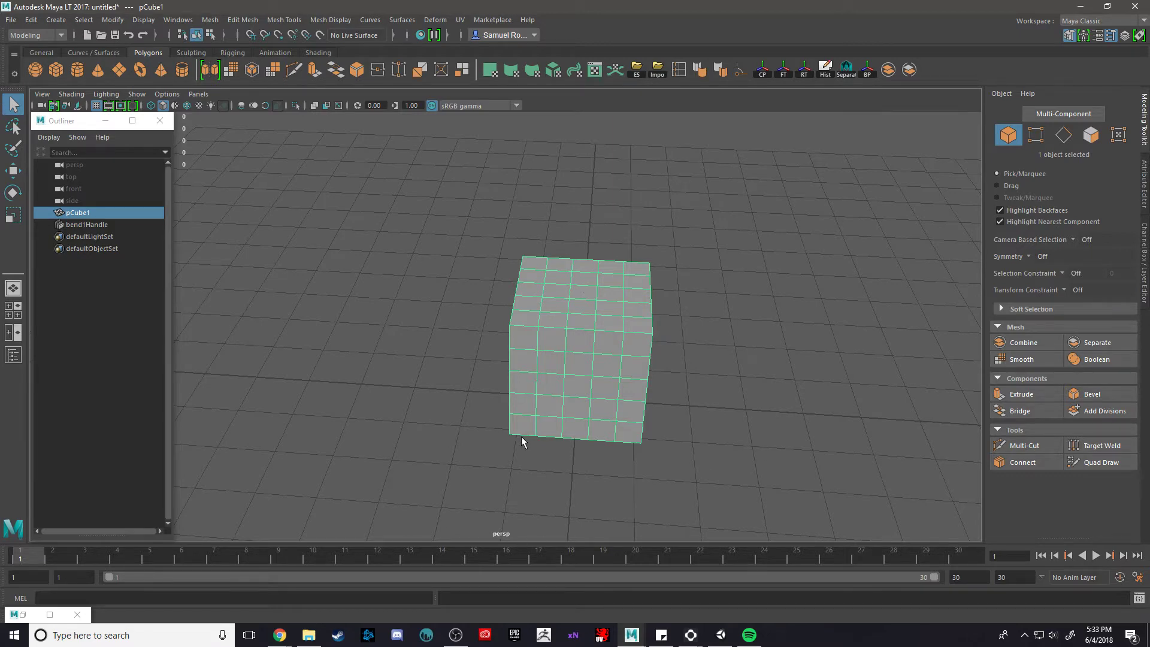
pyautogui.moveTo(737, 390)
pyautogui.keyDown('alt'); pyautogui.mouseDown()
pyautogui.moveTo(753, 416)
pyautogui.moveTo(614, 424)
pyautogui.moveTo(820, 440)
pyautogui.moveTo(740, 393)
pyautogui.mouseUp(); pyautogui.keyUp('alt')
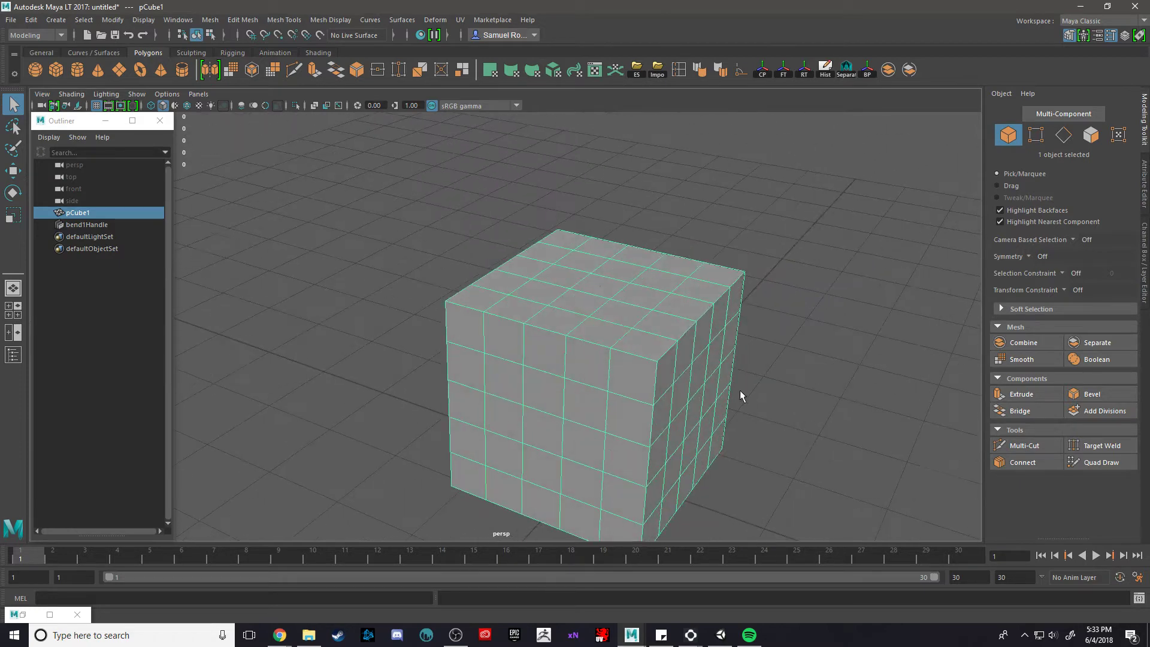
pyautogui.scroll(-4, 743, 392)
pyautogui.press('4')
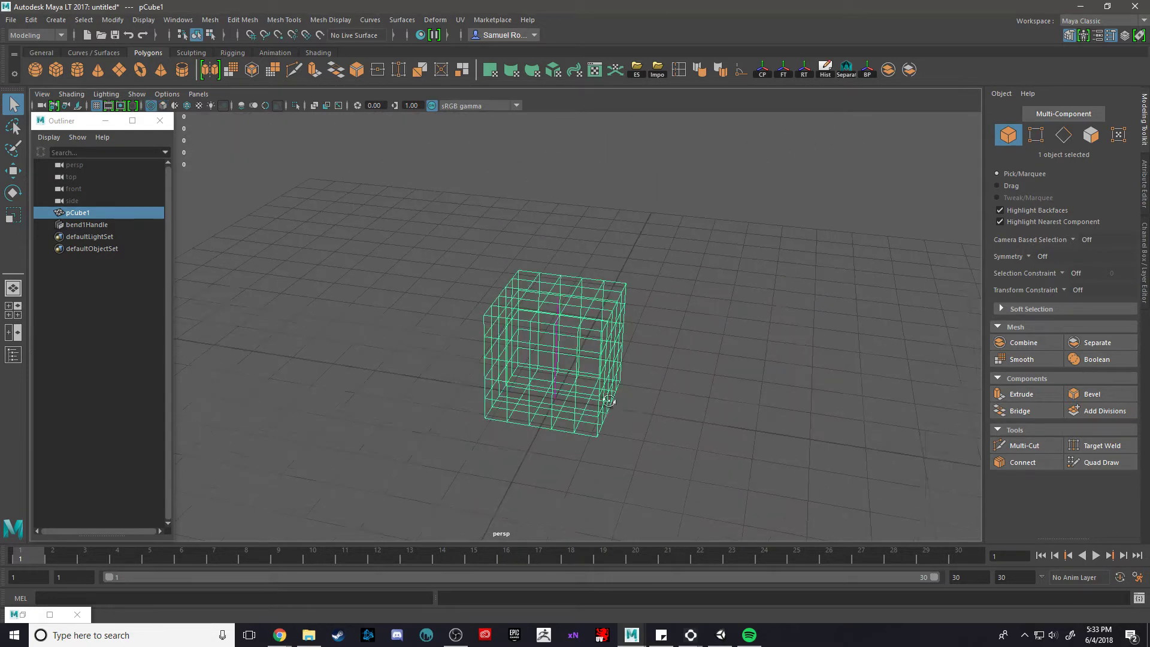
pyautogui.keyDown('alt'); pyautogui.moveTo(608, 400); pyautogui.dragTo(613, 397); pyautogui.keyUp('alt')
# Try a bend1 curvature of about -17.2 on pCube1 in the Channel Box, and undo it
pyautogui.click(1147, 199)
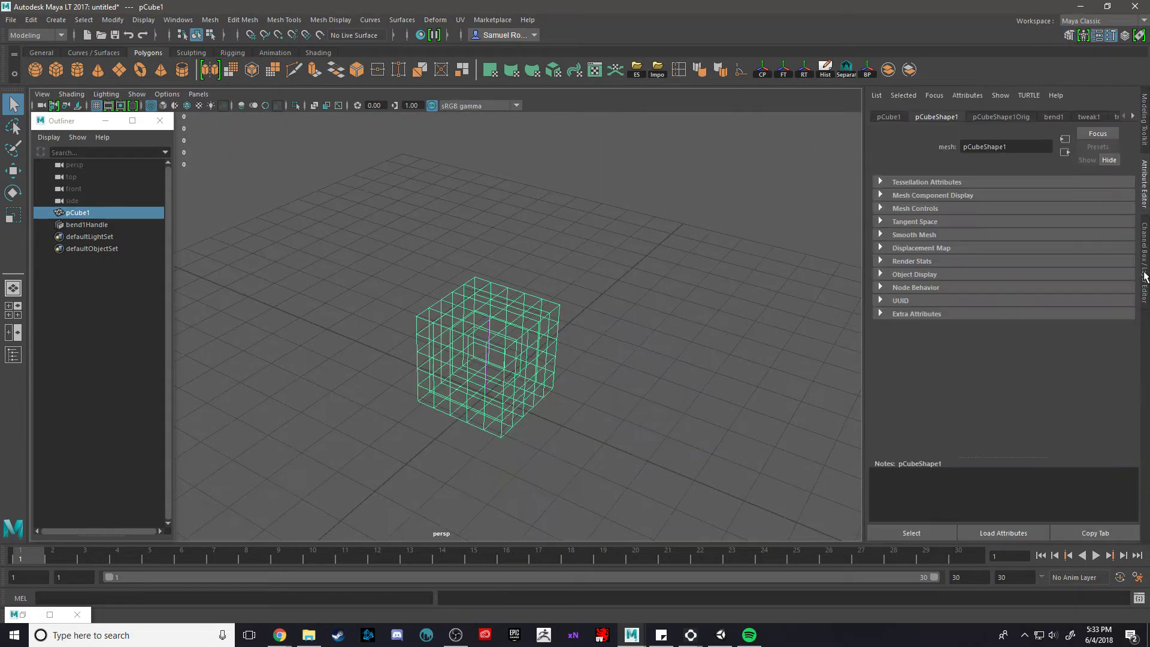
pyautogui.click(1146, 276)
pyautogui.click(911, 248)
pyautogui.click(890, 242)
pyautogui.keyDown('alt'); pyautogui.moveTo(735, 312); pyautogui.dragTo(803, 276); pyautogui.keyUp('alt')
pyautogui.click(1085, 258)
pyautogui.moveTo(462, 314); pyautogui.dragTo(503, 318, button='middle')
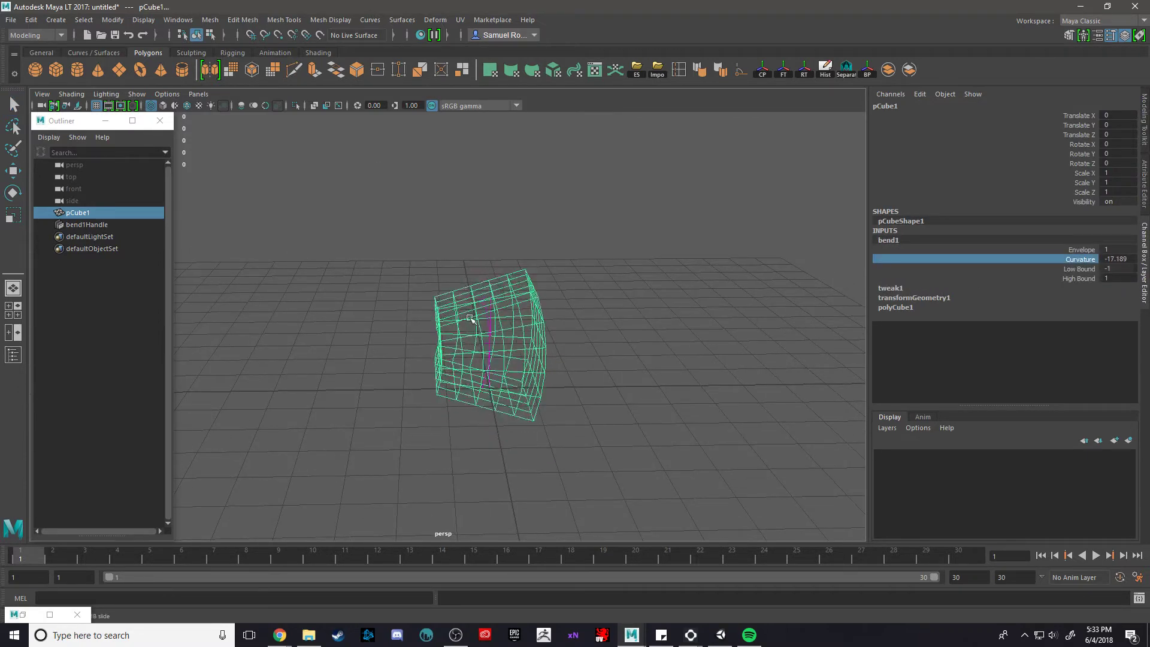
pyautogui.hotkey('ctrl', 'z')
# Return to shaded display and set keyframes on the unbent pCube1 at frames 1 and 30
pyautogui.press('5')
pyautogui.press('q')
pyautogui.click(621, 358)
pyautogui.keyDown('alt'); pyautogui.moveTo(590, 311); pyautogui.dragTo(556, 406); pyautogui.keyUp('alt')
pyautogui.scroll(2, 556, 360)
pyautogui.click(546, 339)
pyautogui.hotkey('alt', 'v')
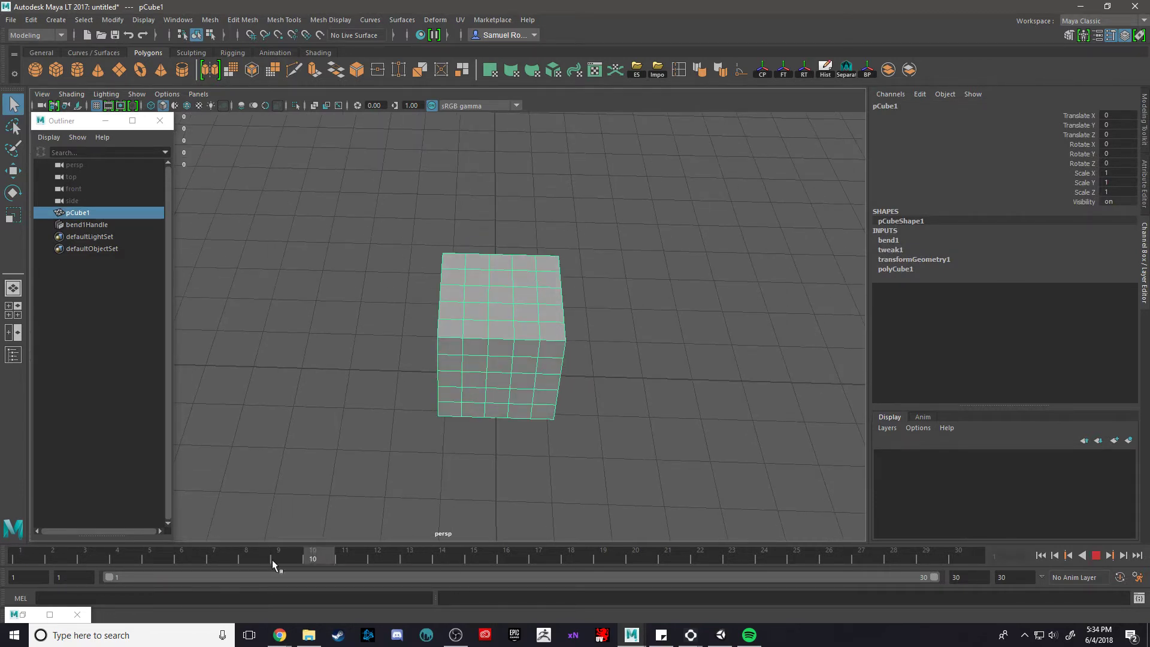
pyautogui.press('Escape')
pyautogui.press('s')
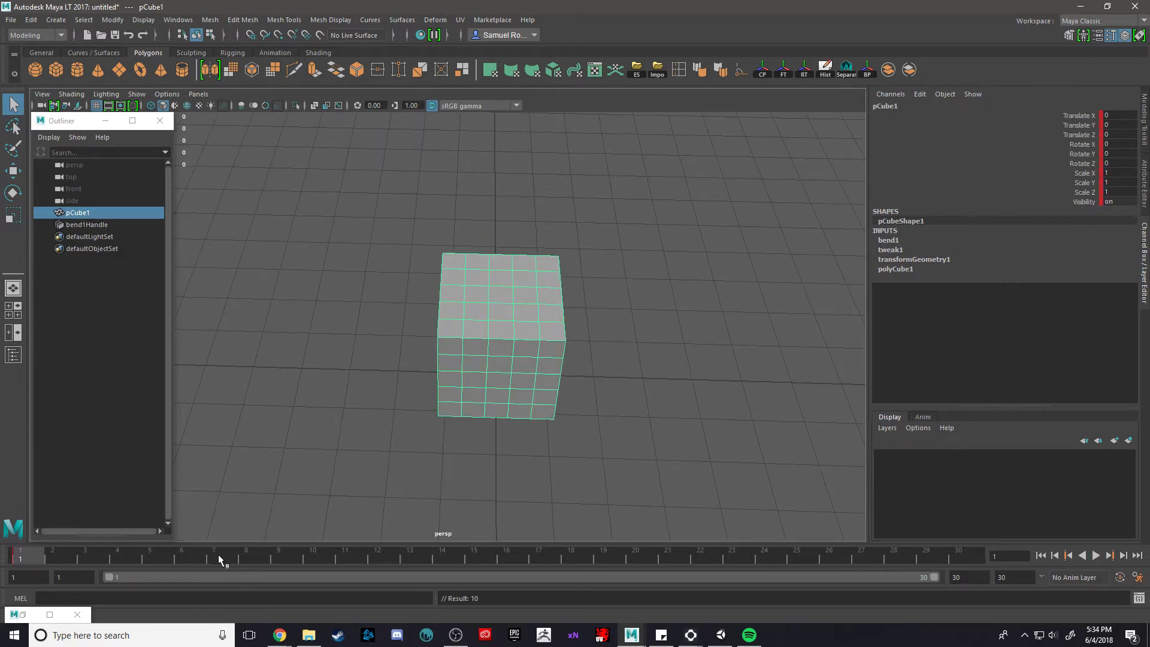
pyautogui.hotkey('alt', 'v')
pyautogui.hotkey('alt', 'v')
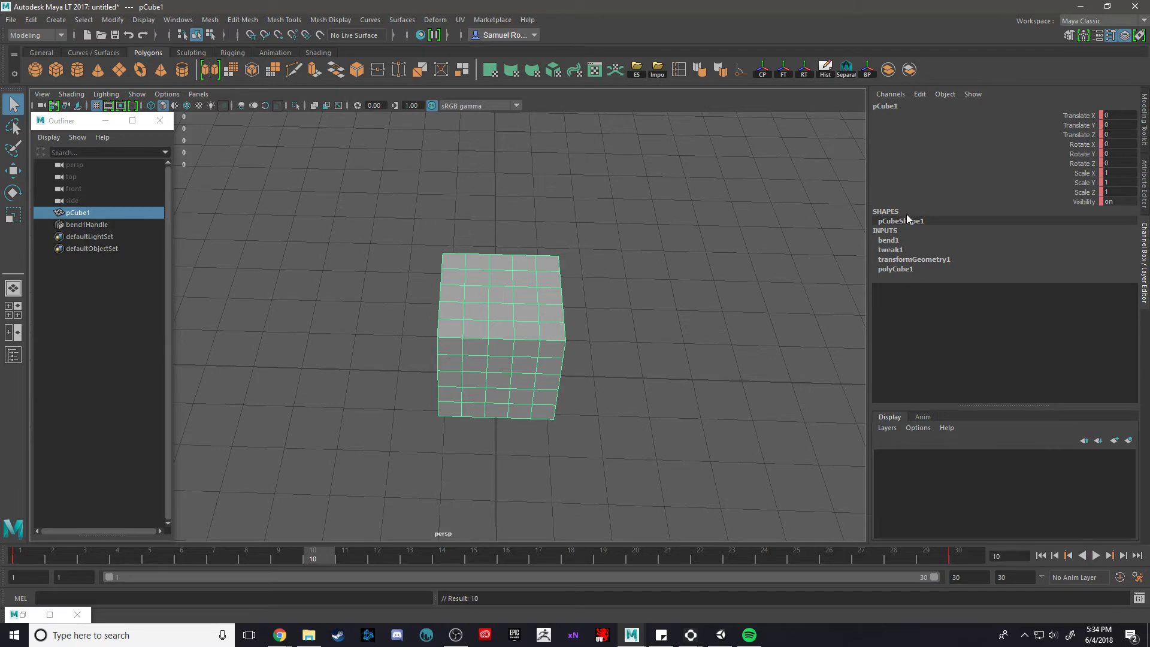
# Set the bend1 curvature to about -30.94 at frame 10 and key it
pyautogui.click(889, 240)
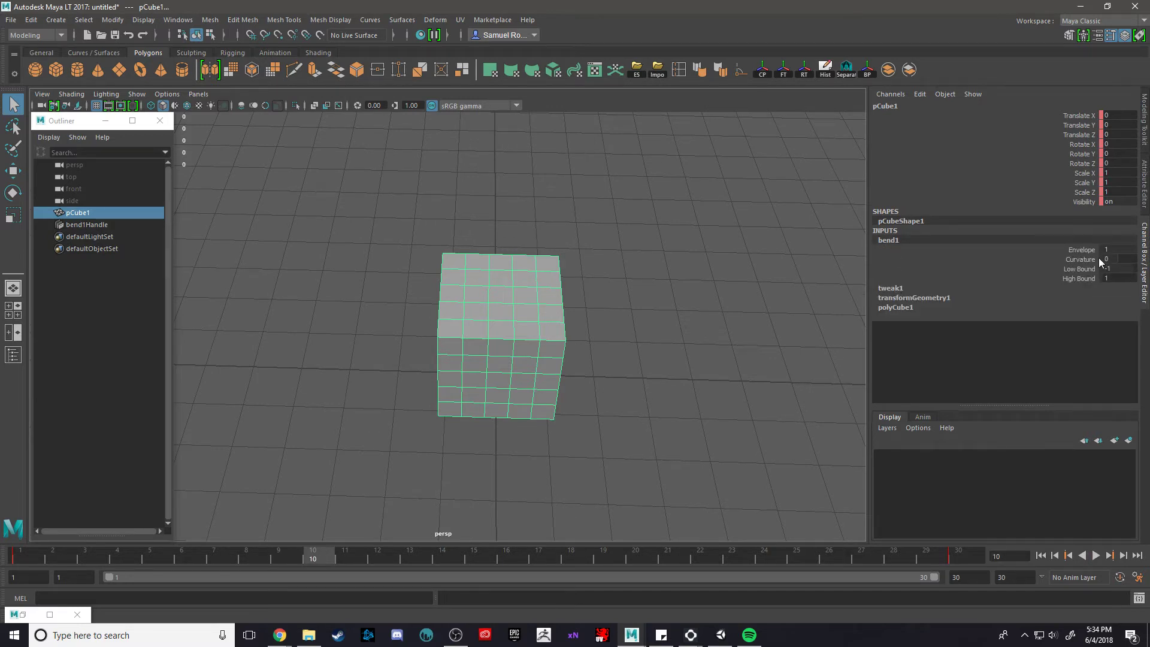
pyautogui.click(1081, 259)
pyautogui.moveTo(863, 257); pyautogui.dragTo(851, 257, button='middle')
pyautogui.press('s')
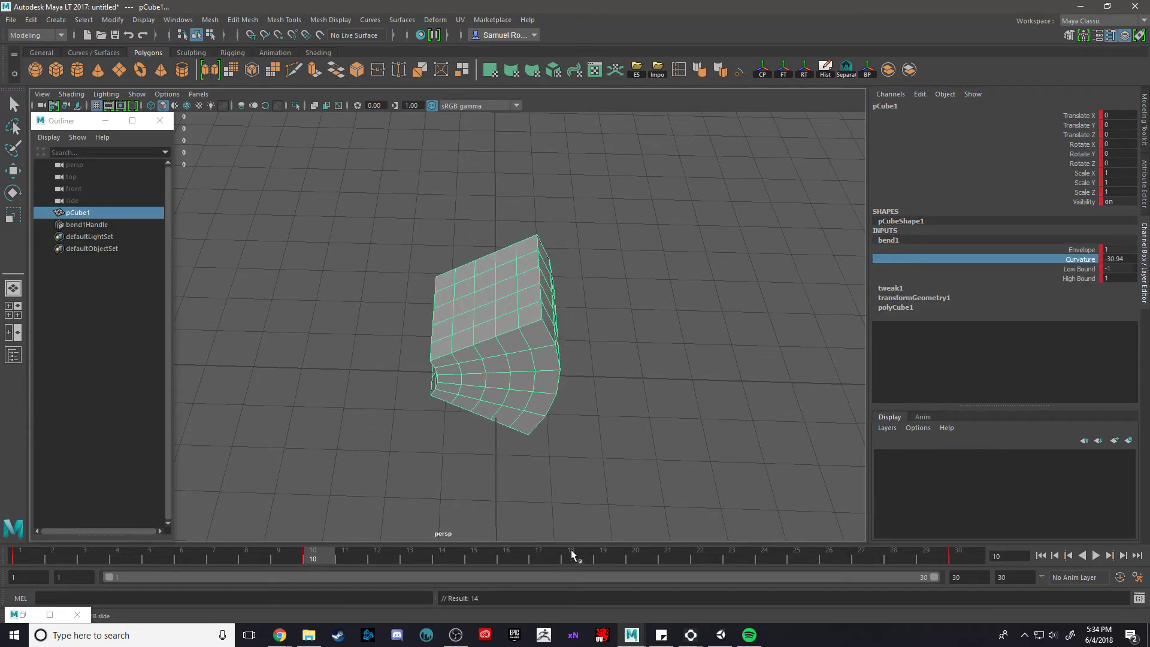
# Set the bend1 curvature to about 30.94 at frame 20 and key it
pyautogui.click(630, 552)
pyautogui.moveTo(598, 388); pyautogui.dragTo(623, 389, button='middle')
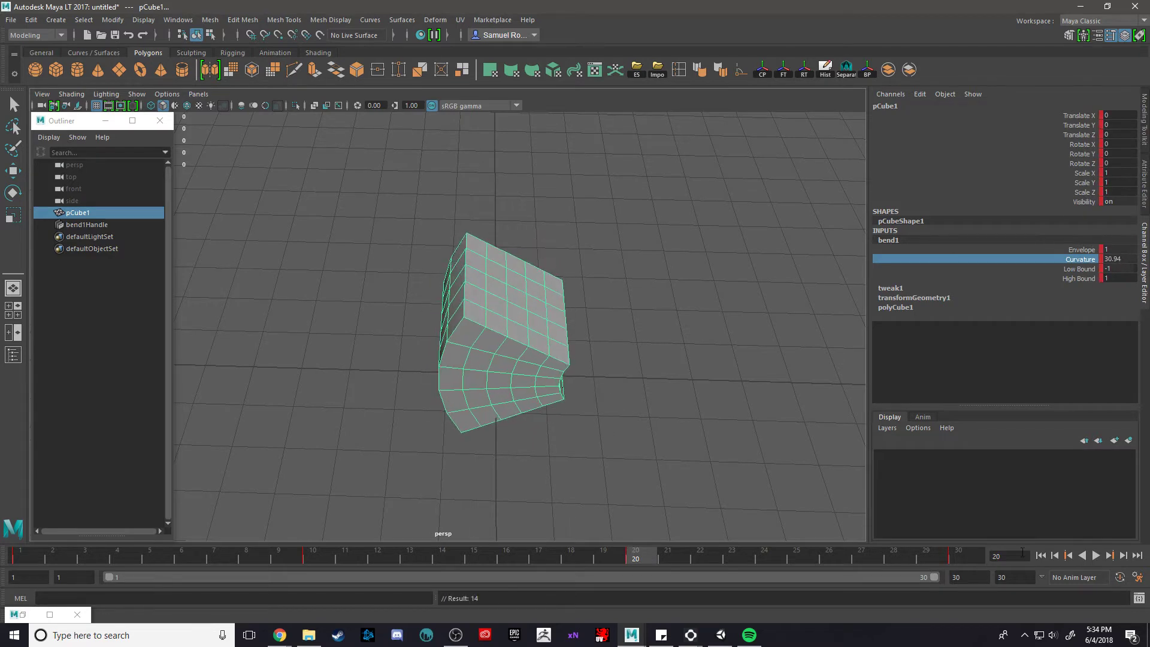
pyautogui.press('s')
# Play back the cube's bend animation on the timeline and stop it
pyautogui.click(1096, 555)
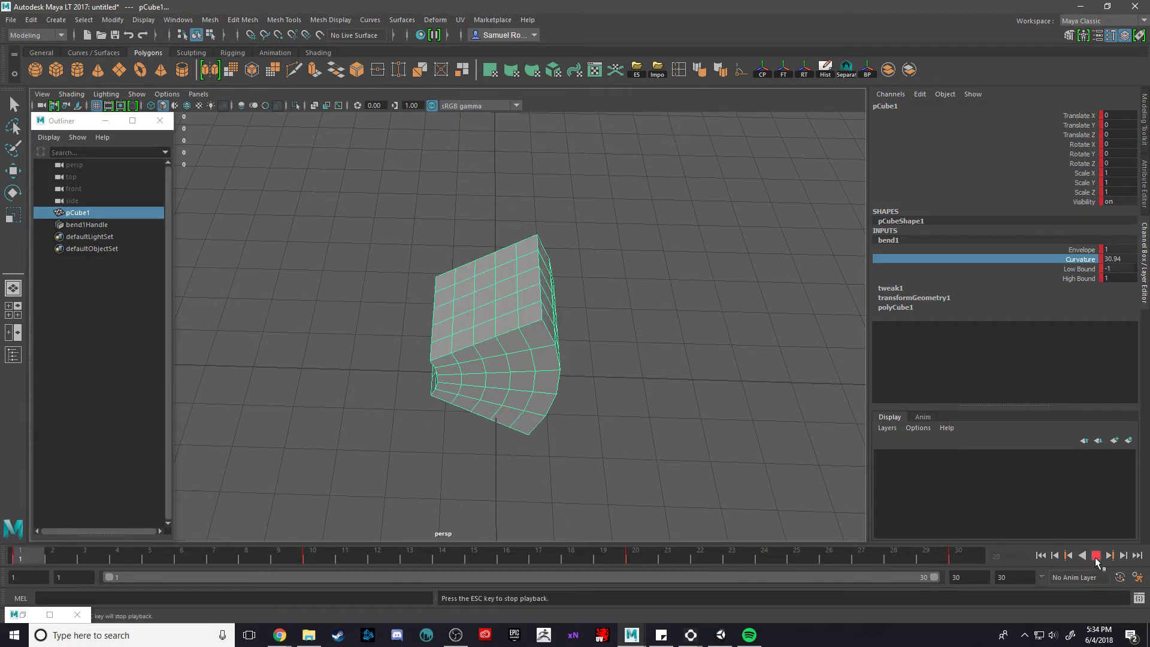
pyautogui.click(1096, 559)
pyautogui.scroll(1, 647, 366)
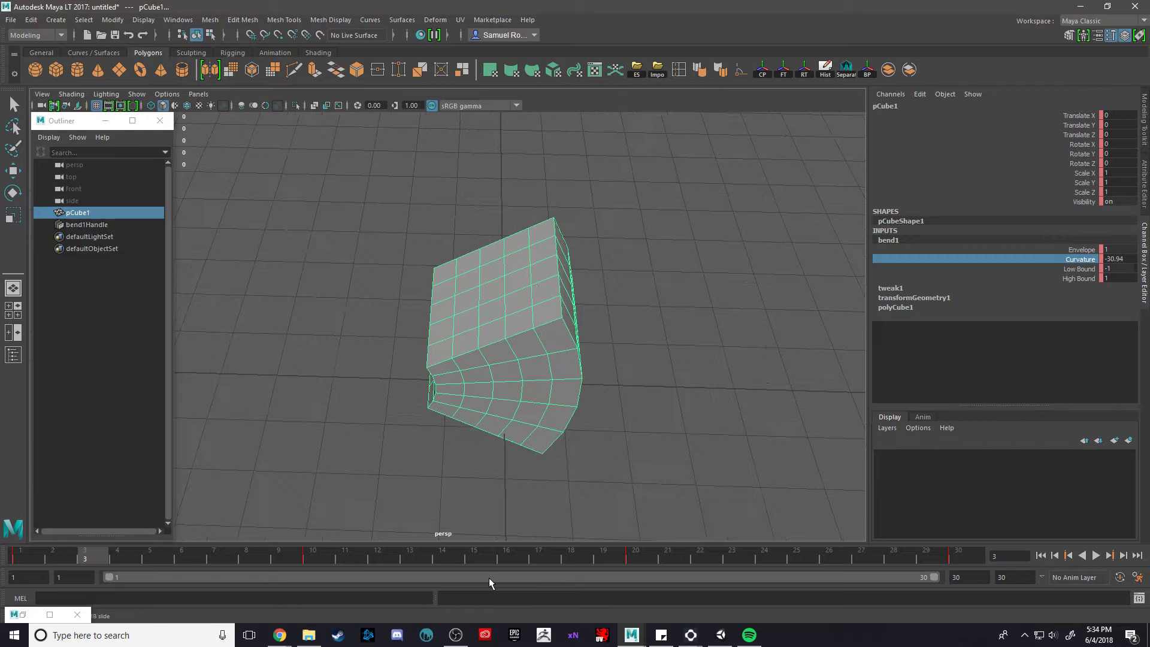
pyautogui.press('alt')
# Delete all of pCube1's keyframes across the timeline and return to frame 1
pyautogui.doubleClick(557, 550)
pyautogui.click(589, 383)
pyautogui.doubleClick(577, 557)
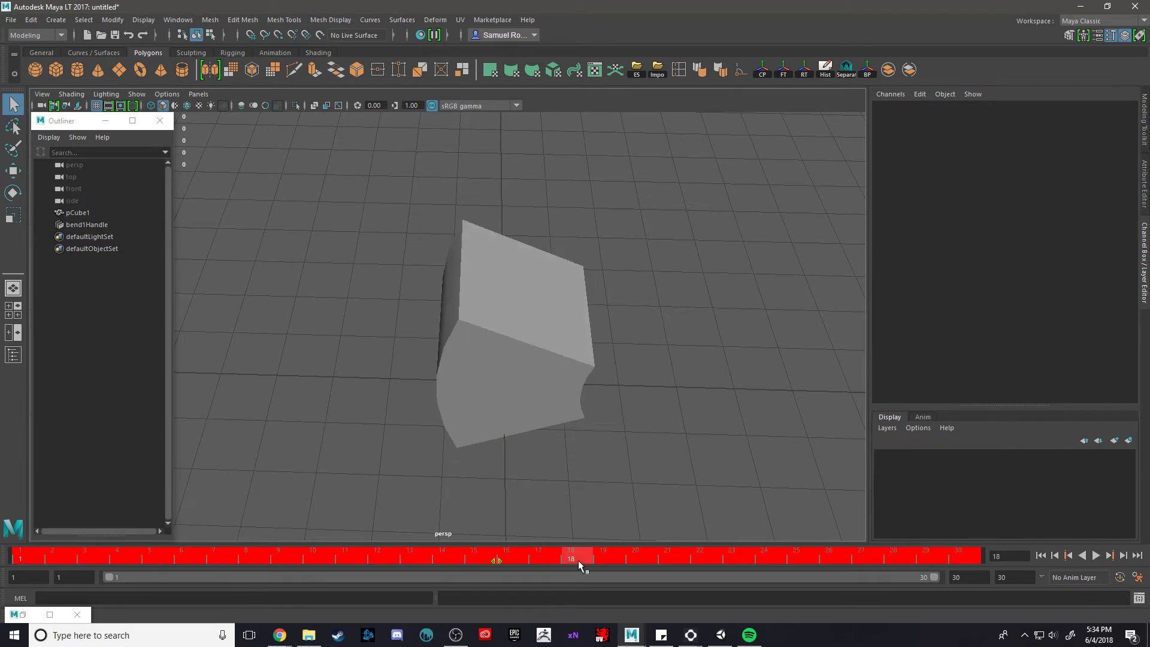
pyautogui.click(527, 344)
pyautogui.doubleClick(516, 554)
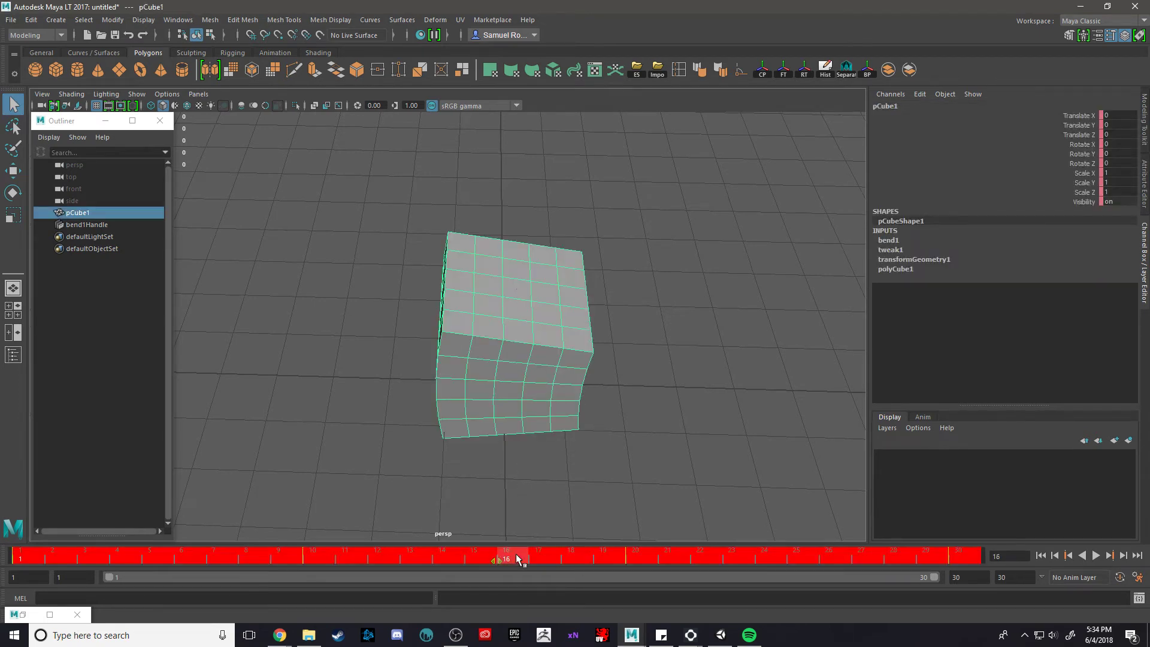
pyautogui.rightClick(516, 554)
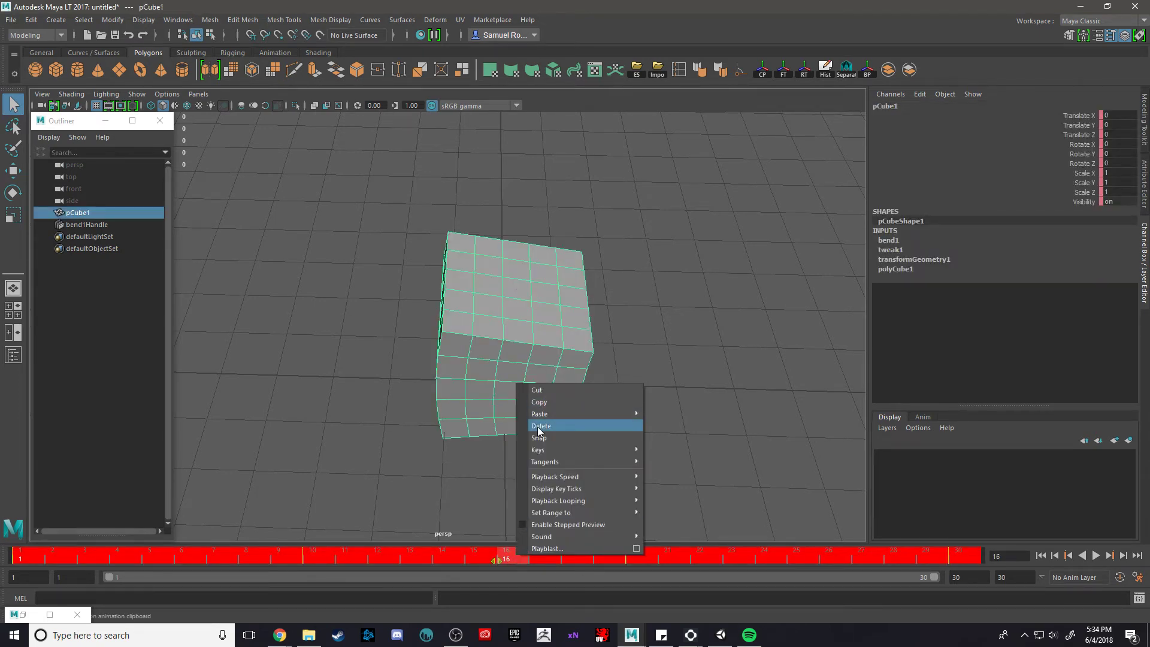
pyautogui.click(541, 426)
pyautogui.click(23, 554)
pyautogui.moveTo(512, 559); pyautogui.dragTo(22, 555)
# Delete all keyframes of the bend1 deformer across the timeline and return to frame 1
pyautogui.click(889, 240)
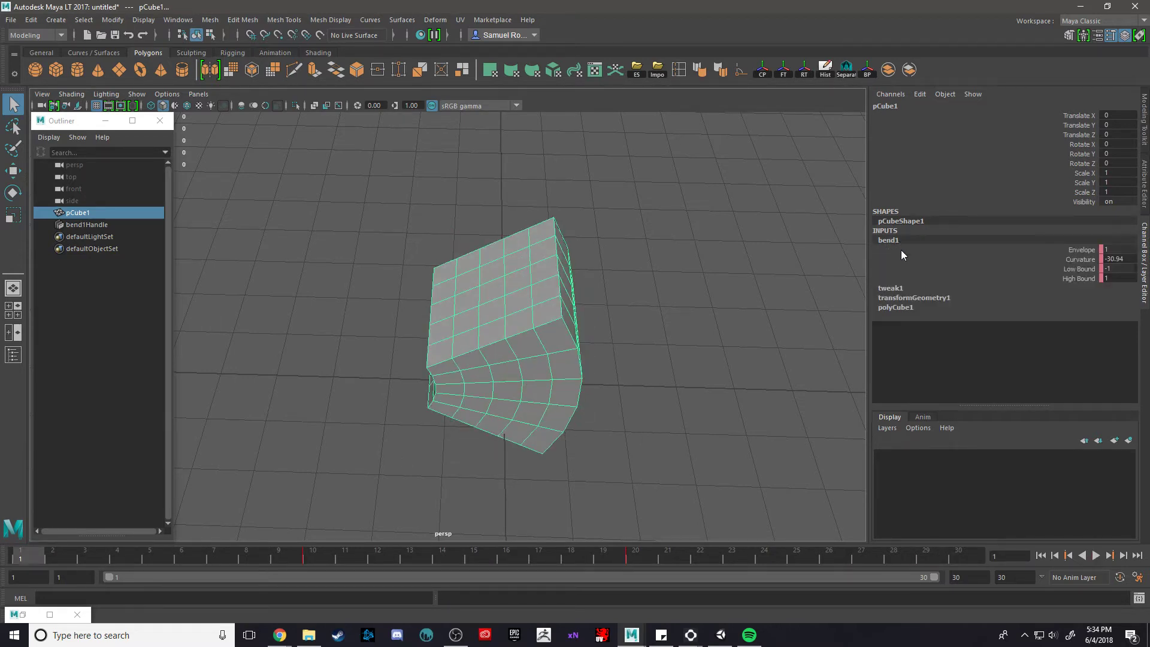
pyautogui.click(282, 552)
pyautogui.doubleClick(283, 552)
pyautogui.rightClick(283, 552)
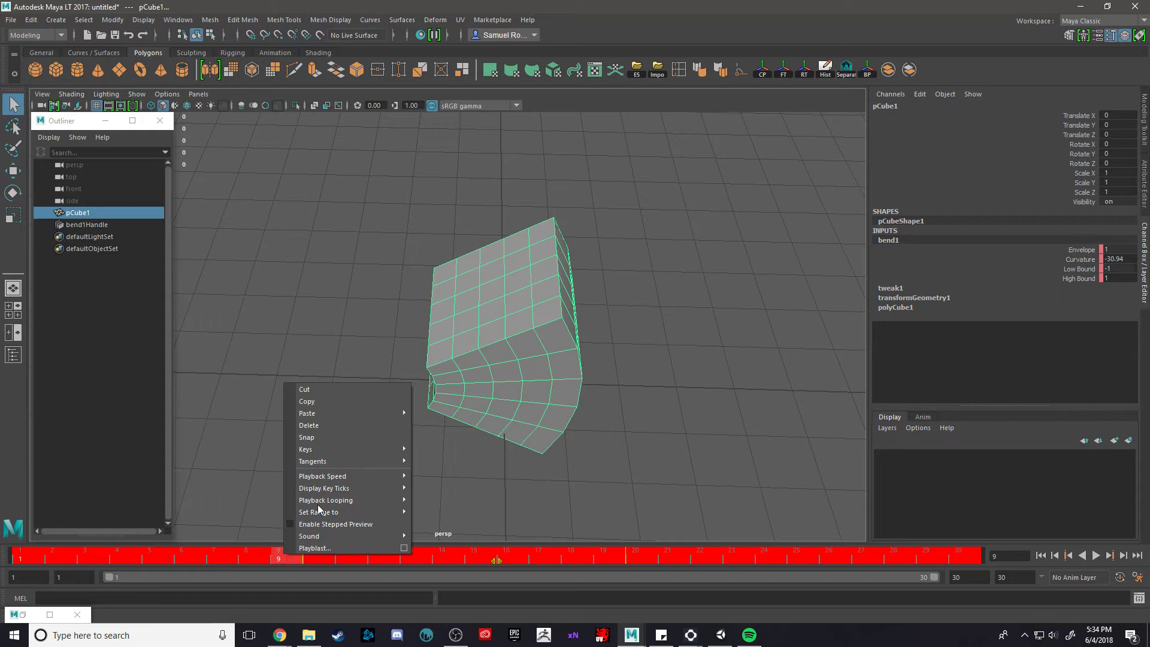
pyautogui.click(334, 426)
pyautogui.moveTo(328, 551); pyautogui.dragTo(24, 552)
# Set the bend1 curvature to 0 and deselect the cube
pyautogui.click(1115, 259)
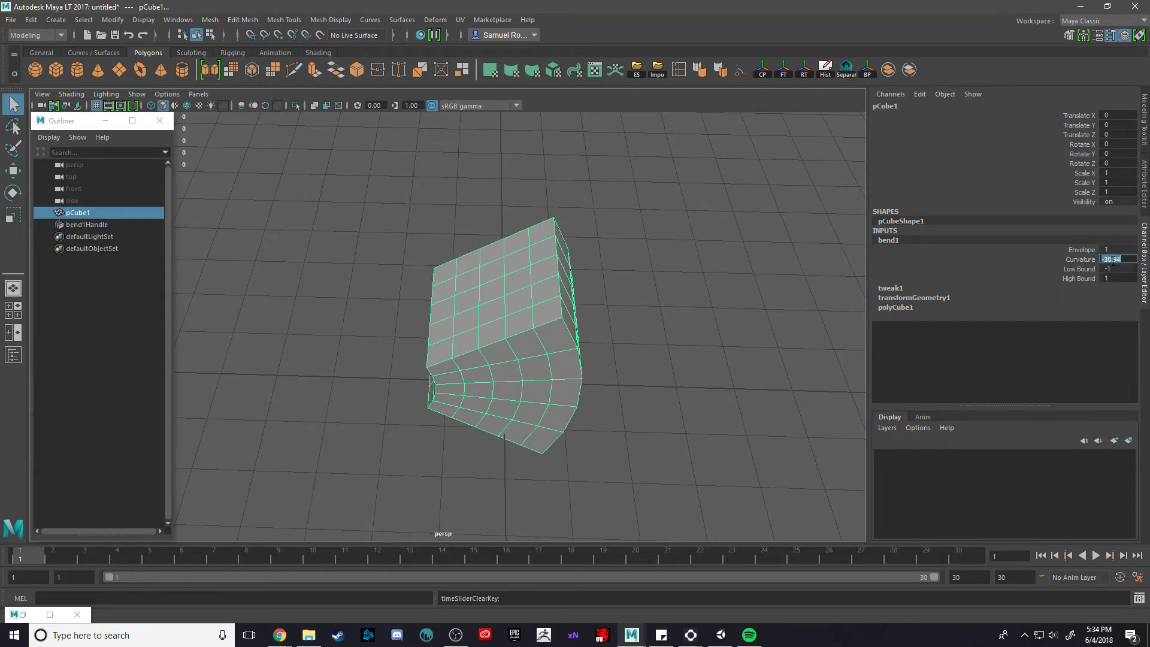
pyautogui.write('0')
pyautogui.press('Return')
pyautogui.click(401, 400)
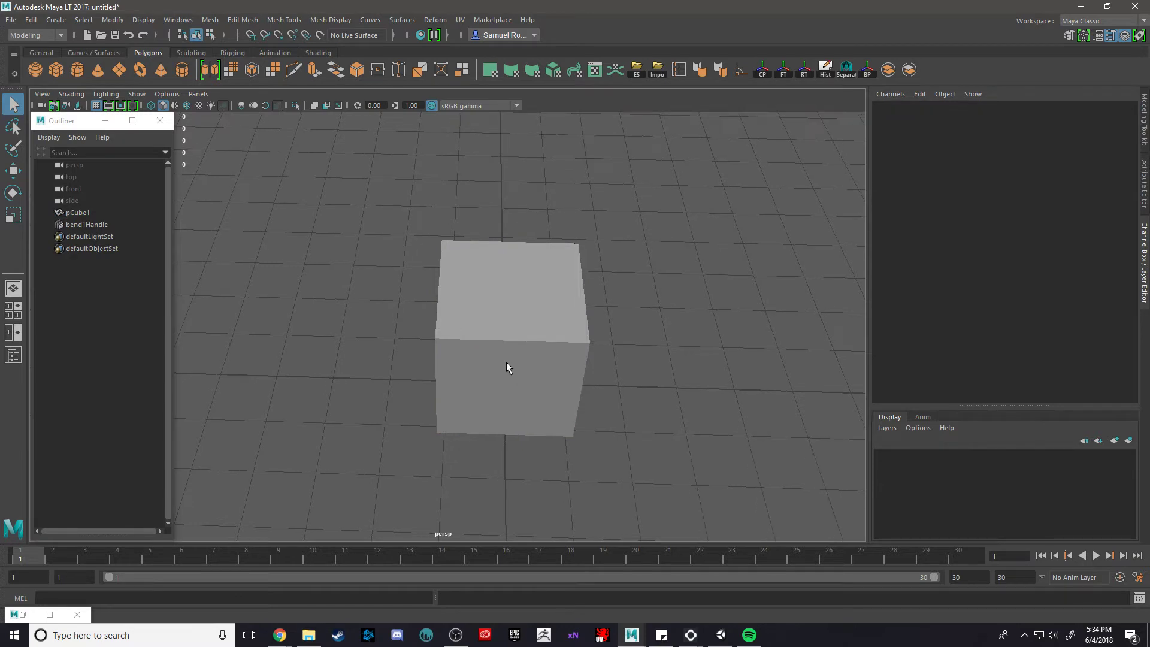
# Examine pCube1 in wireframe and shaded display and review its bend1 attributes
pyautogui.press('4')
pyautogui.click(560, 335)
pyautogui.moveTo(563, 336)
pyautogui.keyDown('alt'); pyautogui.mouseDown()
pyautogui.moveTo(618, 355)
pyautogui.moveTo(532, 357)
pyautogui.mouseUp(); pyautogui.keyUp('alt')
pyautogui.press('5')
pyautogui.press('w')
pyautogui.scroll(-3, 521, 358)
pyautogui.click(893, 239)
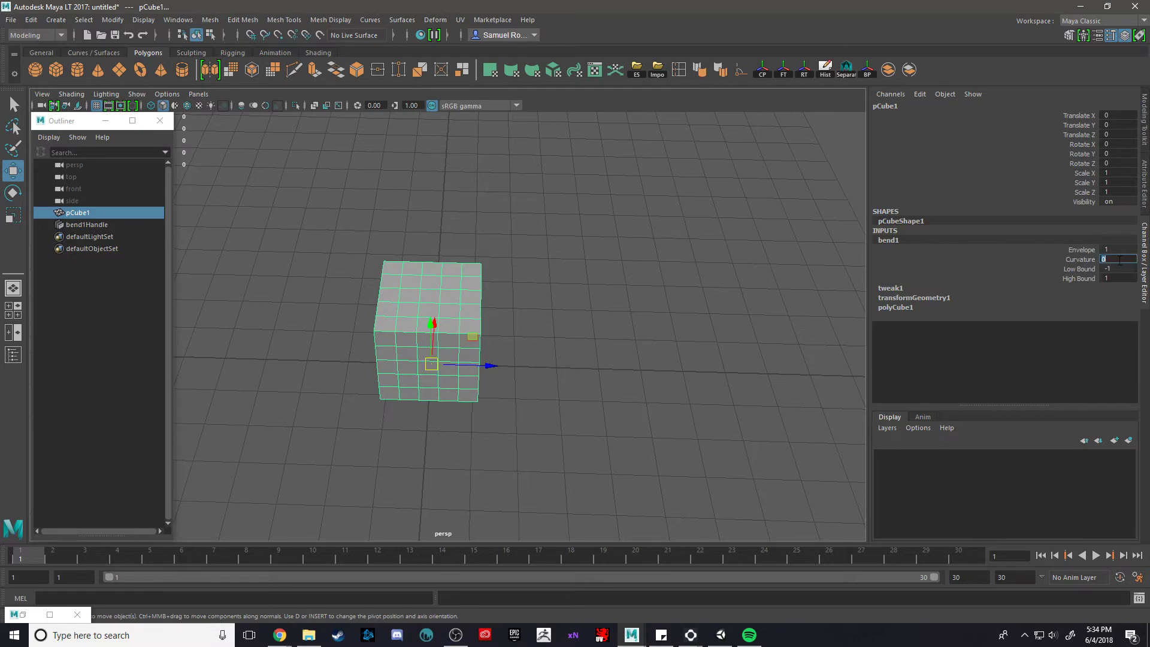
pyautogui.click(488, 319)
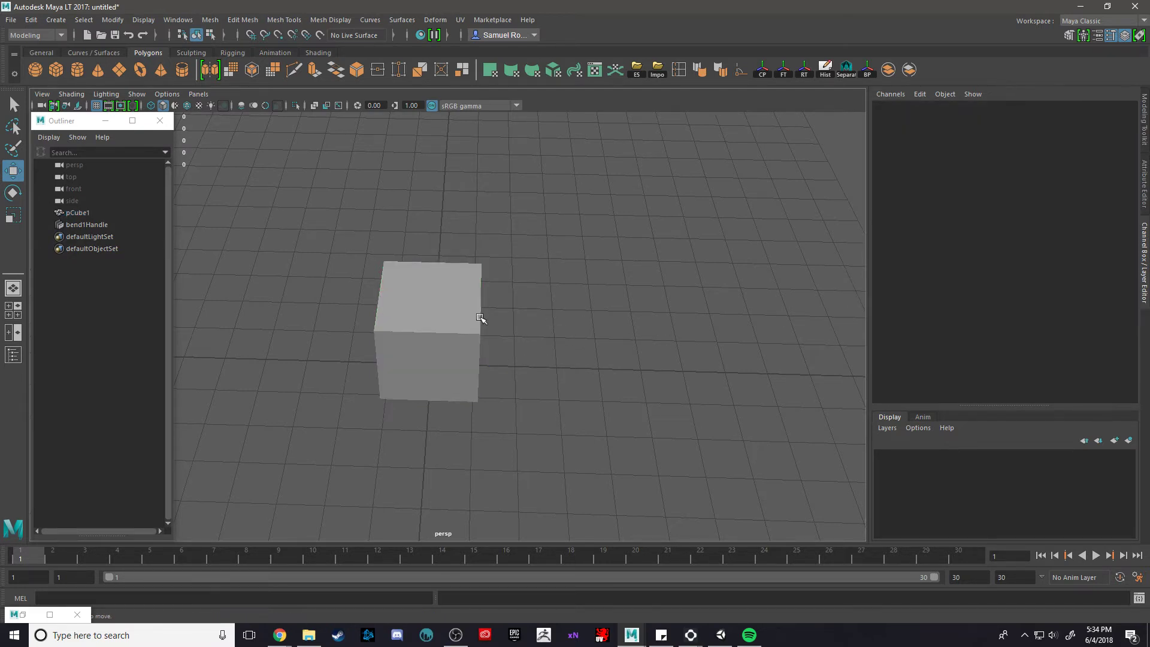
# Select pCube1 and set its bend1 curvature to about 42.4
pyautogui.click(480, 320)
pyautogui.press('q')
pyautogui.click(895, 242)
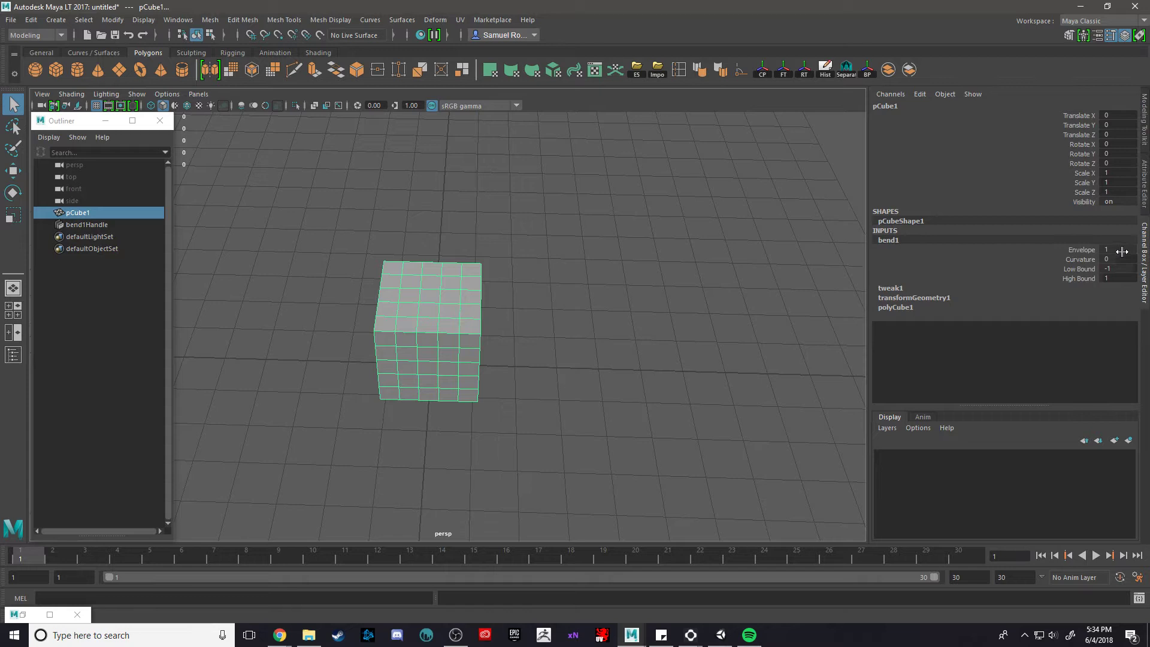
pyautogui.click(1082, 259)
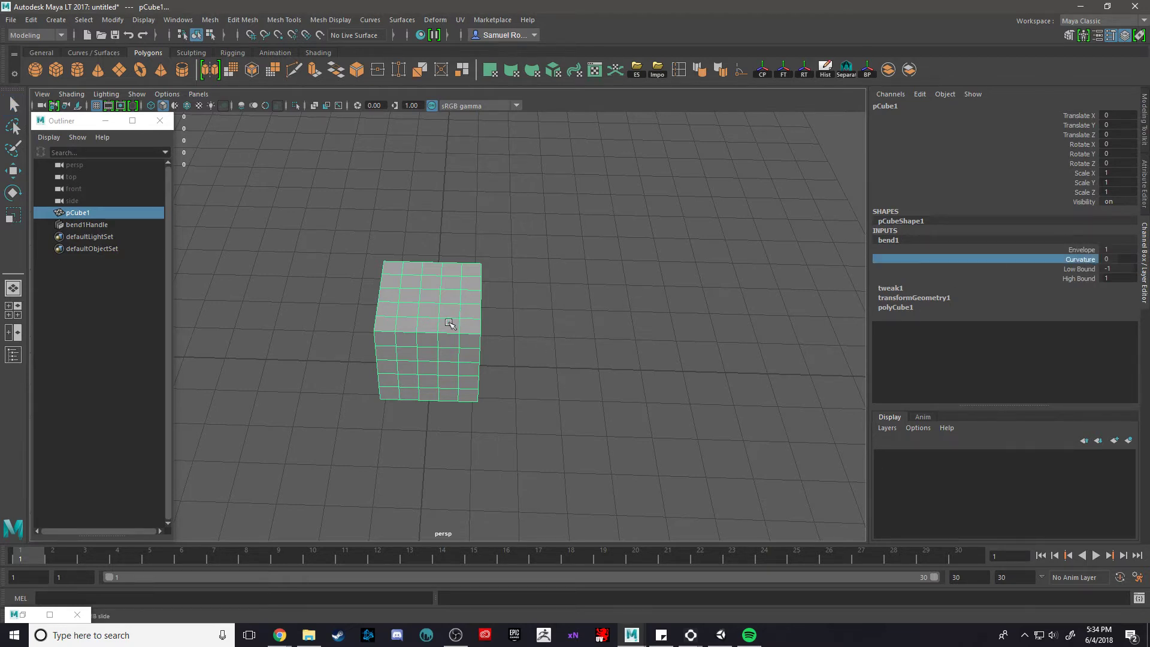
pyautogui.moveTo(580, 282); pyautogui.dragTo(604, 283, button='middle')
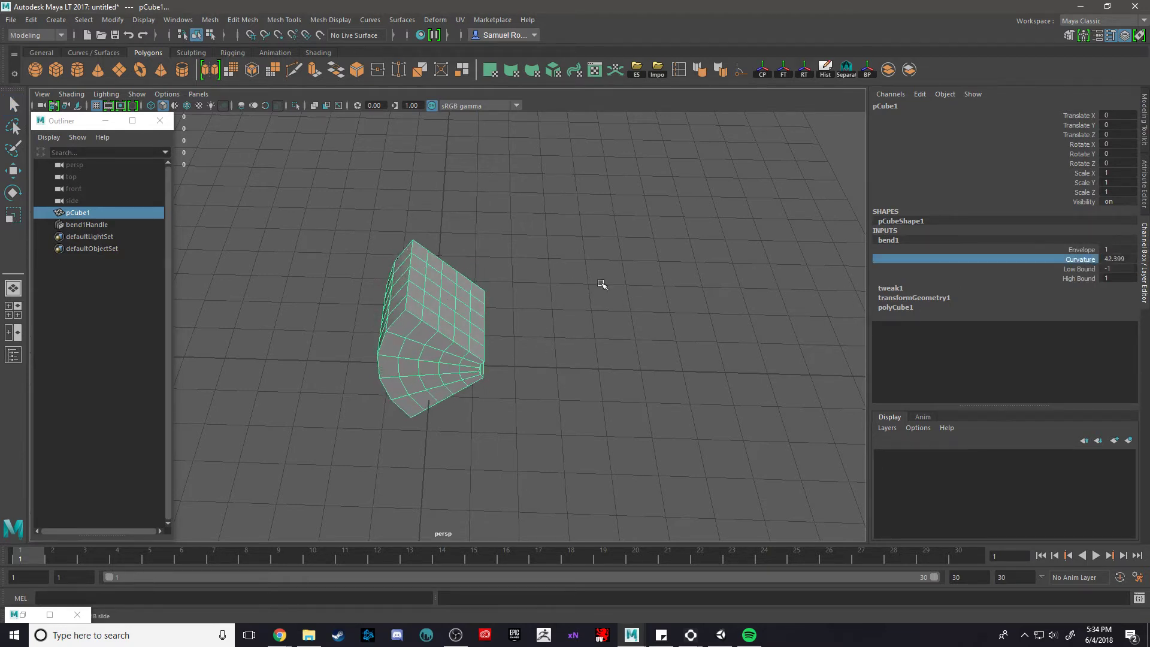
# Set the bend1 curvature of pCube1 to 40
pyautogui.doubleClick(1120, 259)
pyautogui.write('40')
pyautogui.press('Return')
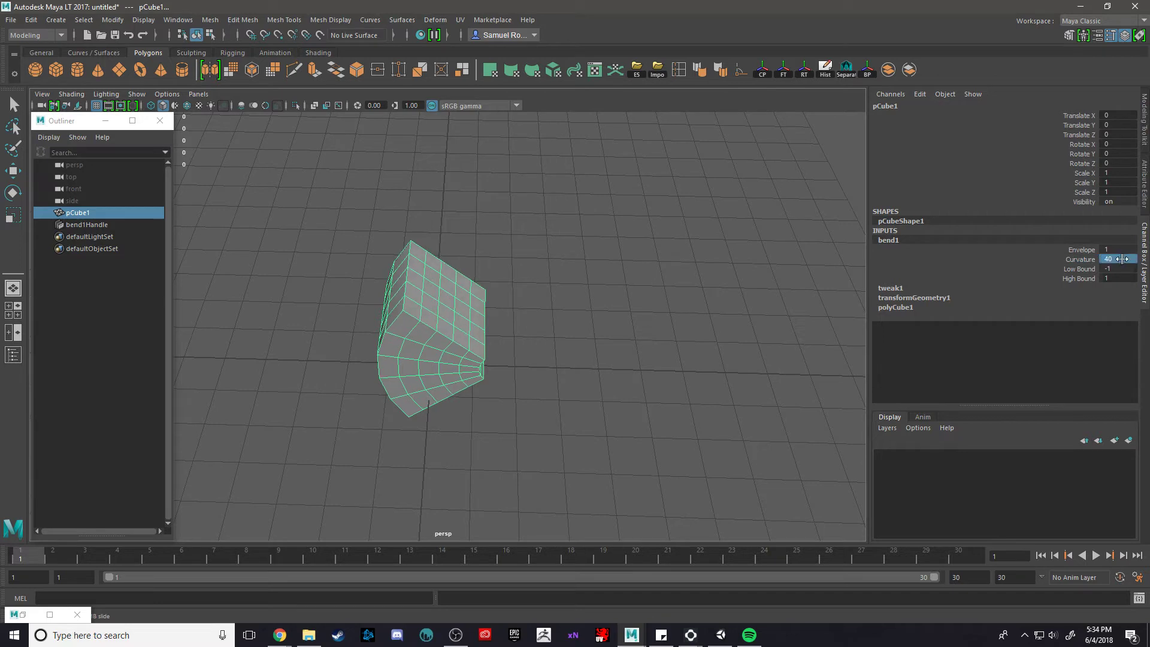
# Duplicate the bent cube, move the copy about 7.476 units along Z and rename it RightBend
pyautogui.press('w')
pyautogui.hotkey('ctrl', 'd')
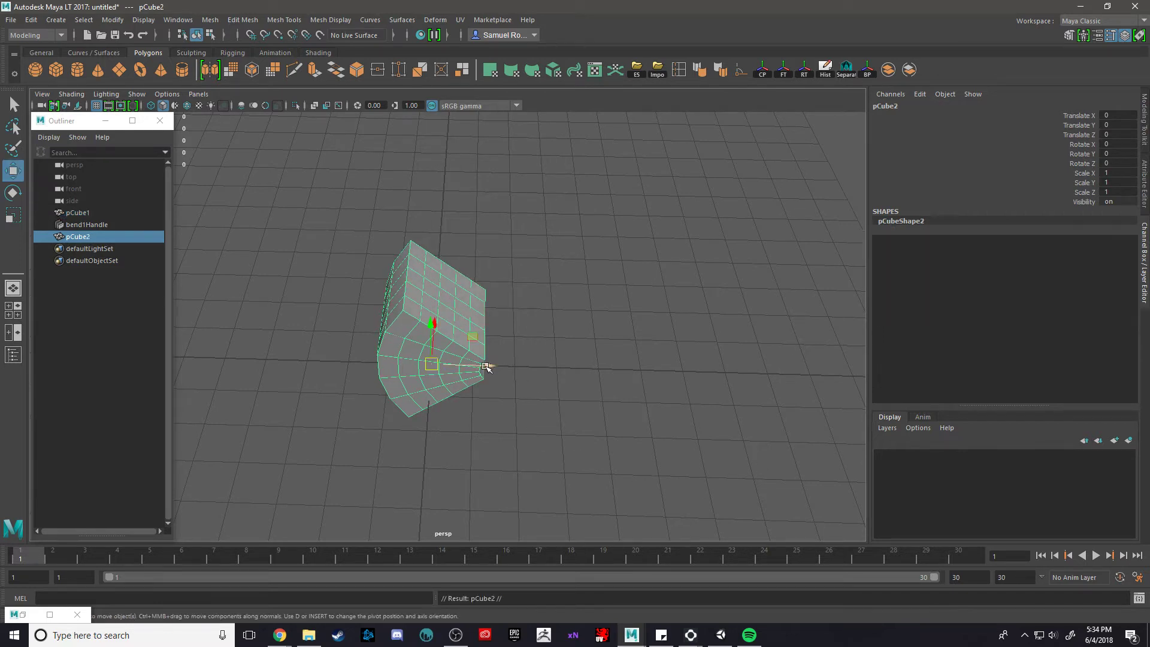
pyautogui.moveTo(503, 363); pyautogui.dragTo(830, 373)
pyautogui.doubleClick(82, 236)
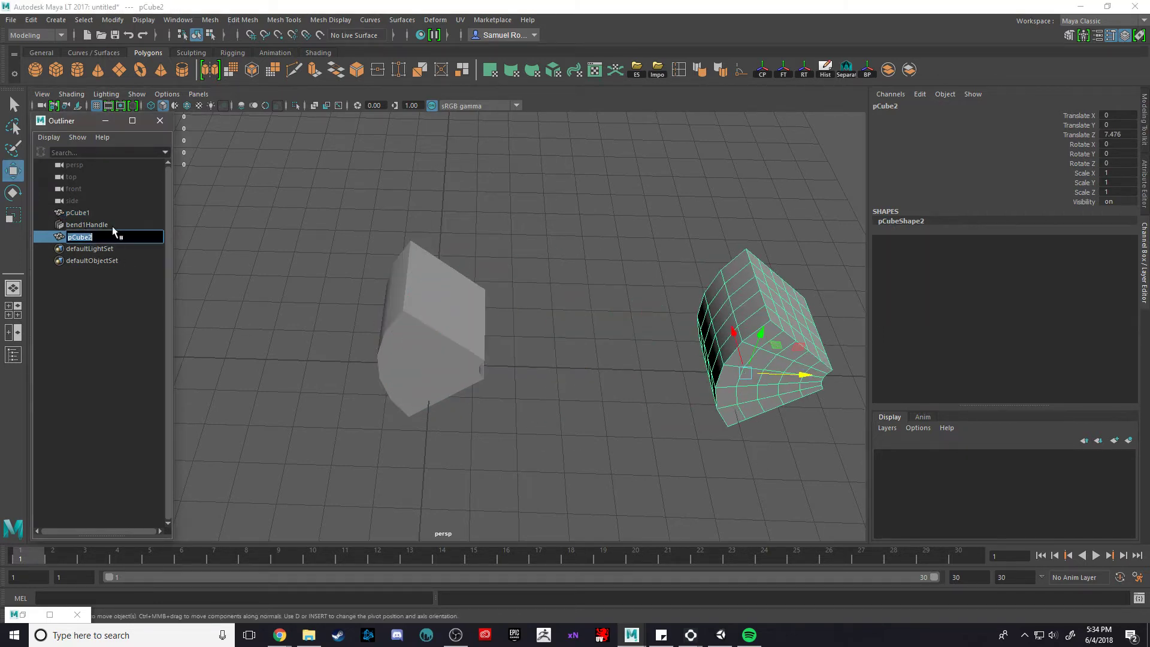
pyautogui.write('RightBend')
pyautogui.press('Return')
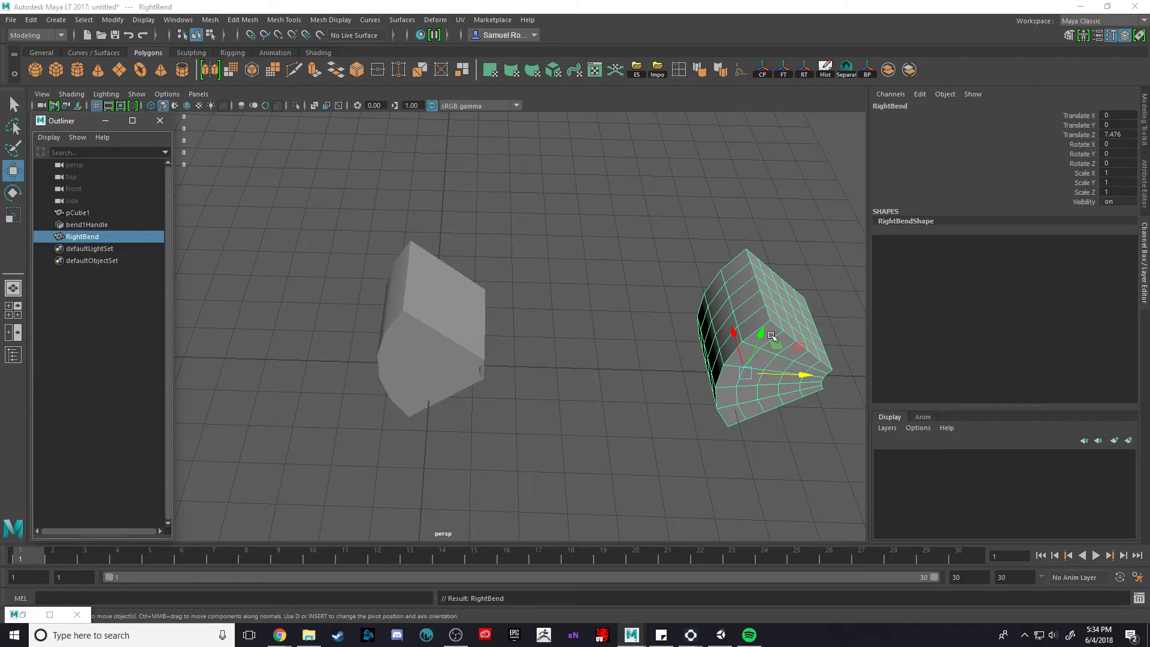
# Select the original cube pCube1 and set its bend1 curvature to -40
pyautogui.press('q')
pyautogui.keyDown('alt'); pyautogui.moveTo(565, 354); pyautogui.dragTo(432, 278); pyautogui.keyUp('alt')
pyautogui.click(617, 296)
pyautogui.keyDown('alt'); pyautogui.moveTo(850, 472); pyautogui.dragTo(506, 326); pyautogui.keyUp('alt')
pyautogui.click(442, 311)
pyautogui.keyDown('alt'); pyautogui.moveTo(441, 311); pyautogui.dragTo(457, 341); pyautogui.keyUp('alt')
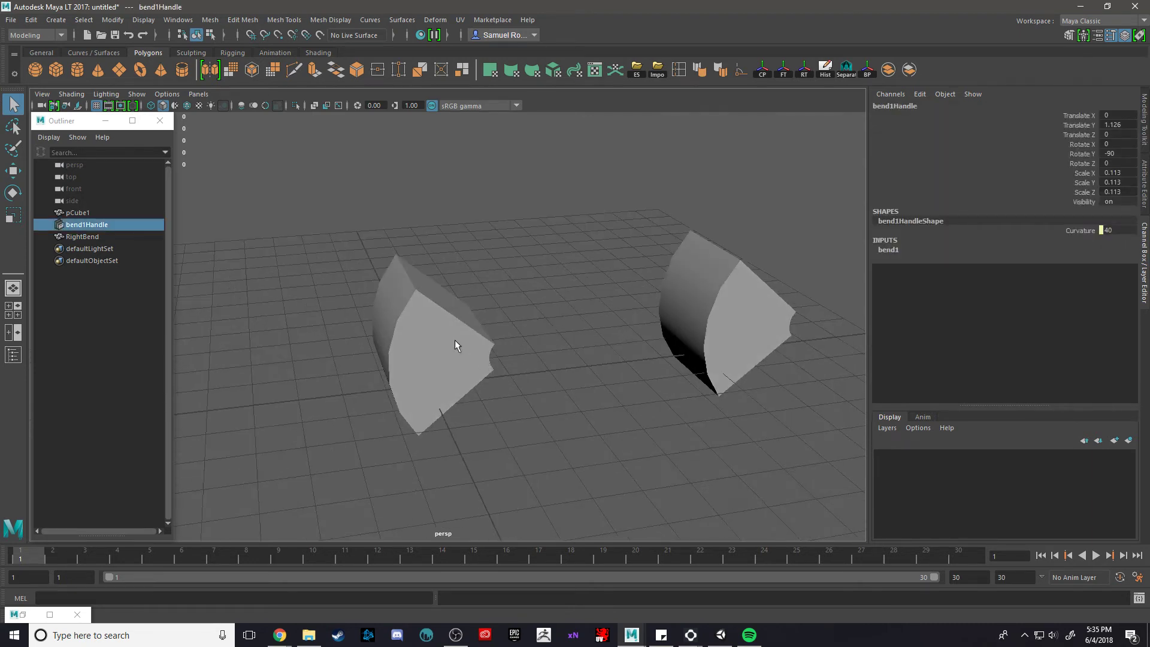
pyautogui.click(444, 332)
pyautogui.click(889, 241)
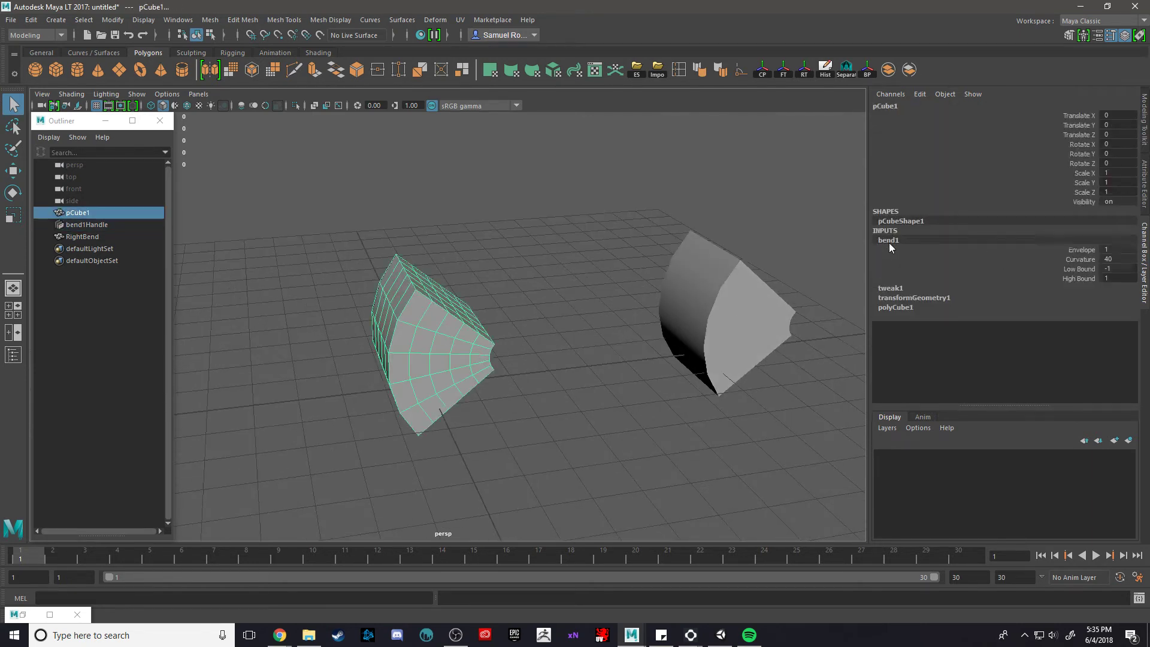
pyautogui.click(896, 287)
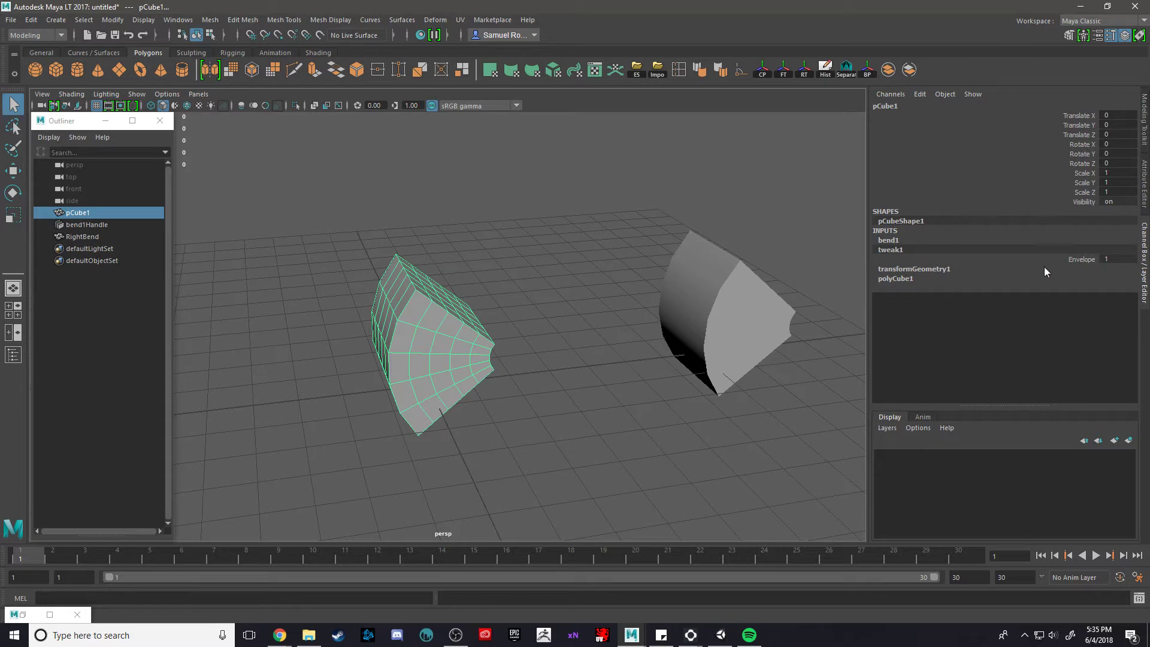
pyautogui.click(893, 240)
pyautogui.doubleClick(1121, 258)
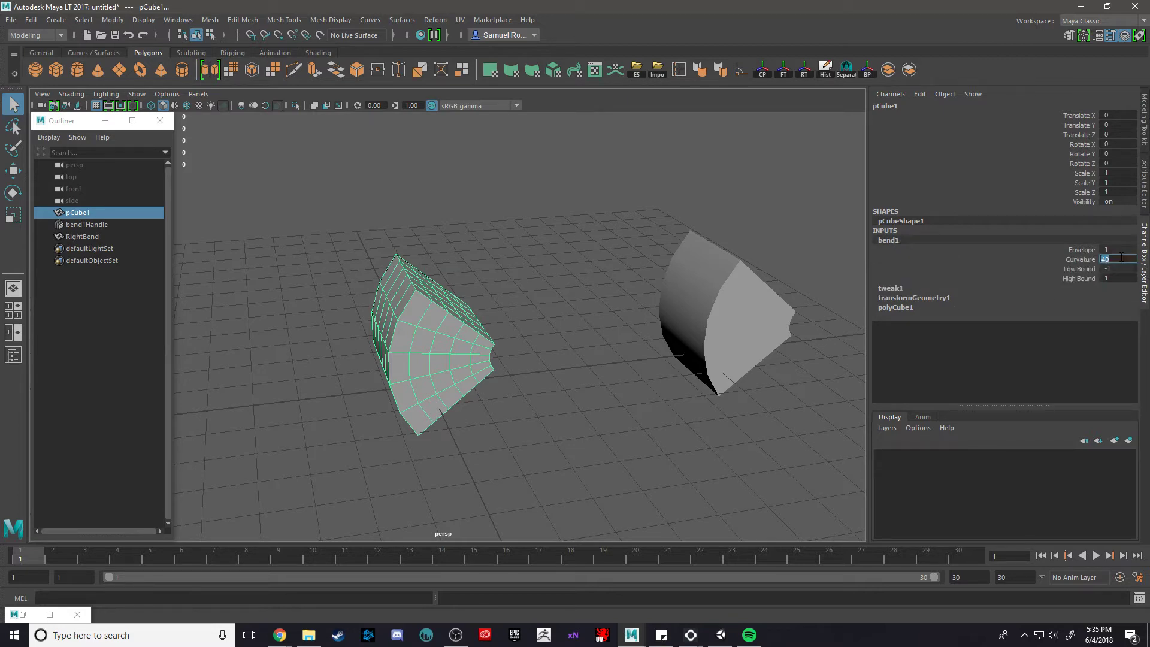
pyautogui.write('-40')
pyautogui.press('Return')
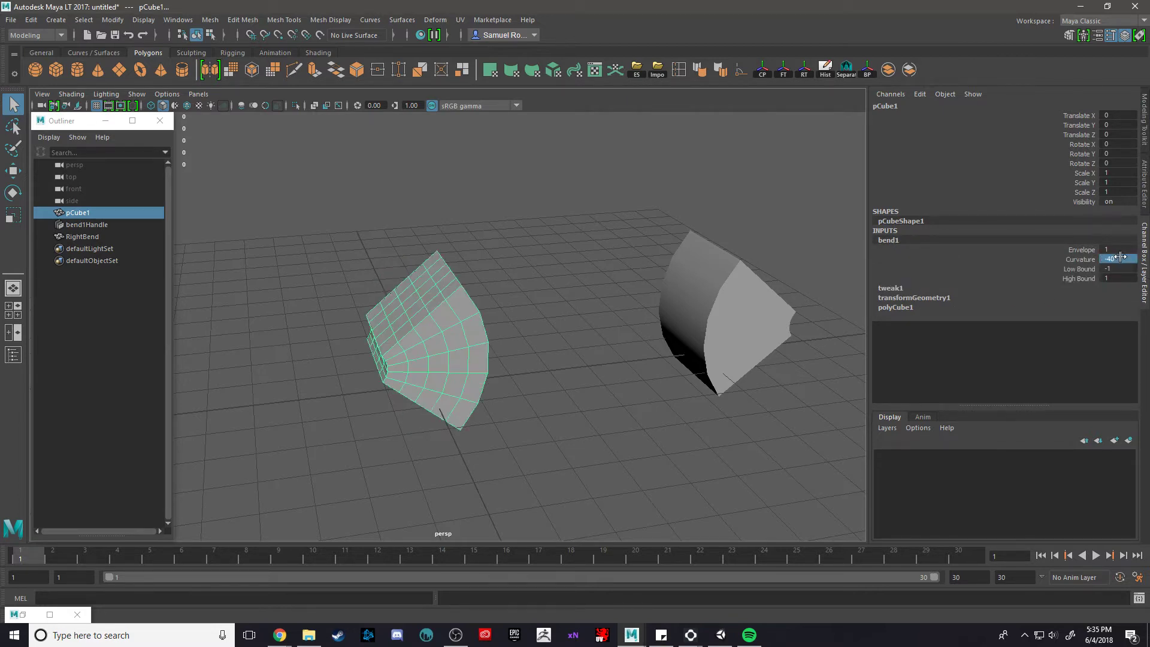
# Duplicate pCube1 in its opposite bend and move the copy about 3.72 units along Z, between the original and RightBend
pyautogui.keyDown('alt'); pyautogui.moveTo(440, 422); pyautogui.dragTo(418, 357); pyautogui.keyUp('alt')
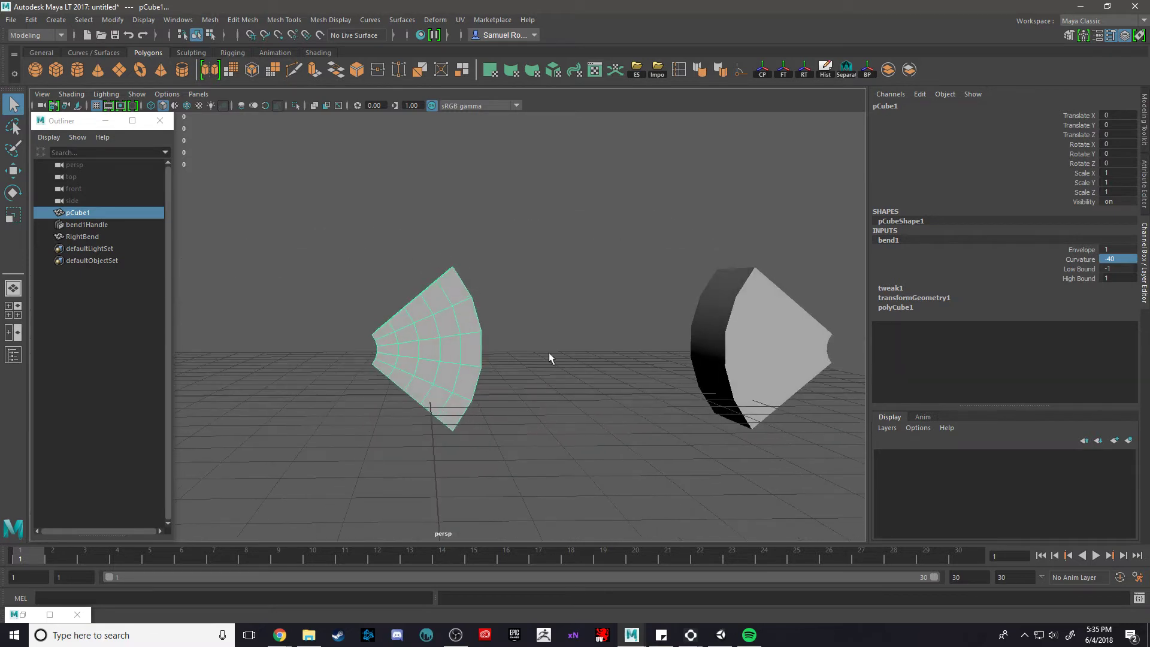
pyautogui.press('w')
pyautogui.press('q')
pyautogui.keyDown('alt'); pyautogui.moveTo(482, 287); pyautogui.dragTo(475, 308); pyautogui.keyUp('alt')
pyautogui.click(476, 308)
pyautogui.press('w')
pyautogui.hotkey('ctrl', 'd')
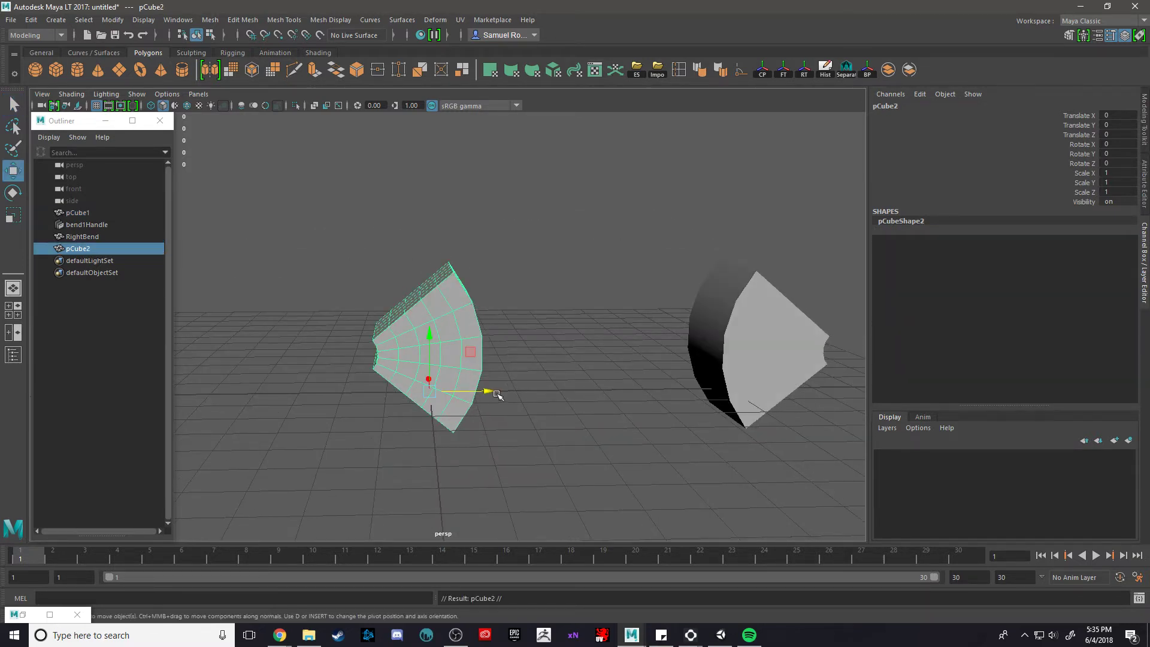
pyautogui.moveTo(498, 395); pyautogui.dragTo(450, 367)
# Select the original pCube1 and set its bend1 curvature to 0
pyautogui.press('q')
pyautogui.click(451, 350)
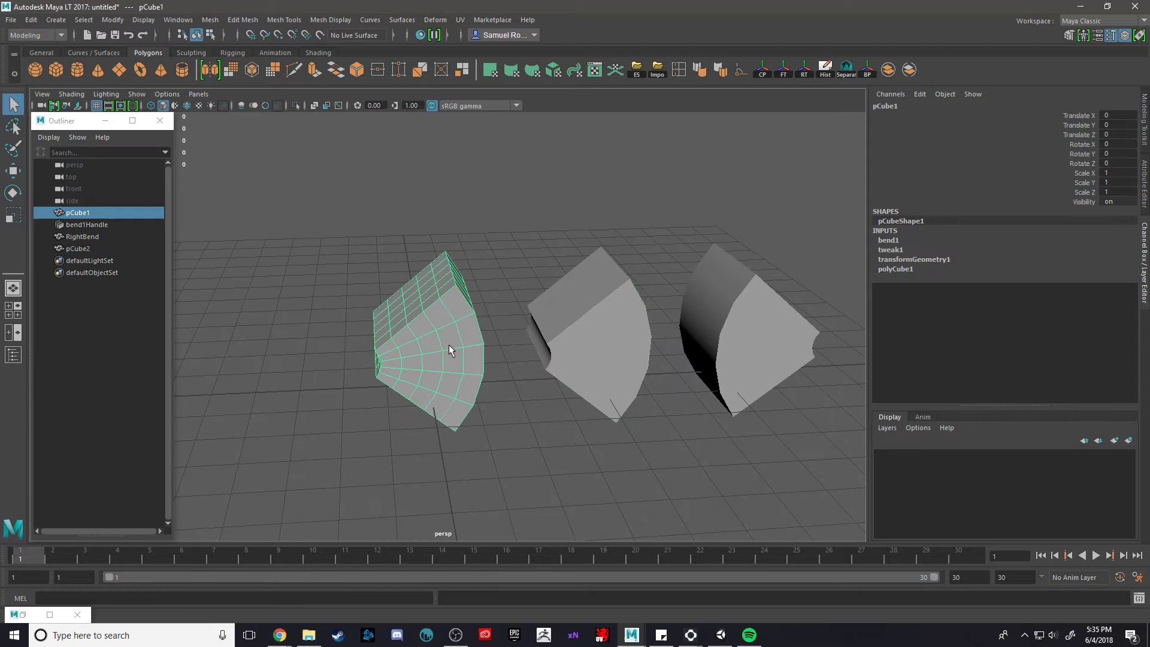
pyautogui.click(891, 241)
pyautogui.click(1119, 259)
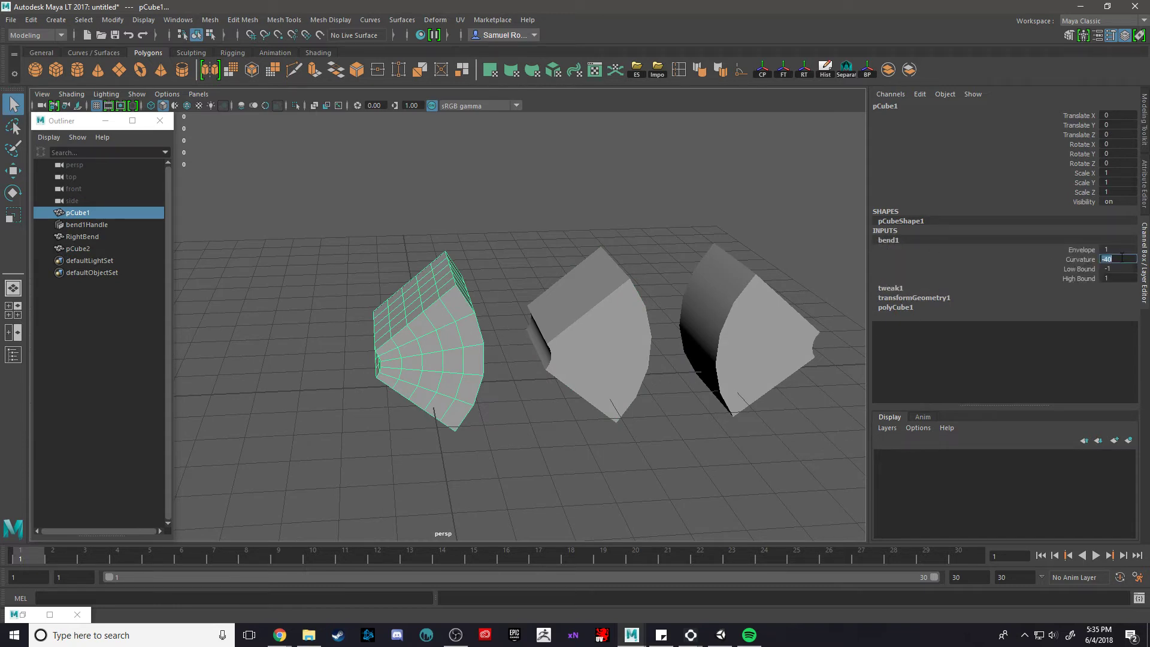
pyautogui.write('0')
pyautogui.press('Return')
# Rename the straight original cube pCube1 as BaseCube
pyautogui.click(432, 412)
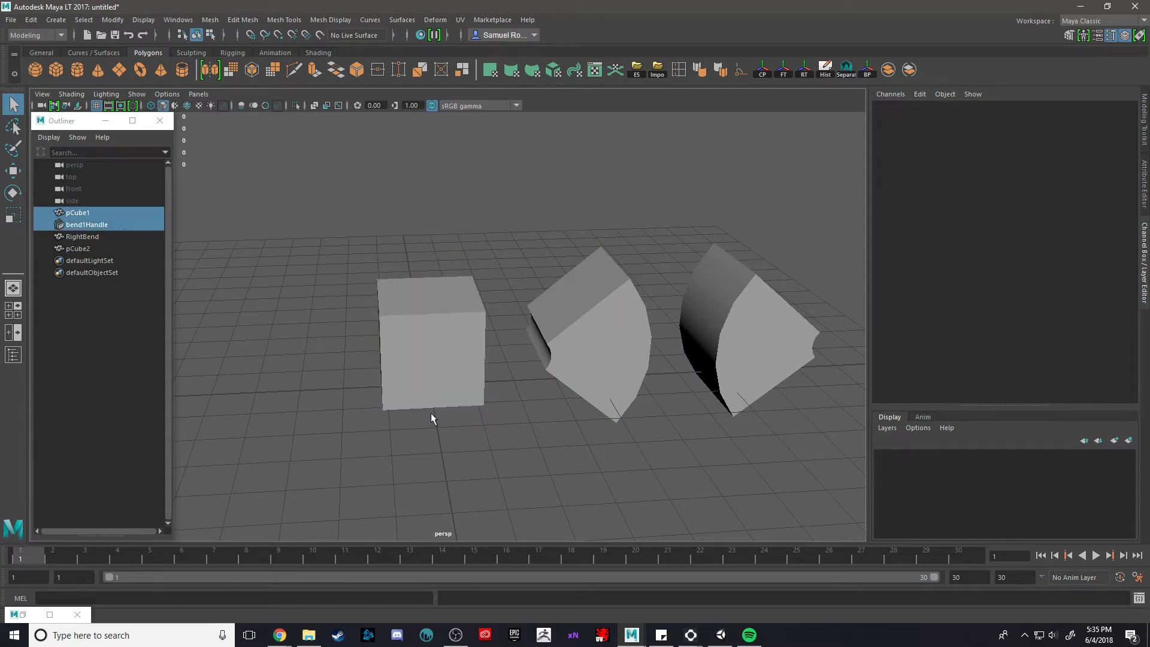
pyautogui.doubleClick(75, 213)
pyautogui.write('Base')
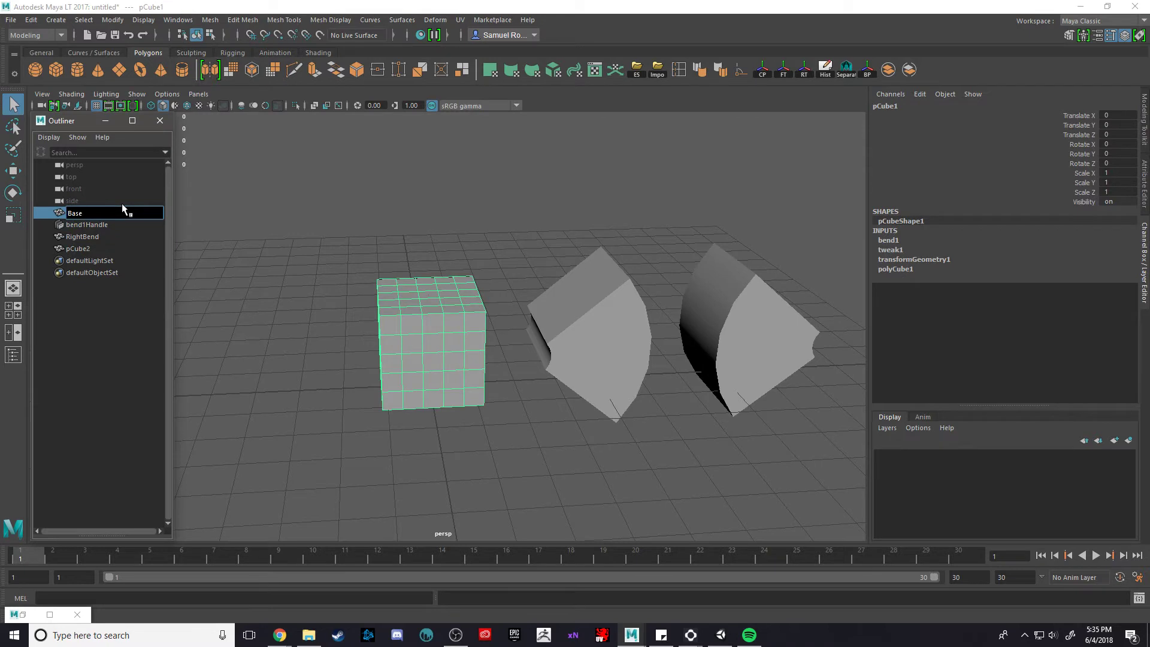
pyautogui.write('Cube')
pyautogui.press('Return')
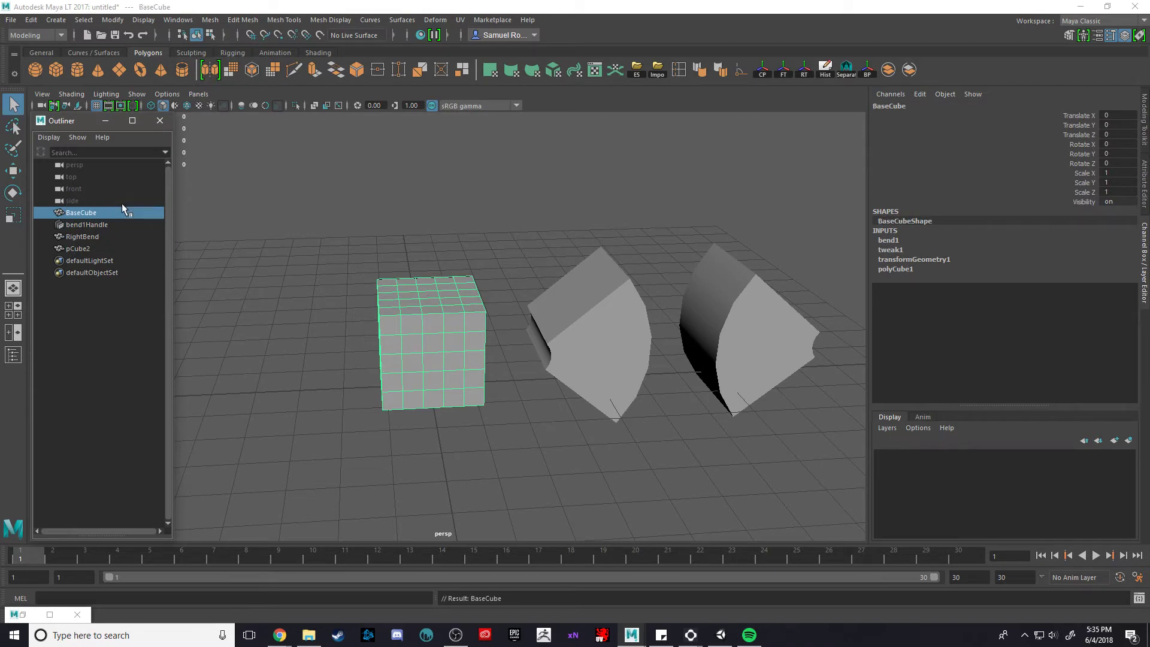
# Rename the middle bent copy pCube2 as LeftBend
pyautogui.click(95, 234)
pyautogui.doubleClick(95, 249)
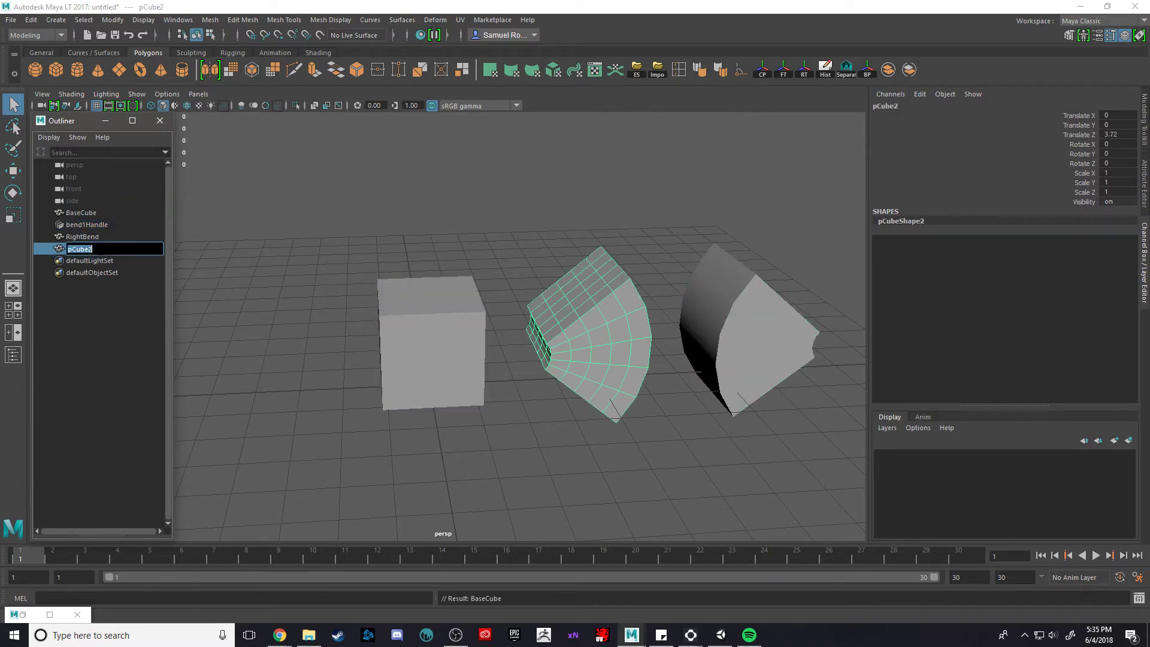
pyautogui.write('LeftBend')
pyautogui.press('Return')
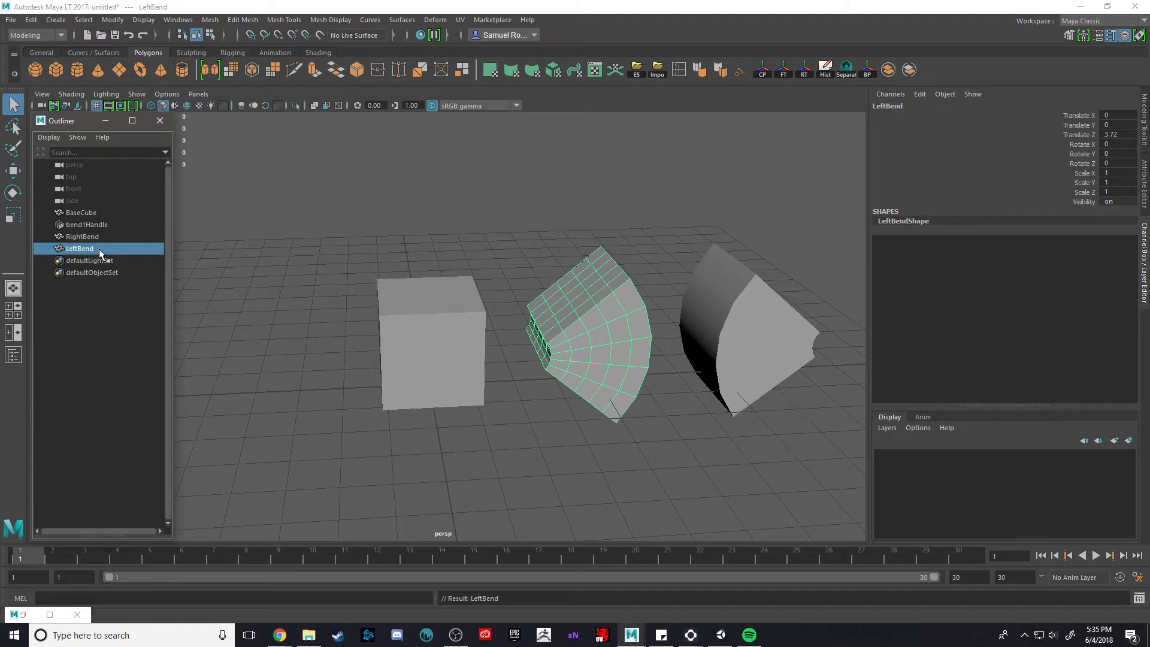
# Examine BaseCube and the bent copies LeftBend and RightBend from several angles, comparing their shapes
pyautogui.moveTo(597, 264); pyautogui.dragTo(773, 421)
pyautogui.click(458, 307)
pyautogui.moveTo(579, 203); pyautogui.dragTo(743, 383)
pyautogui.click(447, 326)
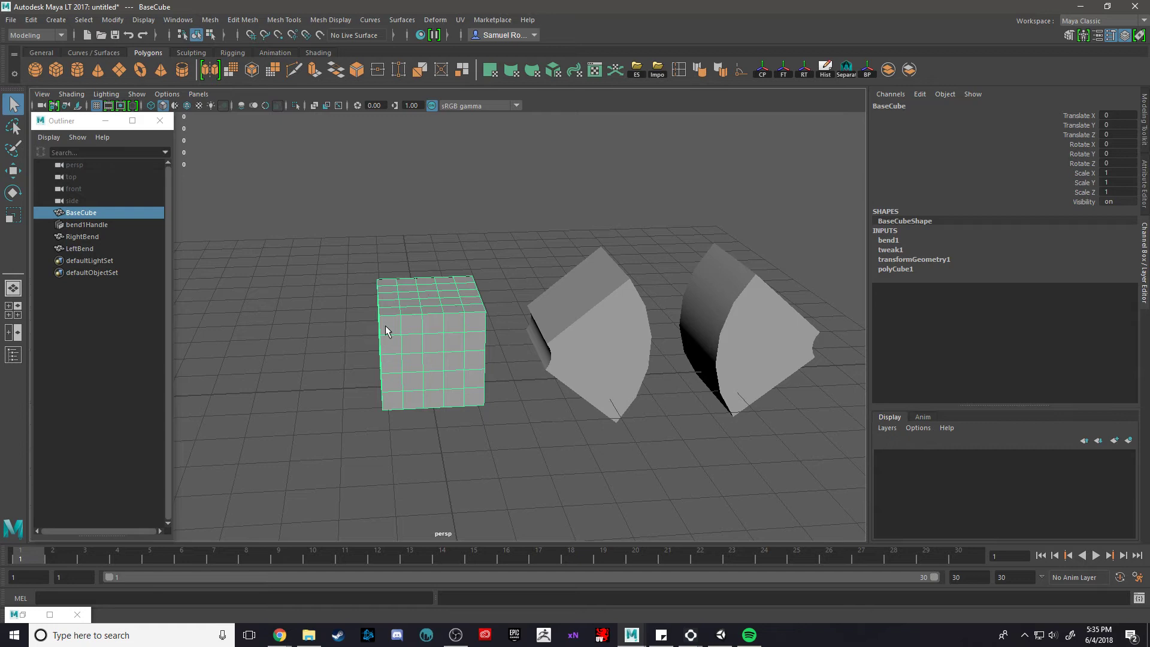
pyautogui.moveTo(606, 224); pyautogui.dragTo(809, 366)
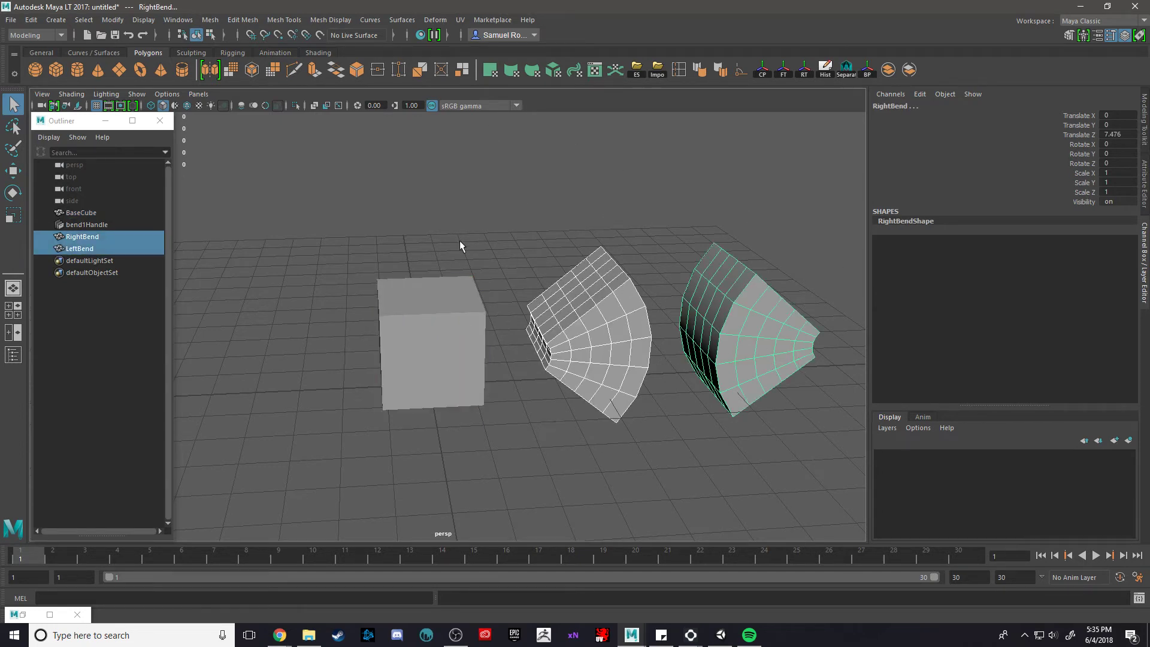
pyautogui.hotkey('ctrl', 'z')
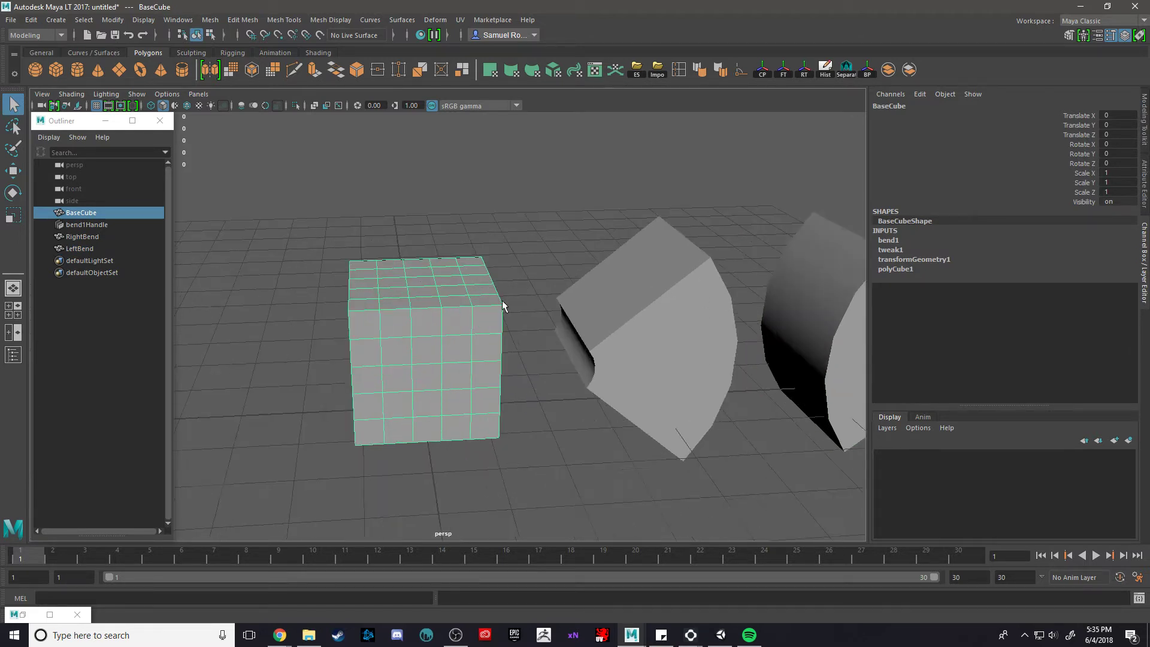
pyautogui.keyDown('alt'); pyautogui.moveTo(502, 300); pyautogui.dragTo(481, 300, button='right'); pyautogui.keyUp('alt')
pyautogui.click(529, 262)
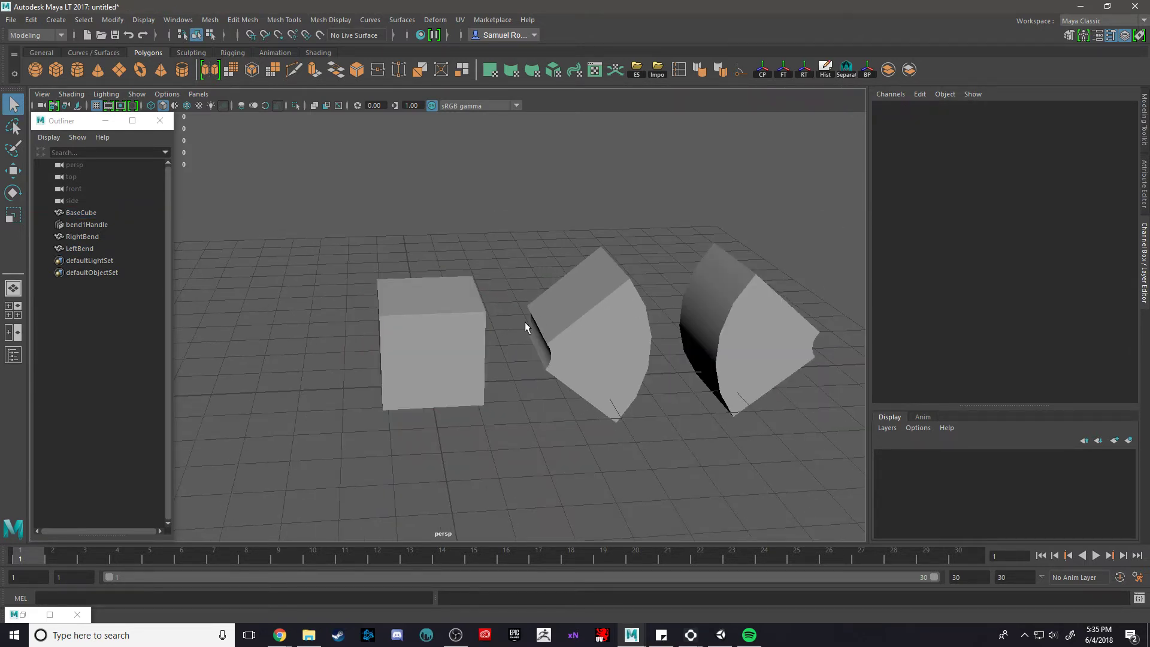
pyautogui.keyDown('alt'); pyautogui.moveTo(525, 322); pyautogui.dragTo(616, 336); pyautogui.keyUp('alt')
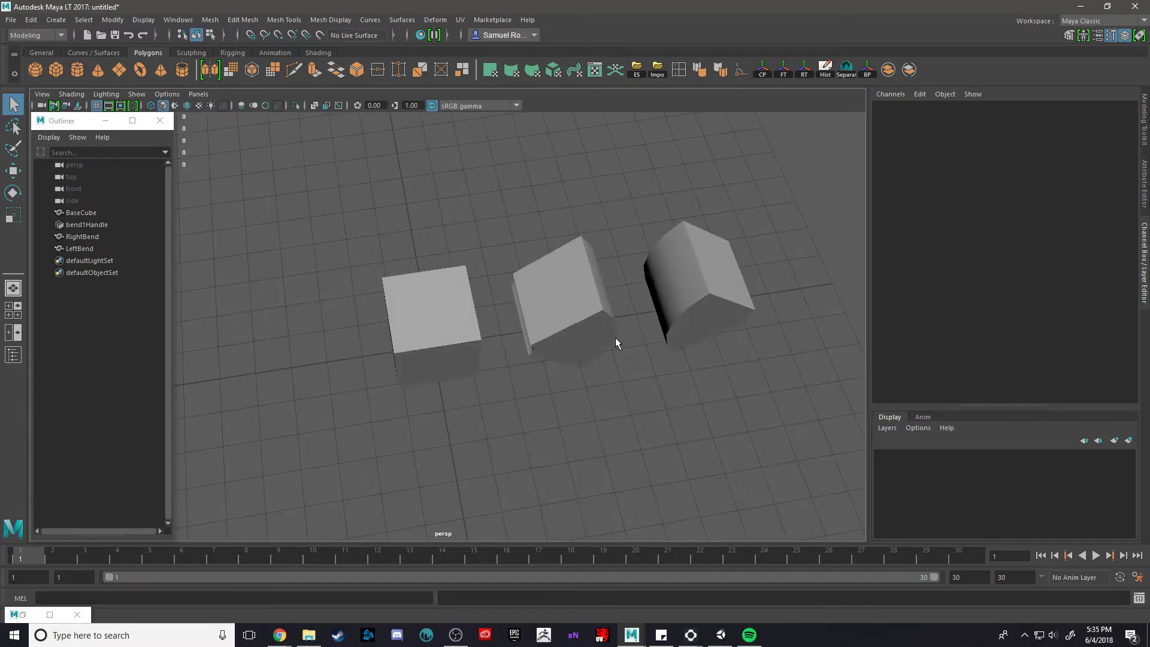
pyautogui.keyDown('alt'); pyautogui.moveTo(864, 188); pyautogui.dragTo(677, 270); pyautogui.keyUp('alt')
pyautogui.scroll(5, 495, 349)
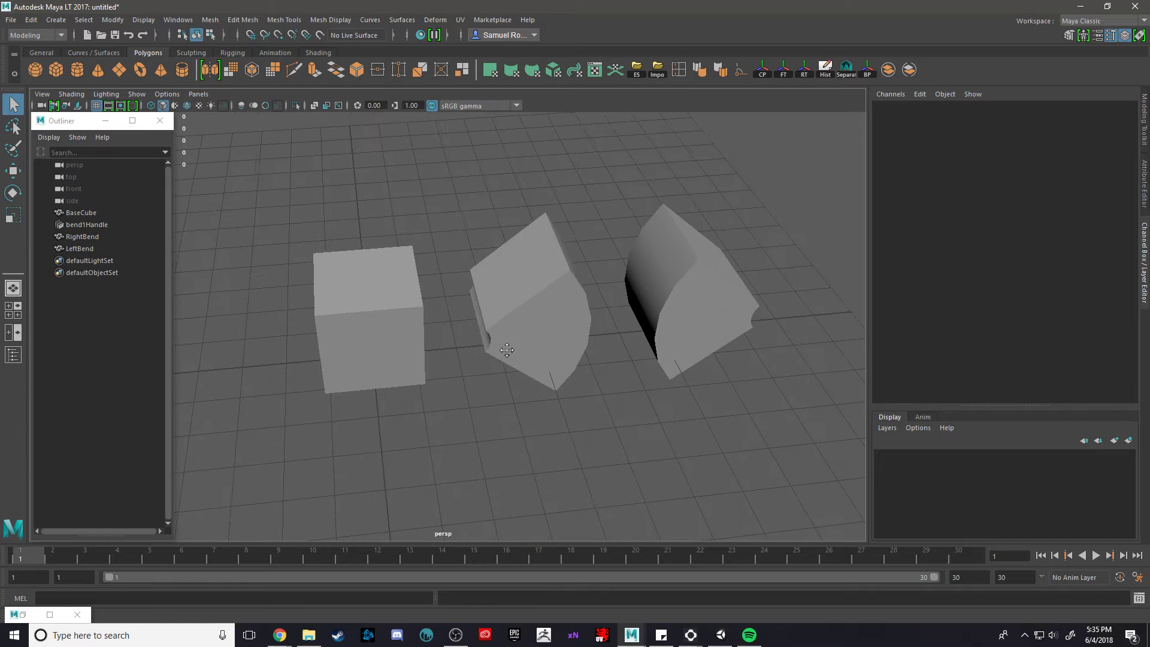
pyautogui.keyDown('alt'); pyautogui.moveTo(503, 347); pyautogui.dragTo(507, 347); pyautogui.keyUp('alt')
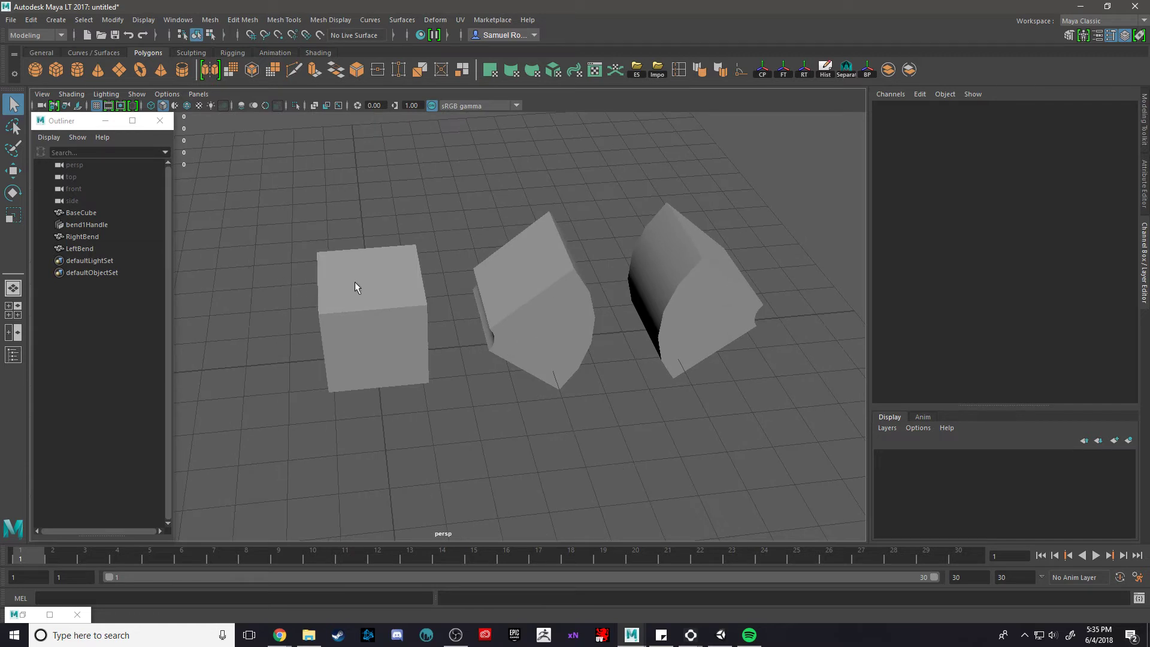
pyautogui.click(551, 304)
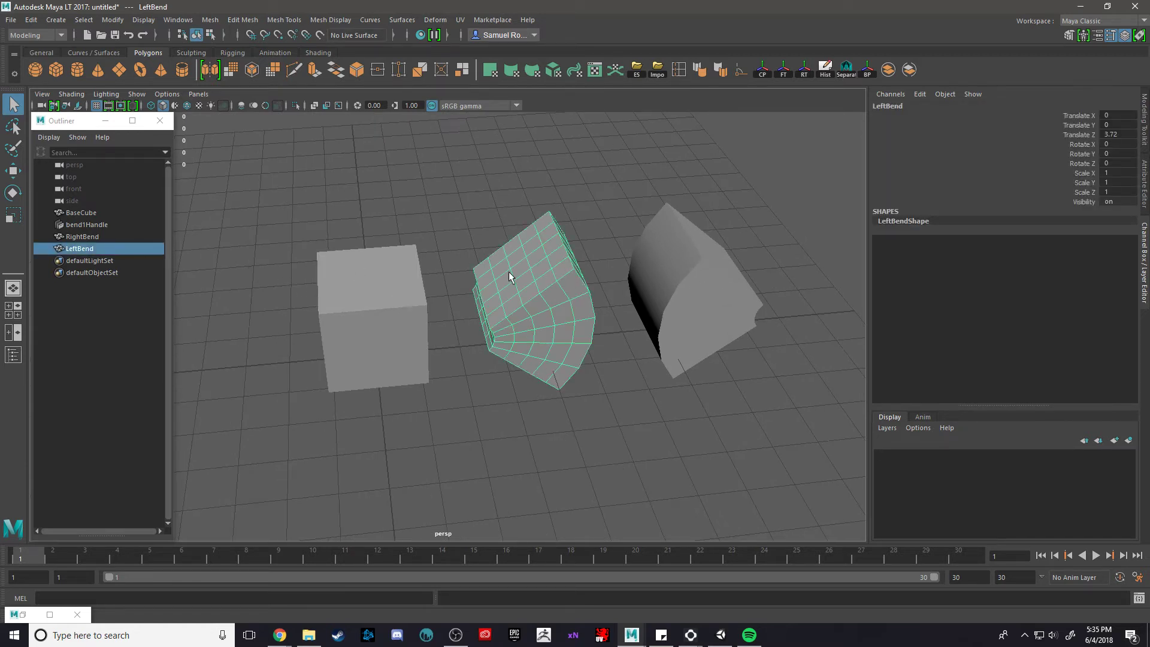
pyautogui.click(495, 233)
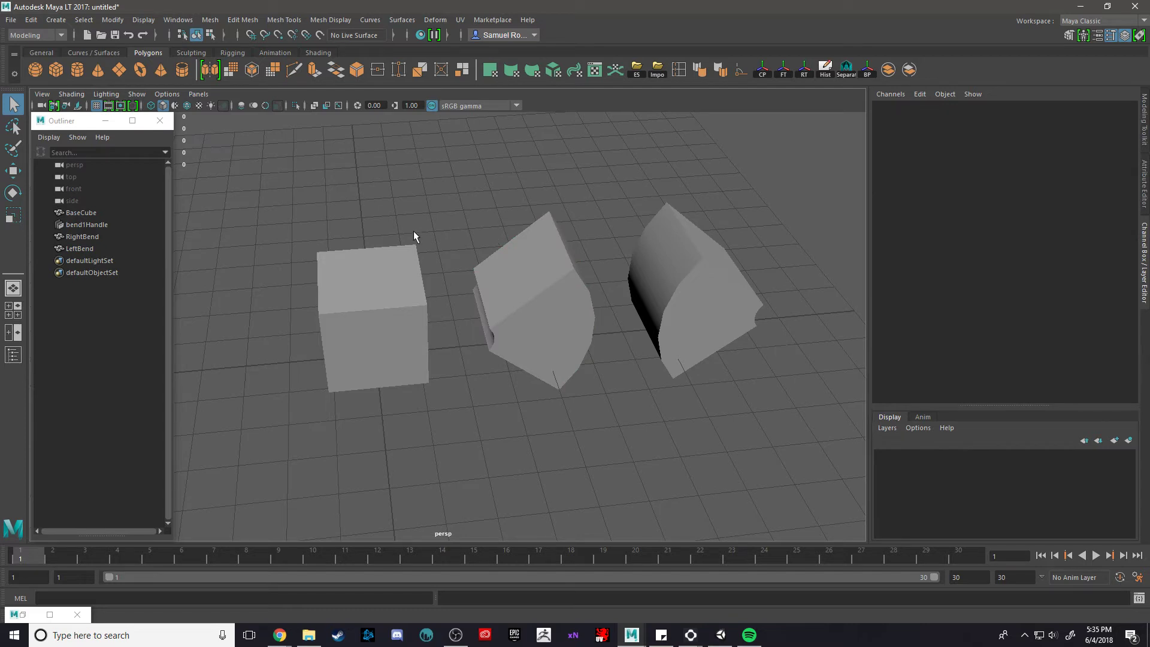
pyautogui.click(388, 278)
pyautogui.keyDown('alt'); pyautogui.moveTo(366, 282); pyautogui.dragTo(419, 280, button='middle'); pyautogui.keyUp('alt')
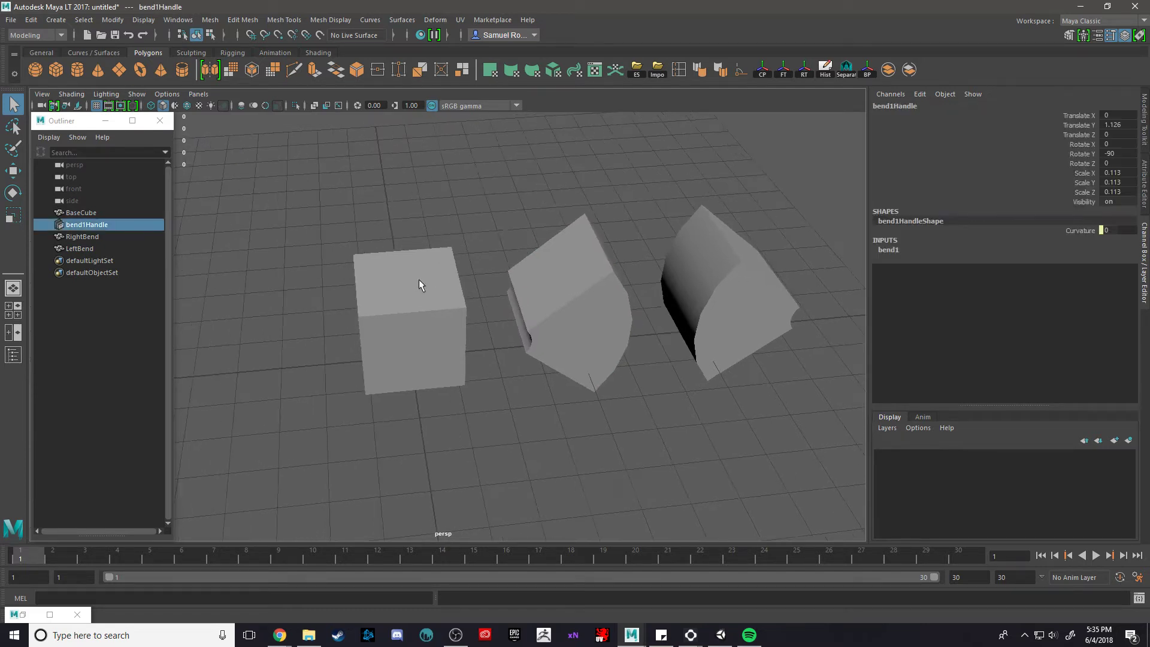
pyautogui.scroll(2, 420, 279)
pyautogui.click(621, 296)
pyautogui.scroll(-5, 595, 282)
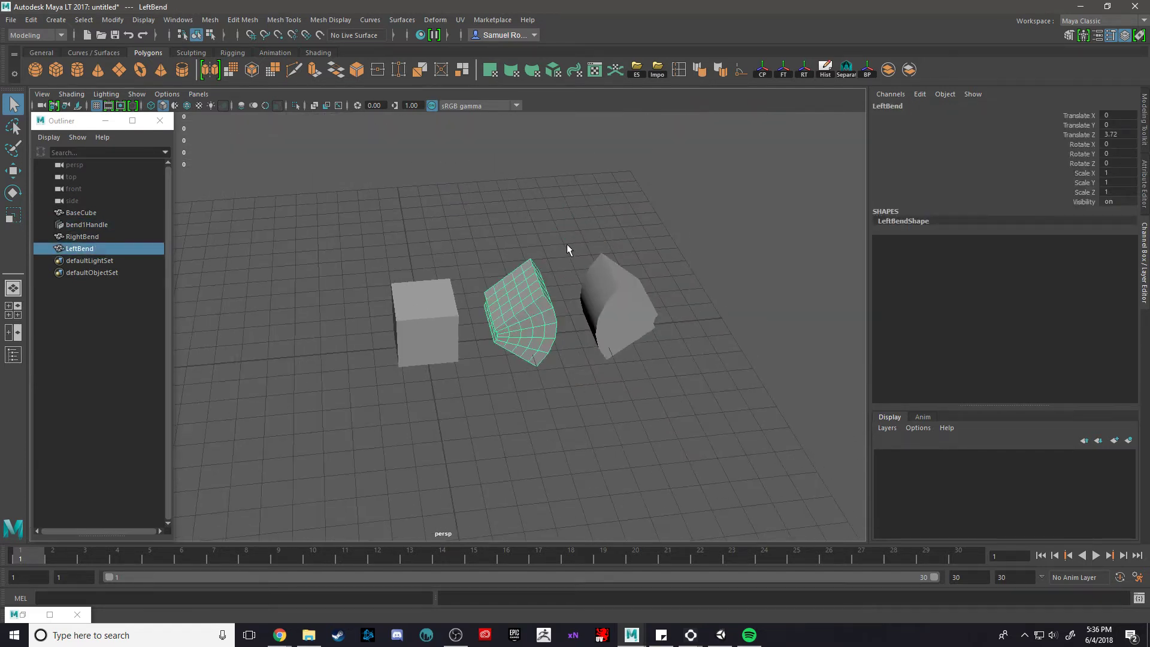
pyautogui.scroll(3, 551, 241)
# Select the bent copies LeftBend and RightBend, adding the straight BaseCube last
pyautogui.keyDown('alt'); pyautogui.moveTo(578, 242); pyautogui.dragTo(519, 252, button='middle'); pyautogui.keyUp('alt')
pyautogui.click(612, 301)
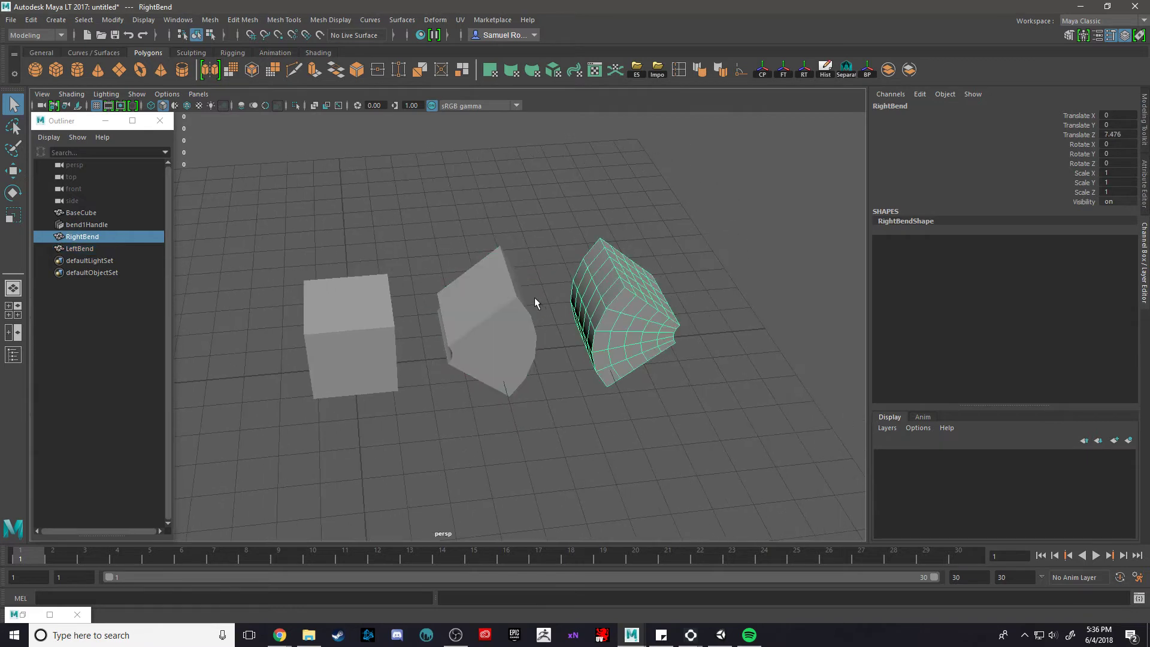
pyautogui.keyDown('shift'); pyautogui.click(526, 301); pyautogui.keyUp('shift')
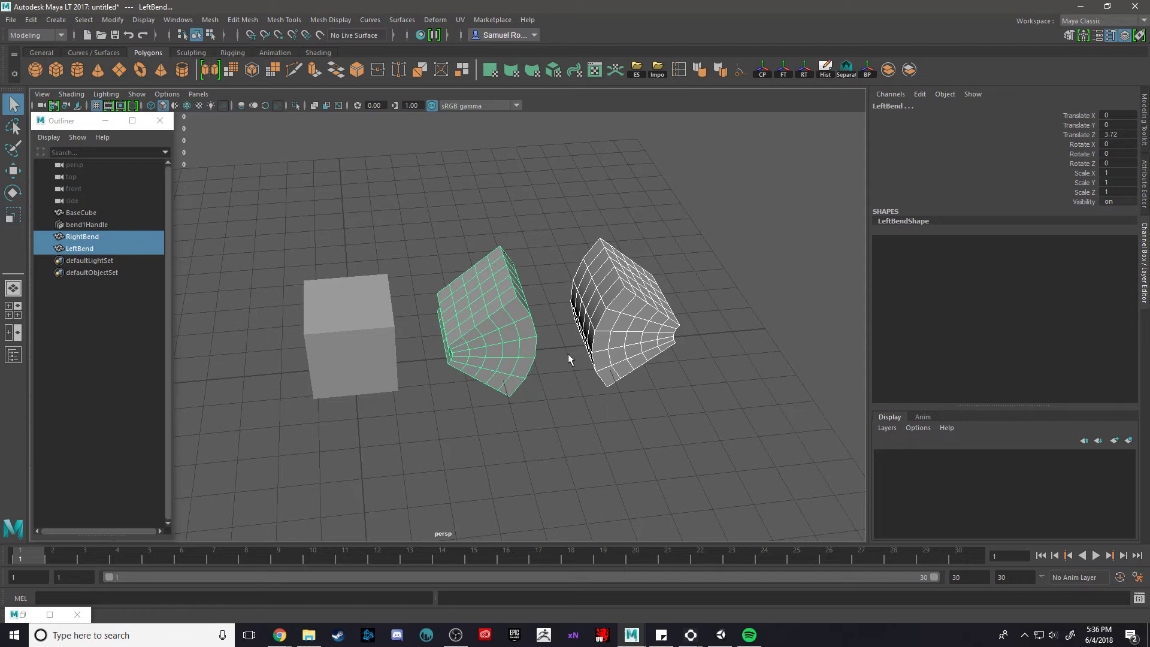
pyautogui.keyDown('shift'); pyautogui.click(392, 331); pyautogui.keyUp('shift')
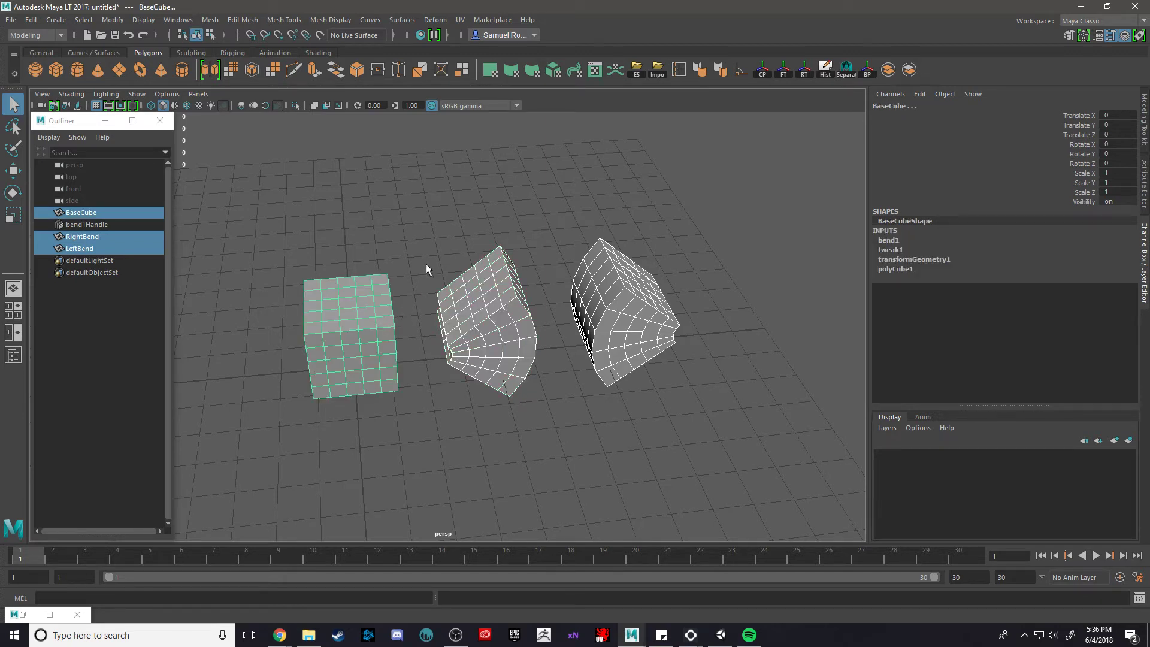
pyautogui.keyDown('alt'); pyautogui.moveTo(426, 175); pyautogui.dragTo(632, 297, button='middle'); pyautogui.keyUp('alt')
pyautogui.moveTo(569, 252); pyautogui.dragTo(738, 377)
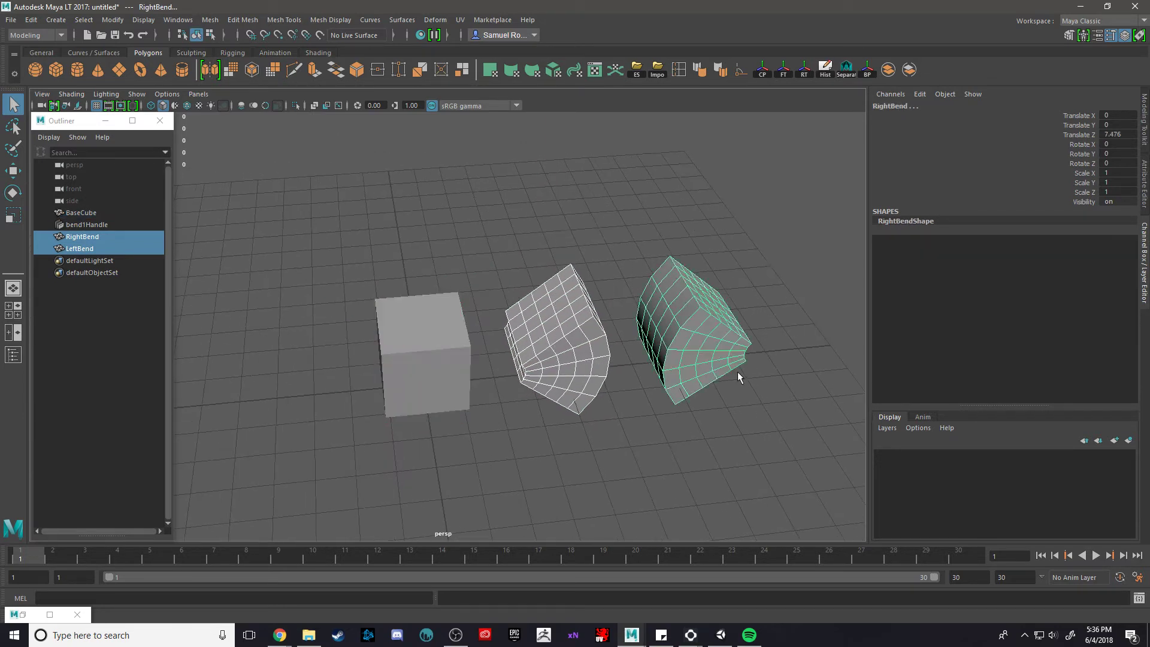
pyautogui.keyDown('shift'); pyautogui.click(469, 361); pyautogui.keyUp('shift')
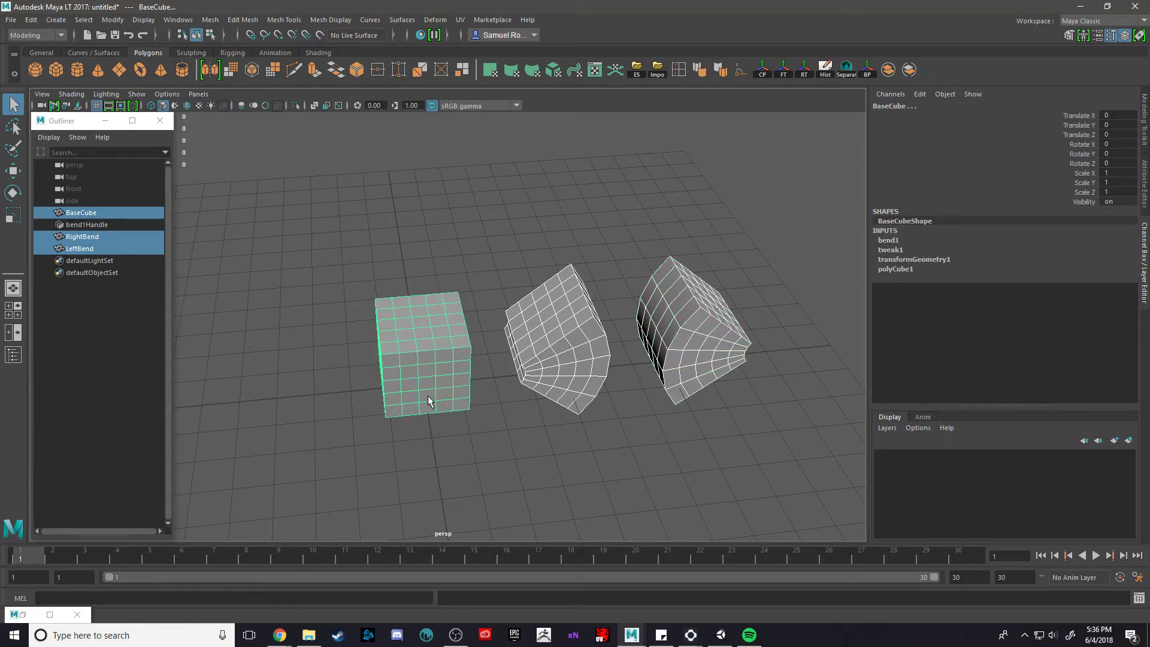
# Create a blend shape on BaseCube from both bent targets, with the options reset to default: Local origin and Check topology
pyautogui.click(430, 19)
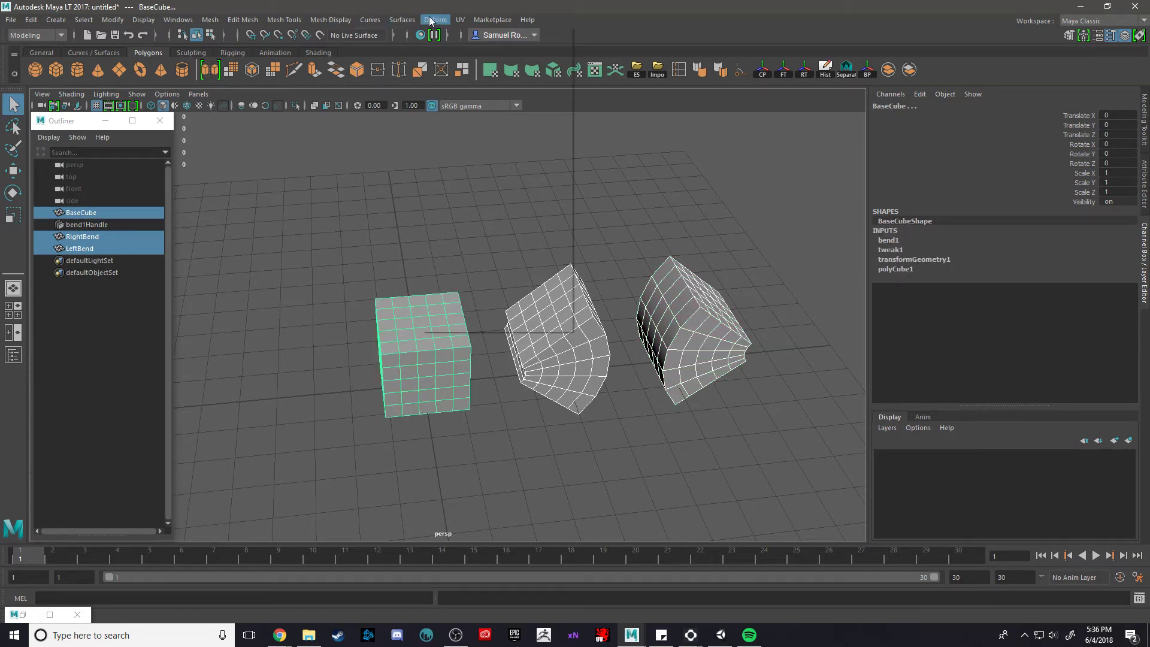
pyautogui.click(567, 51)
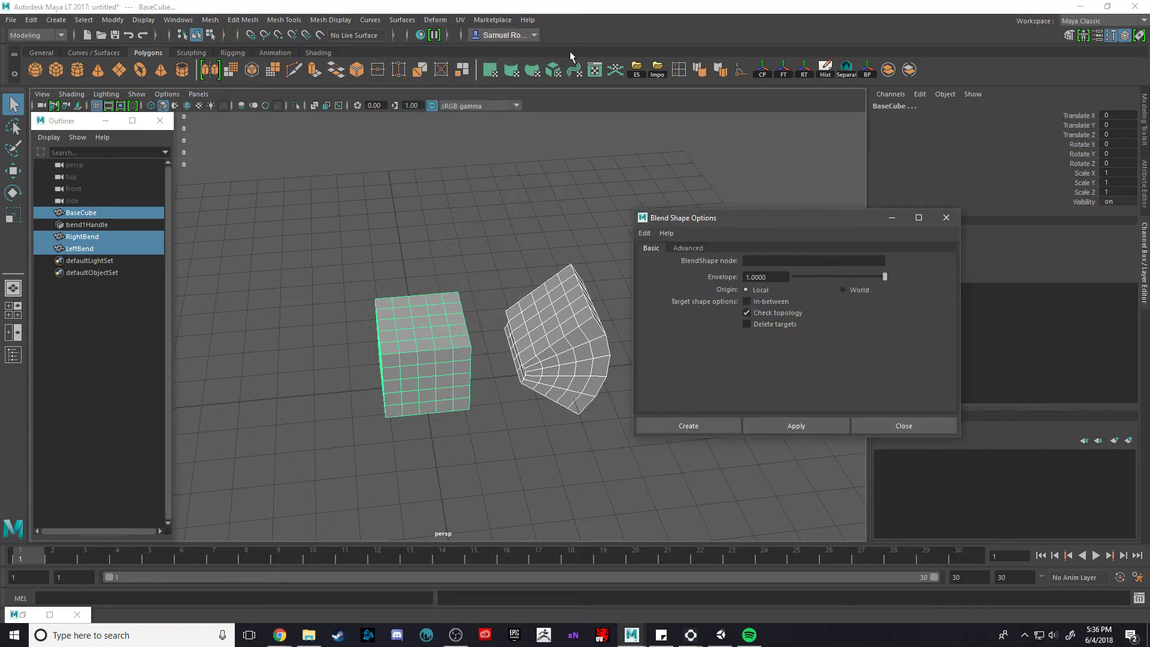
pyautogui.click(683, 248)
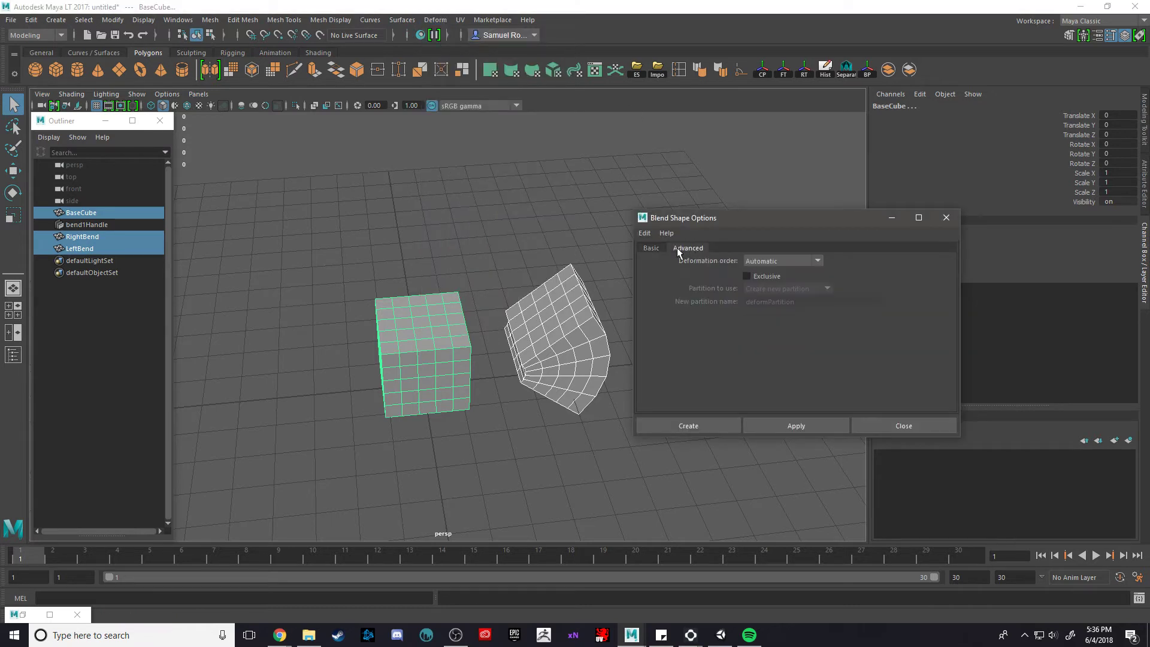
pyautogui.click(802, 260)
pyautogui.click(803, 261)
pyautogui.click(651, 248)
pyautogui.click(645, 233)
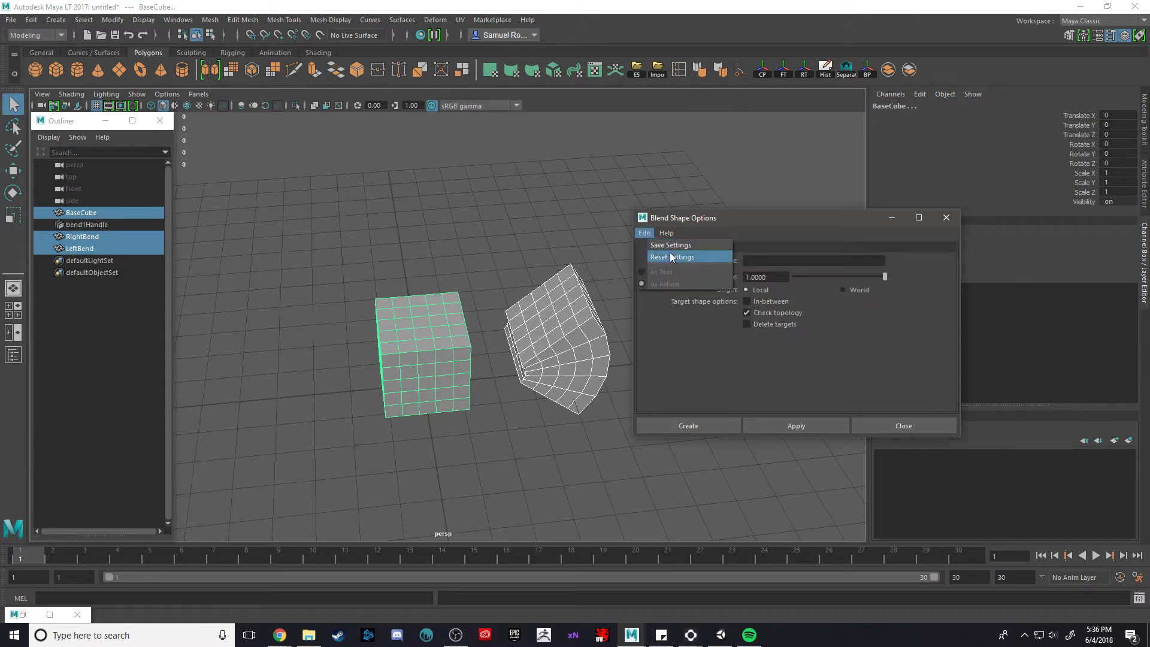
pyautogui.click(670, 253)
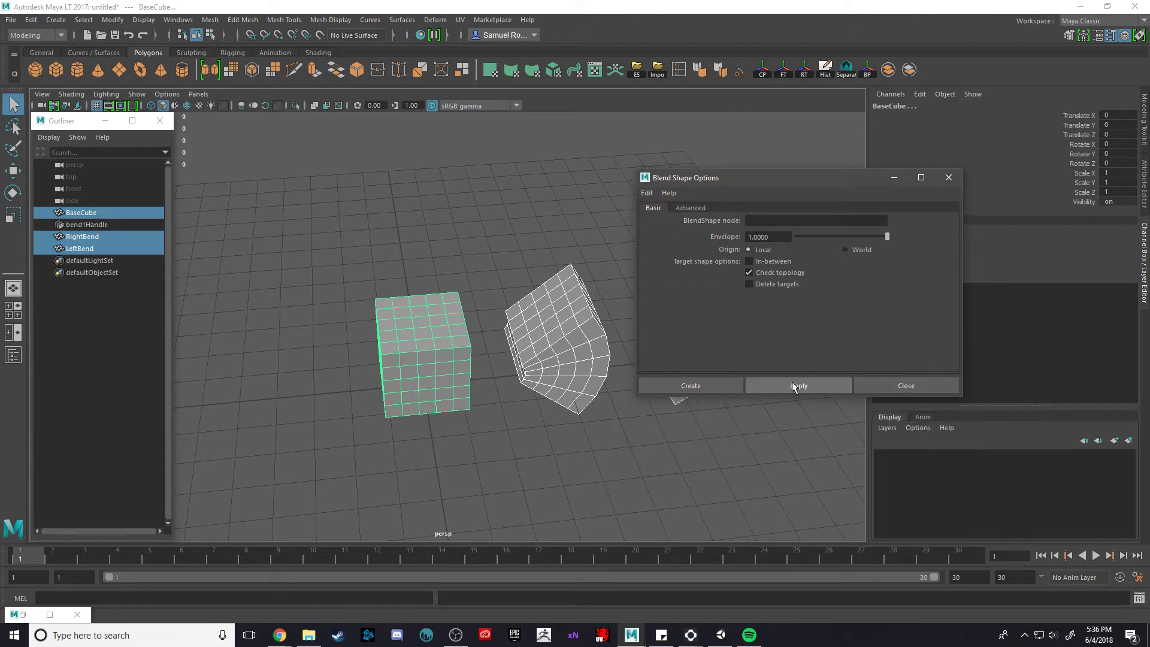
pyautogui.click(695, 385)
# Select BaseCube and inspect the attributes of its blendShape1 and bend1 inputs
pyautogui.keyDown('alt'); pyautogui.moveTo(582, 422); pyautogui.dragTo(557, 415); pyautogui.keyUp('alt')
pyautogui.click(433, 337)
pyautogui.scroll(2, 433, 338)
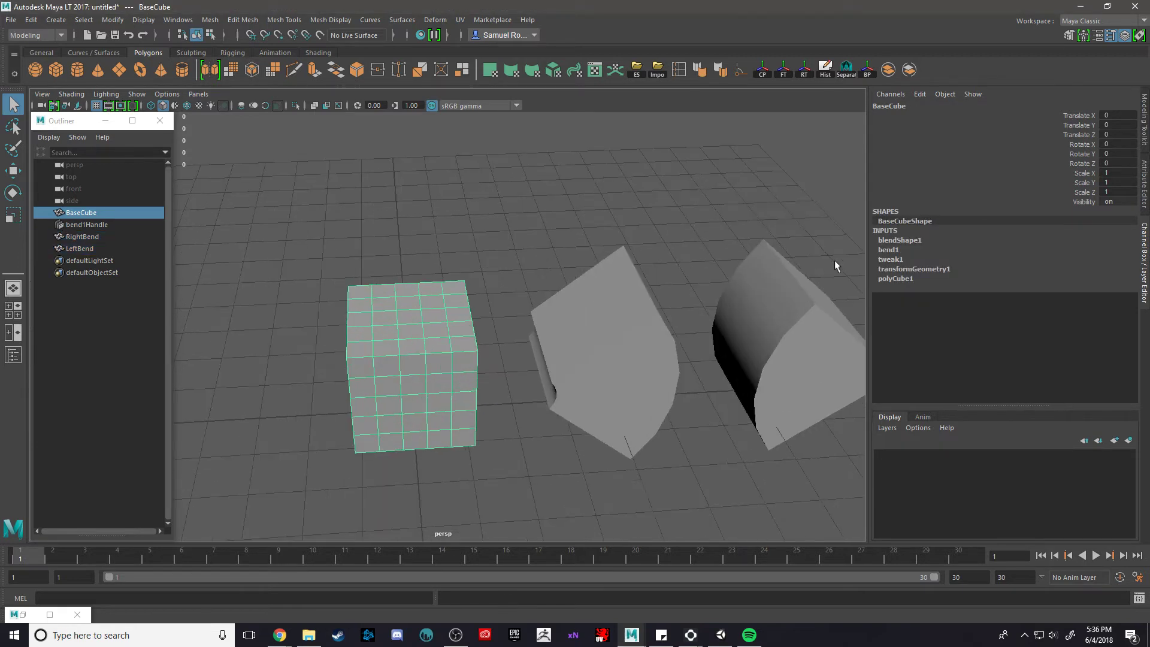
pyautogui.click(908, 240)
pyautogui.click(433, 328)
pyautogui.click(891, 250)
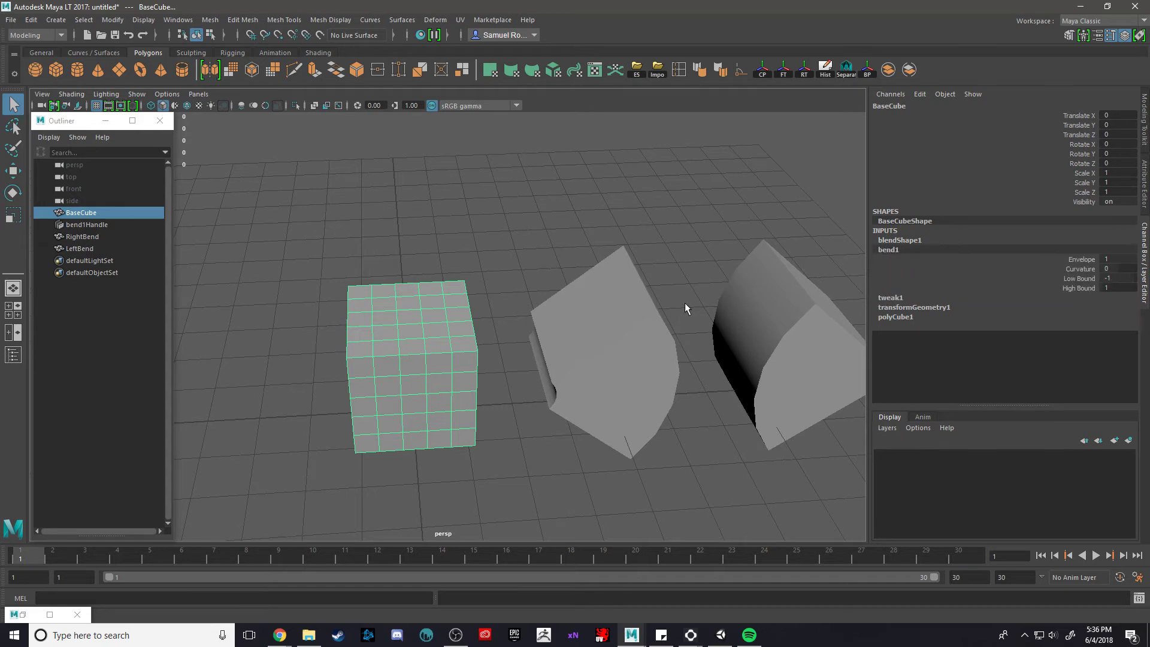
# Delete the leftover bend1Handle inside BaseCube using wireframe display, then restore shaded display with BaseCube selected
pyautogui.press('4')
pyautogui.moveTo(470, 295); pyautogui.dragTo(395, 357)
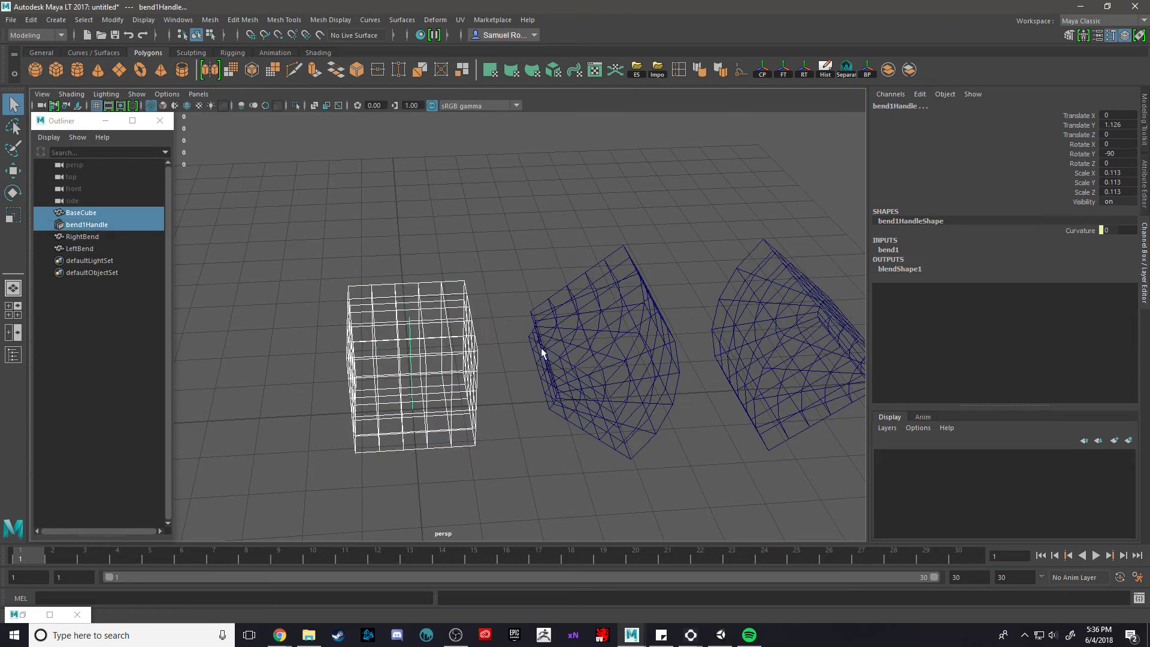
pyautogui.keyDown('shift'); pyautogui.click(474, 434); pyautogui.keyUp('shift')
pyautogui.press('w')
pyautogui.press('Delete')
pyautogui.press('q')
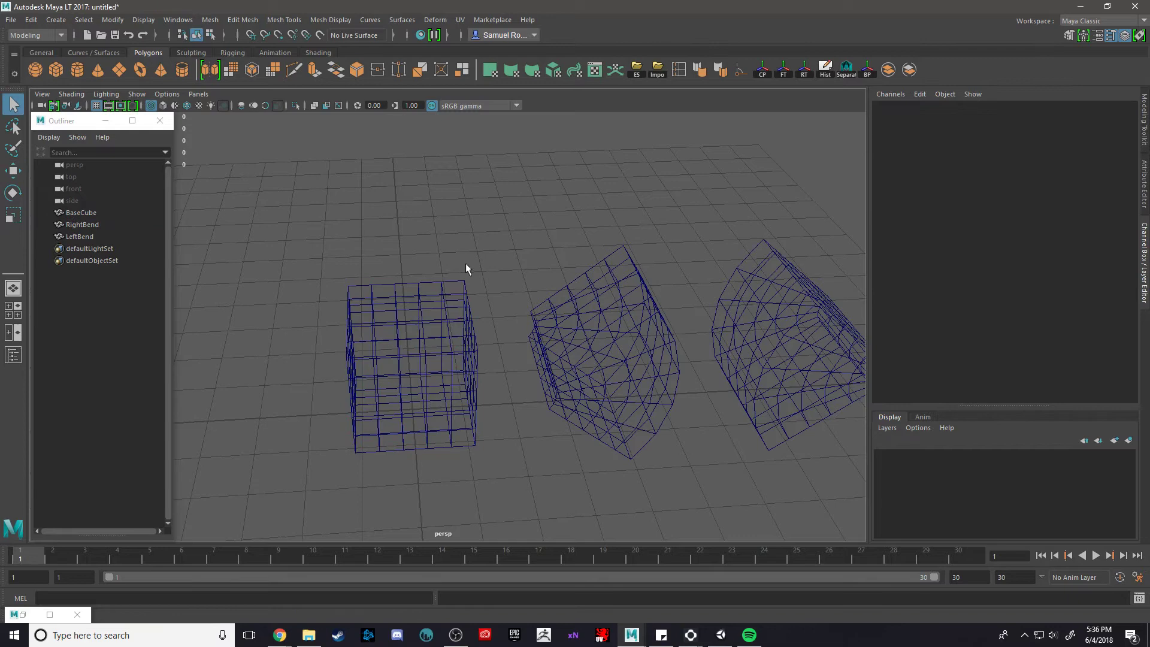
pyautogui.click(416, 387)
pyautogui.press('5')
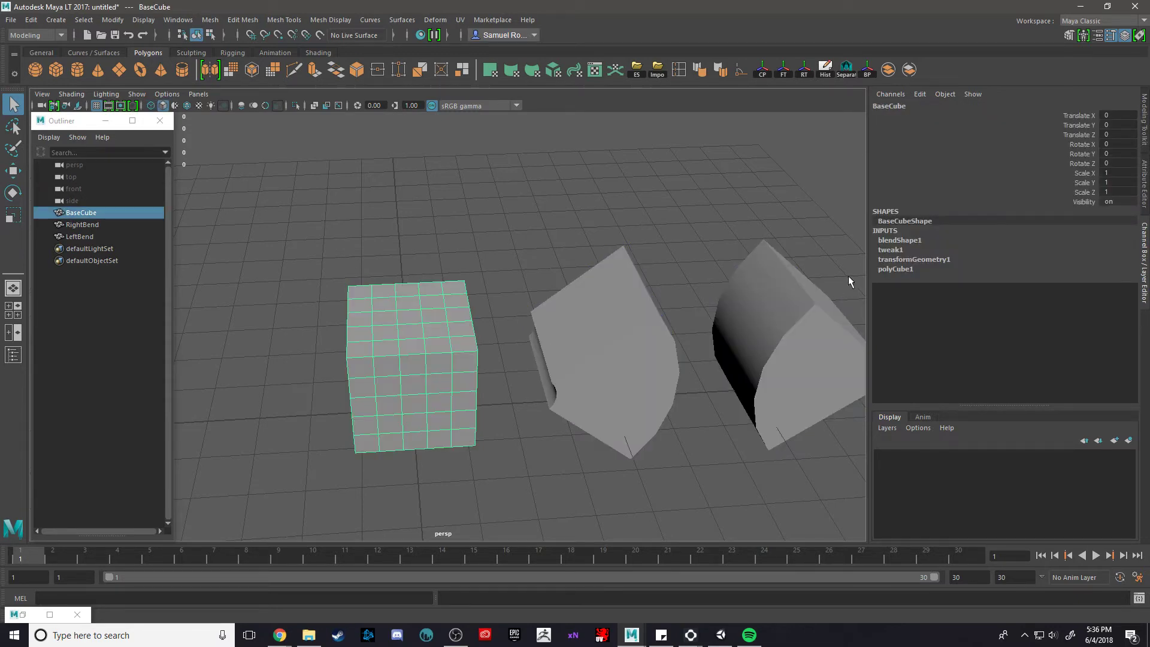
# Test BaseCube's LeftBend blend weight by raising it and returning it to 0
pyautogui.click(899, 241)
pyautogui.click(1081, 259)
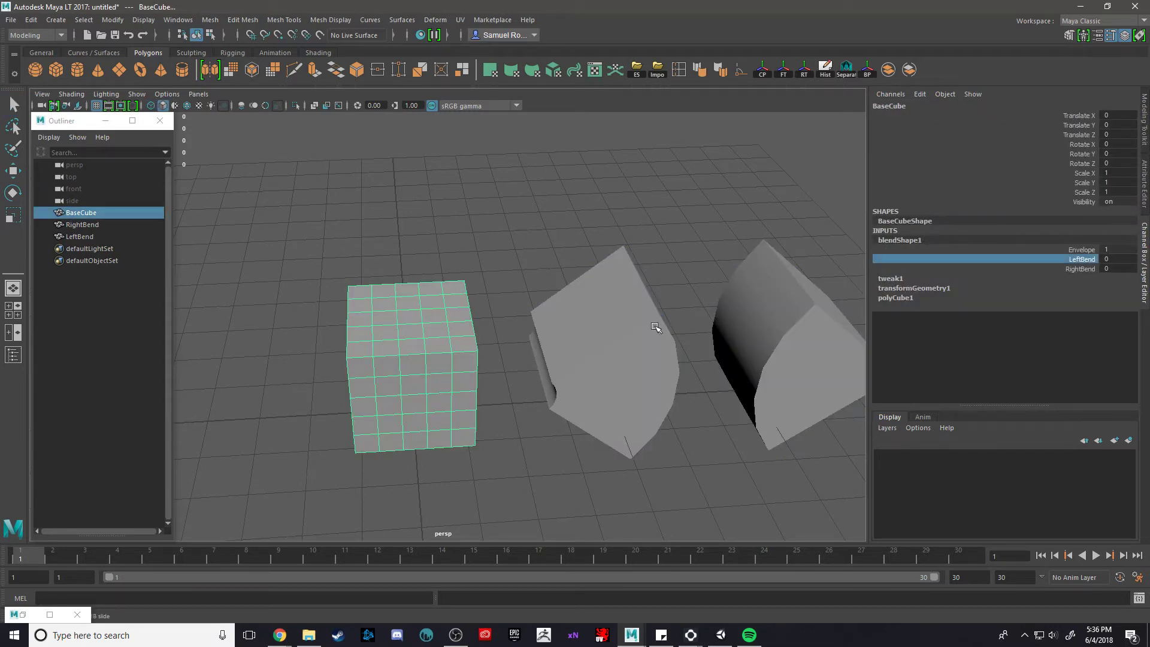
pyautogui.keyDown('alt'); pyautogui.moveTo(663, 329); pyautogui.dragTo(504, 316); pyautogui.keyUp('alt')
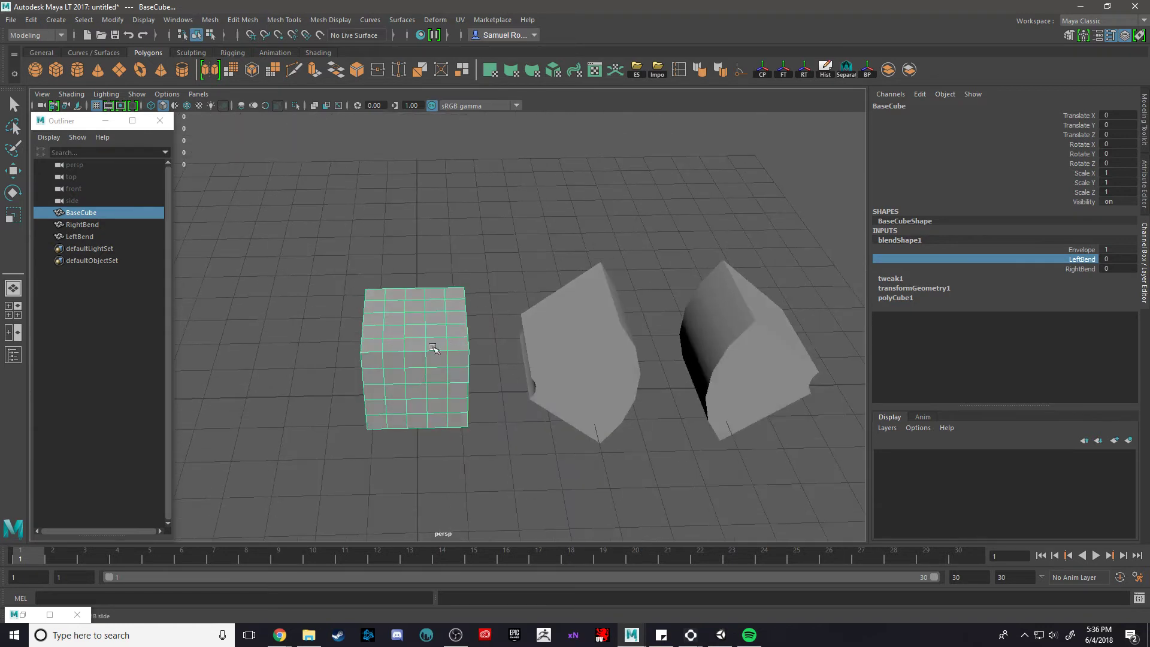
pyautogui.moveTo(384, 281); pyautogui.dragTo(219, 334, button='middle')
# Test BaseCube's RightBend blend weight by raising it to 1 and returning it to 0
pyautogui.click(1079, 270)
pyautogui.moveTo(671, 265); pyautogui.dragTo(708, 265, button='middle')
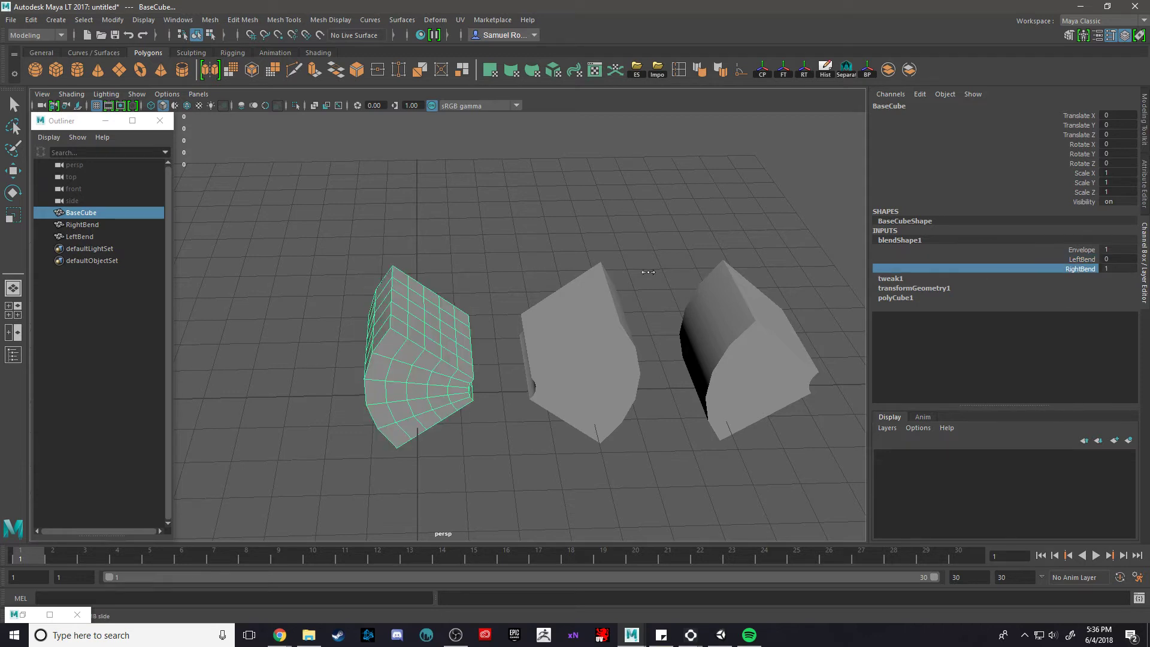
pyautogui.scroll(1, 713, 275)
pyautogui.moveTo(490, 261); pyautogui.dragTo(250, 498, button='middle')
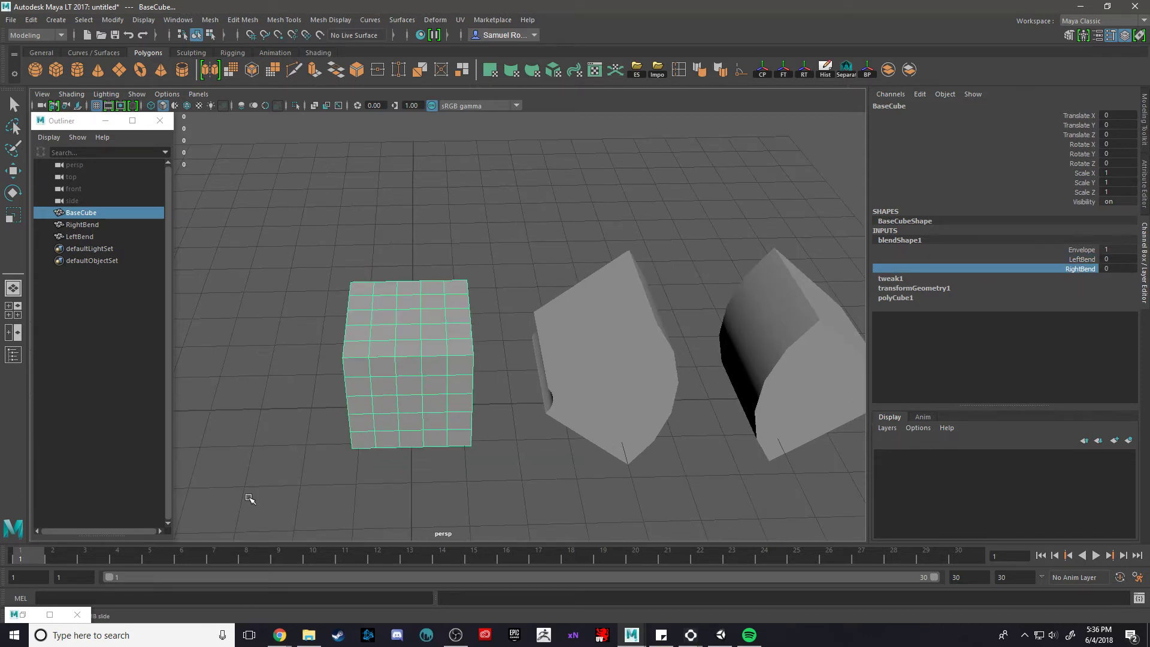
pyautogui.scroll(2, 298, 431)
pyautogui.doubleClick(904, 240)
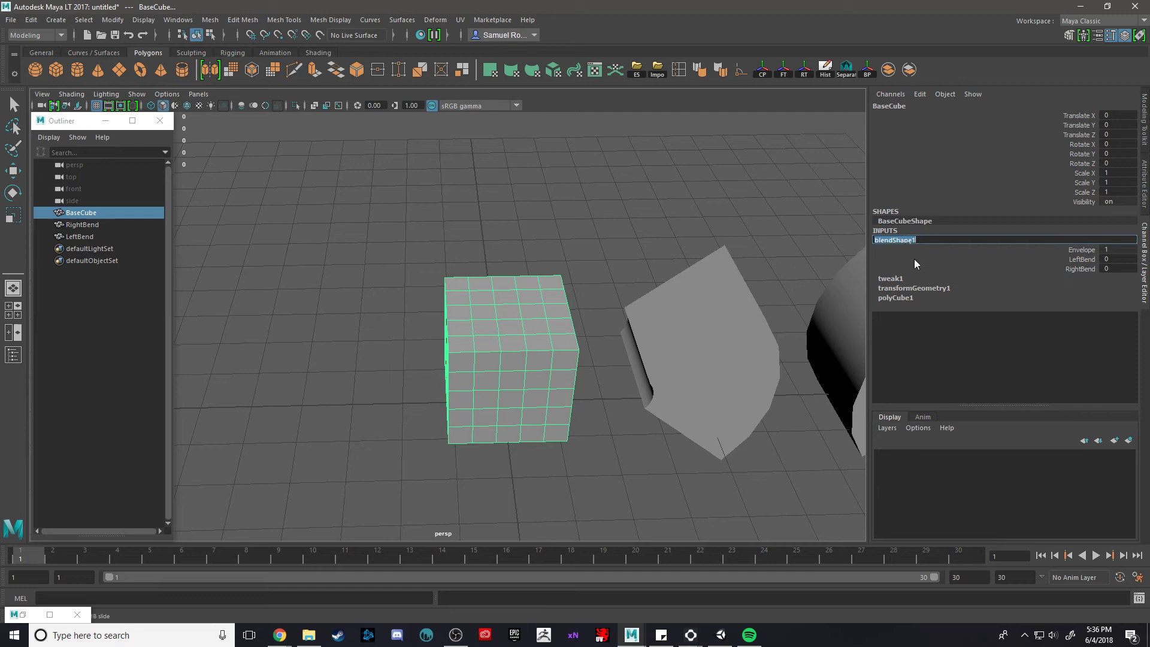
pyautogui.moveTo(124, 559); pyautogui.dragTo(24, 587)
pyautogui.click(517, 359)
pyautogui.click(432, 247)
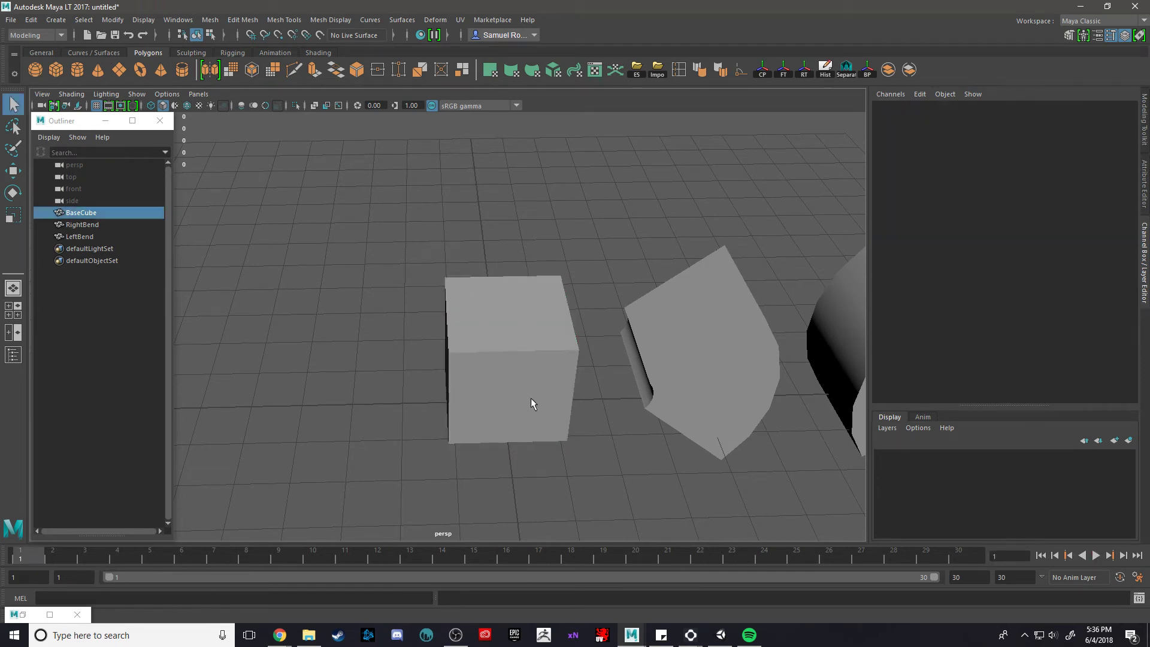
# Keyframe BaseCube at frames 1 and 30 with LeftBend and RightBend of blendShape1 both at 0
pyautogui.click(531, 398)
pyautogui.click(911, 241)
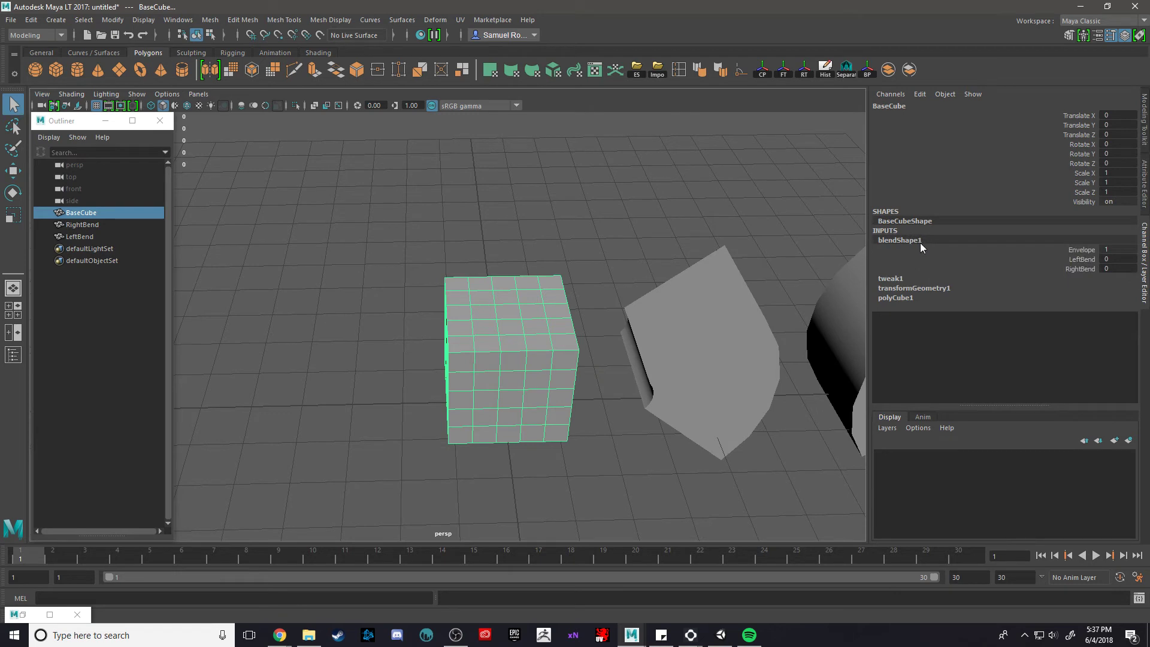
pyautogui.press('s')
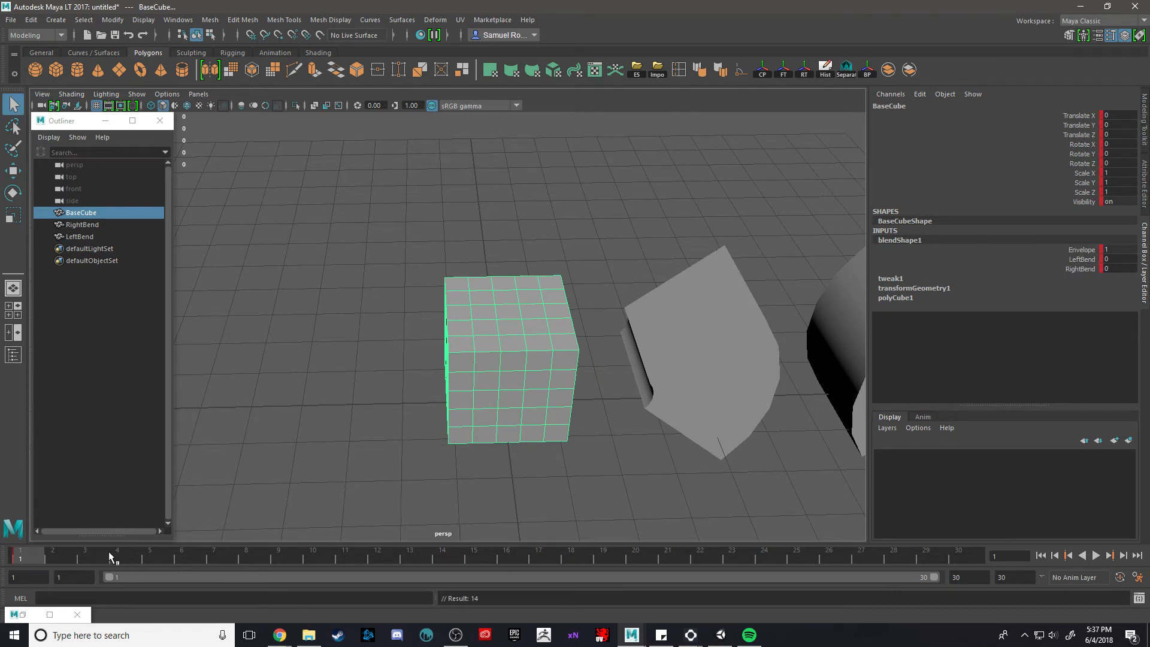
pyautogui.moveTo(106, 551); pyautogui.dragTo(959, 552)
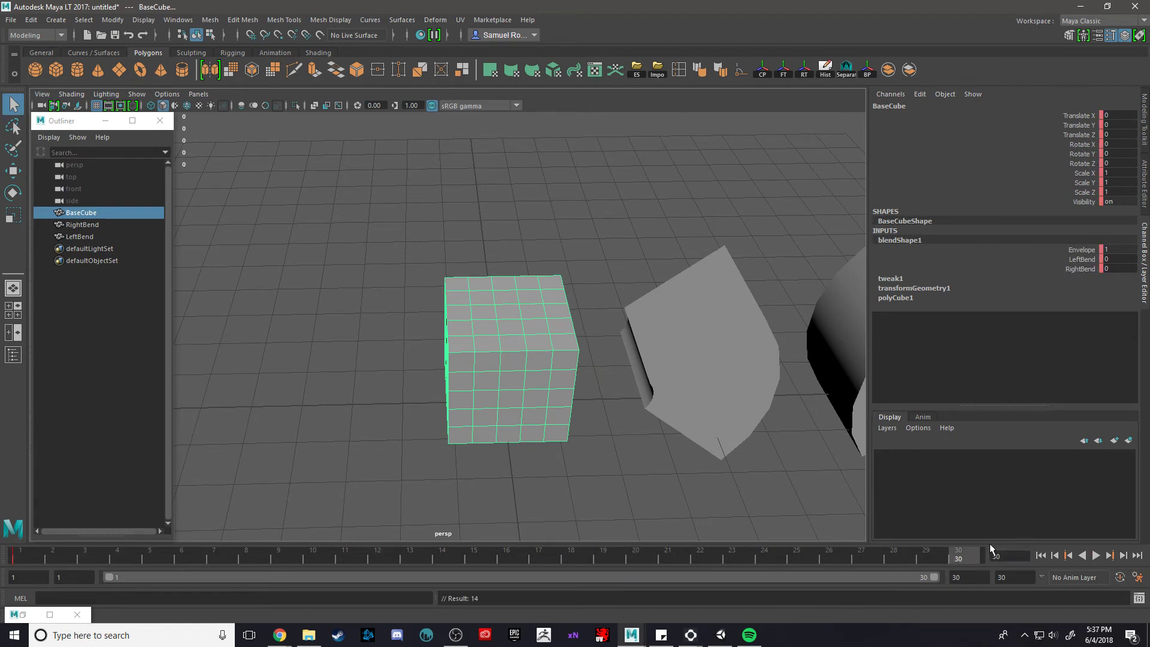
# At frame 10, set BaseCube's LeftBend weight to 1 and keyframe it
pyautogui.moveTo(345, 555); pyautogui.dragTo(317, 555)
pyautogui.press('1')
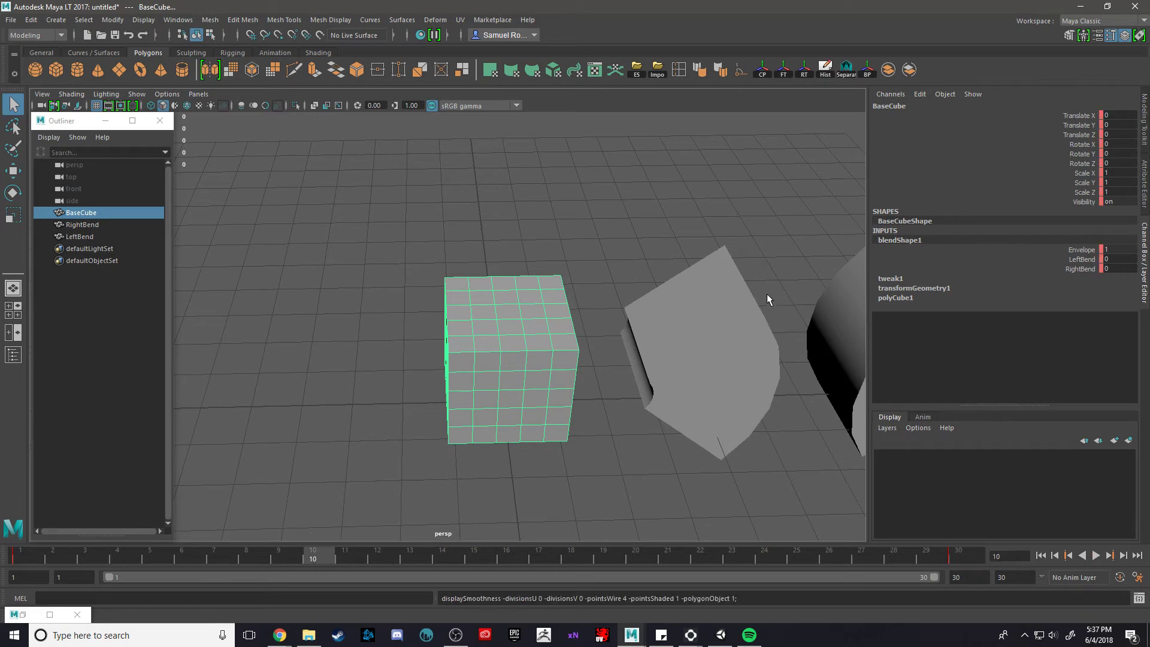
pyautogui.click(1082, 259)
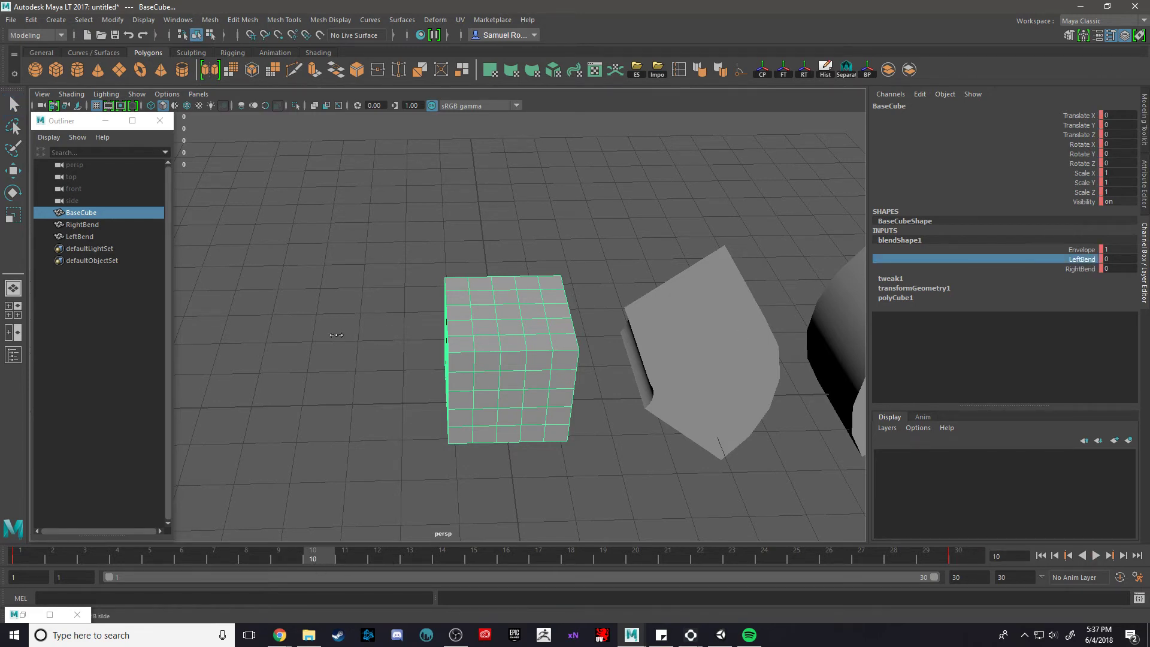
pyautogui.moveTo(333, 335); pyautogui.dragTo(492, 320, button='middle')
pyautogui.press('s')
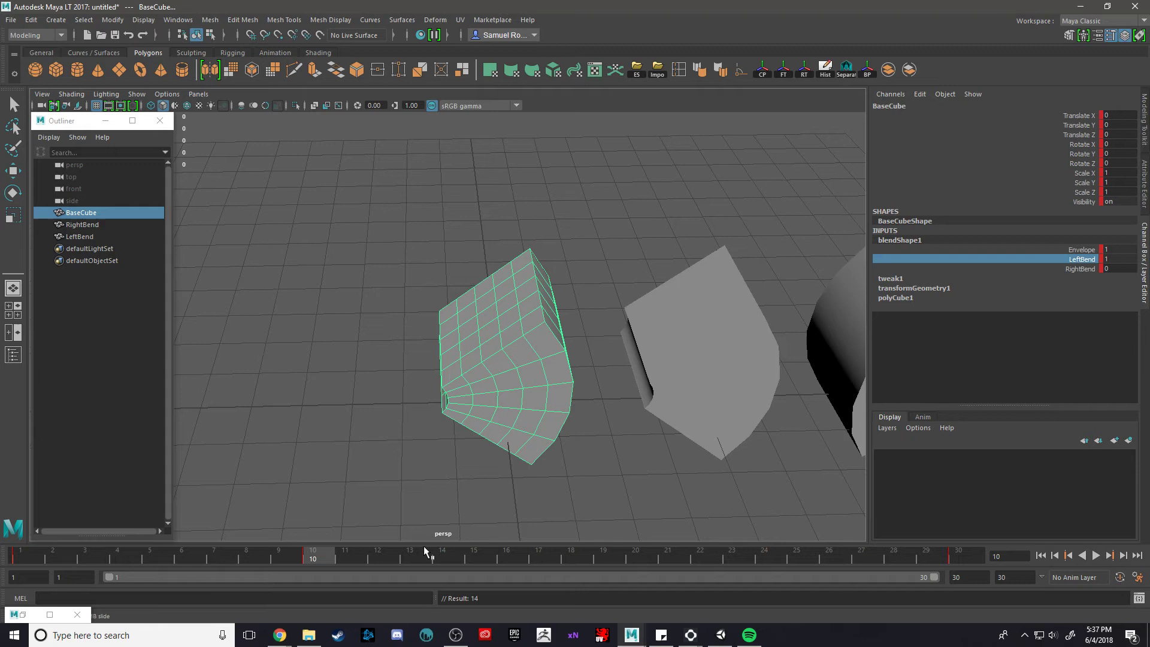
# At frame 20, set BaseCube's LeftBend weight to 0, raise RightBend, and keyframe both
pyautogui.moveTo(427, 553); pyautogui.dragTo(634, 559)
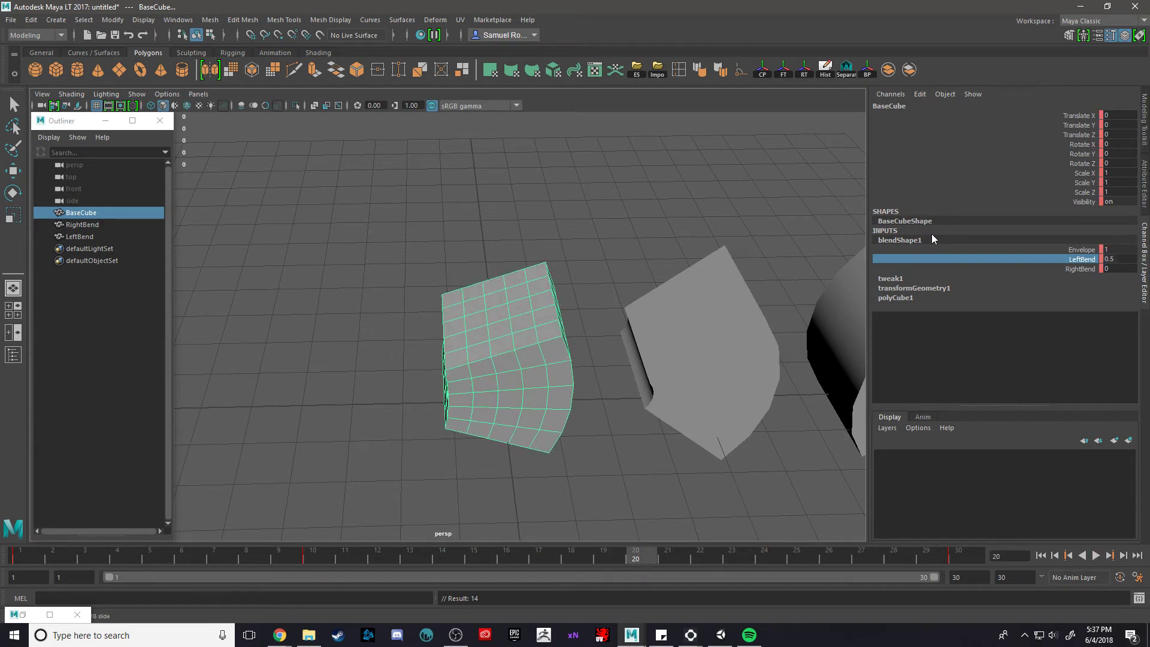
pyautogui.moveTo(632, 267); pyautogui.dragTo(539, 268, button='middle')
pyautogui.click(1073, 269)
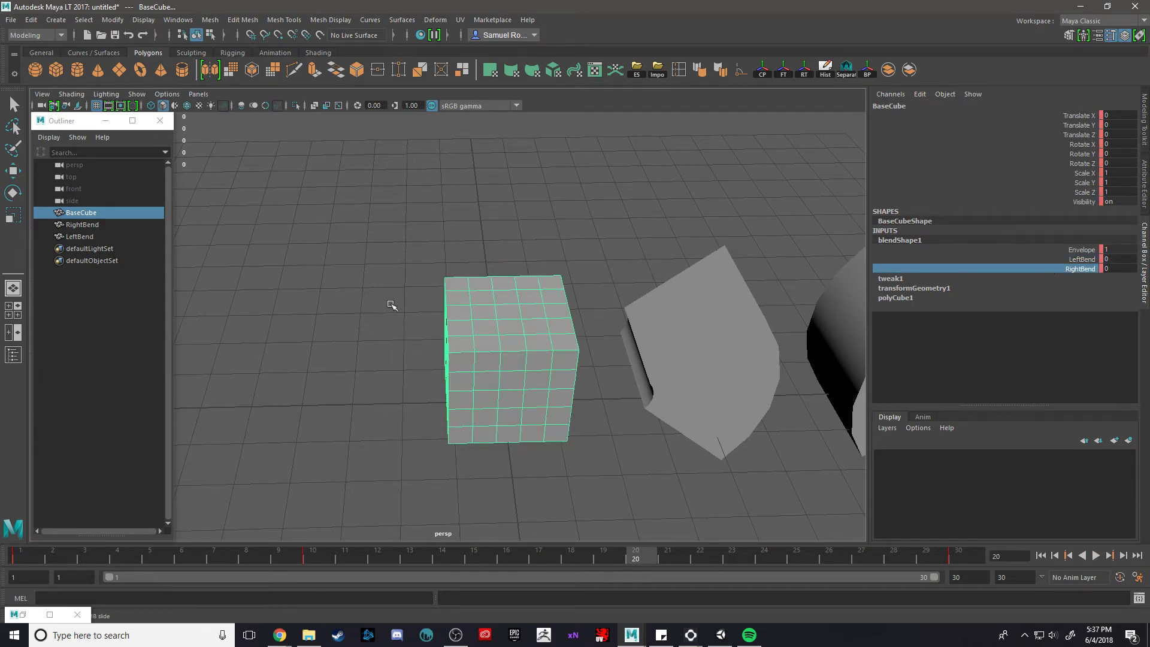
pyautogui.moveTo(393, 305); pyautogui.dragTo(687, 308, button='middle')
pyautogui.press('s')
# Play the animation to check the left and right bends, then stop it and return to frame 1
pyautogui.hotkey('alt', 'shift', 'v')
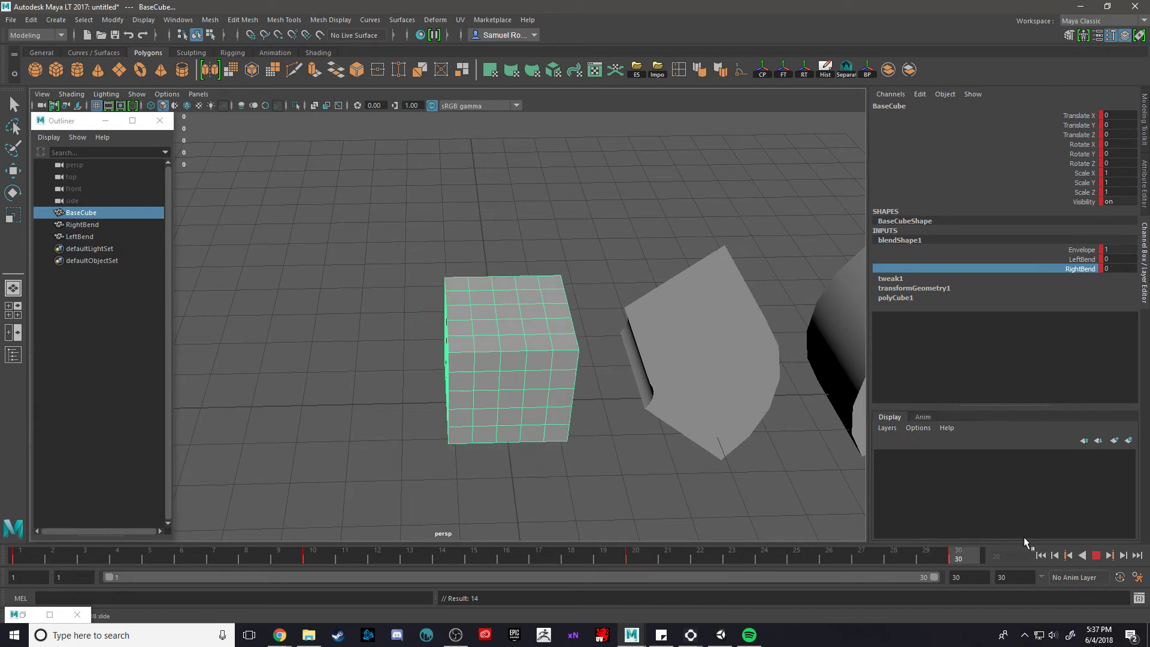
pyautogui.click(1096, 556)
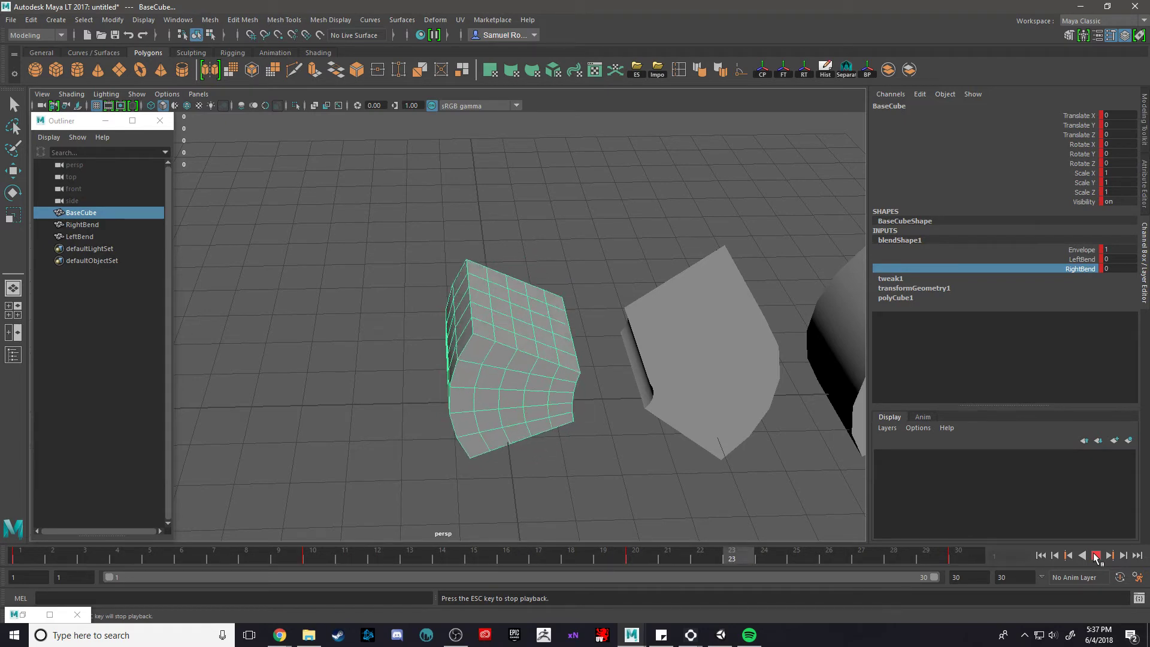
pyautogui.click(1096, 556)
pyautogui.moveTo(462, 555); pyautogui.dragTo(24, 555)
# Reselect BaseCube and examine it and its blendShape1 weights from several angles
pyautogui.scroll(-5, 423, 417)
pyautogui.press('q')
pyautogui.click(393, 371)
pyautogui.scroll(3, 446, 386)
pyautogui.keyDown('alt'); pyautogui.moveTo(447, 391); pyautogui.dragTo(556, 315); pyautogui.keyUp('alt')
pyautogui.click(556, 315)
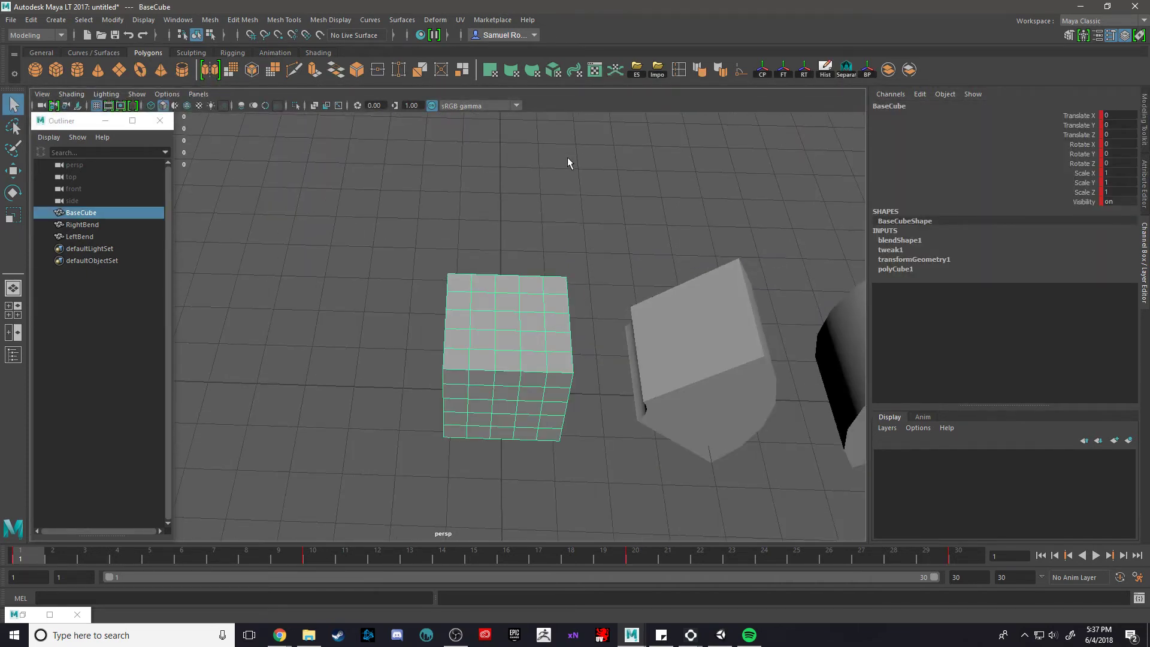
pyautogui.moveTo(553, 137); pyautogui.dragTo(447, 454)
pyautogui.click(897, 240)
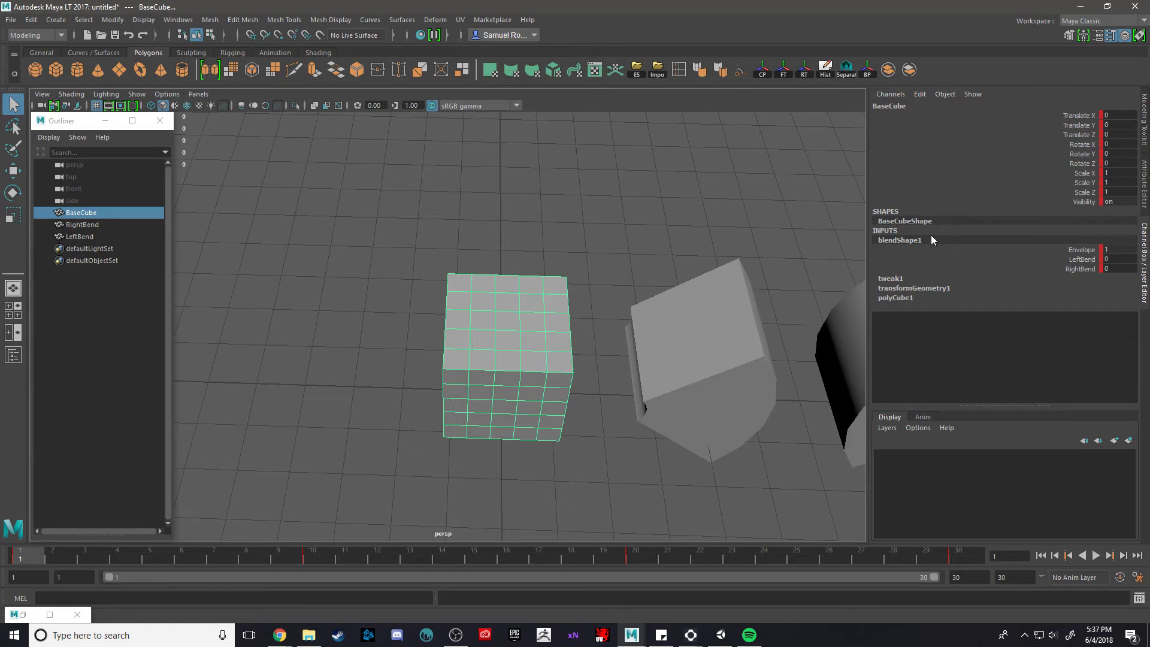
pyautogui.keyDown('alt'); pyautogui.moveTo(422, 343); pyautogui.dragTo(507, 303); pyautogui.keyUp('alt')
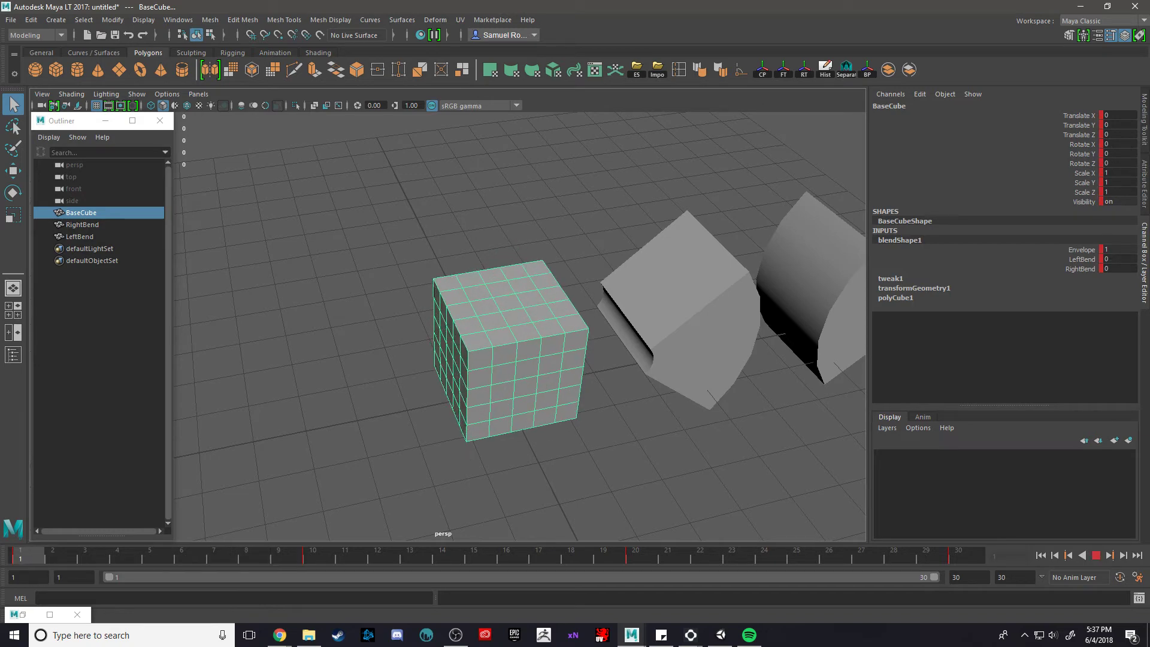
pyautogui.keyDown('alt'); pyautogui.moveTo(560, 382); pyautogui.dragTo(434, 378); pyautogui.keyUp('alt')
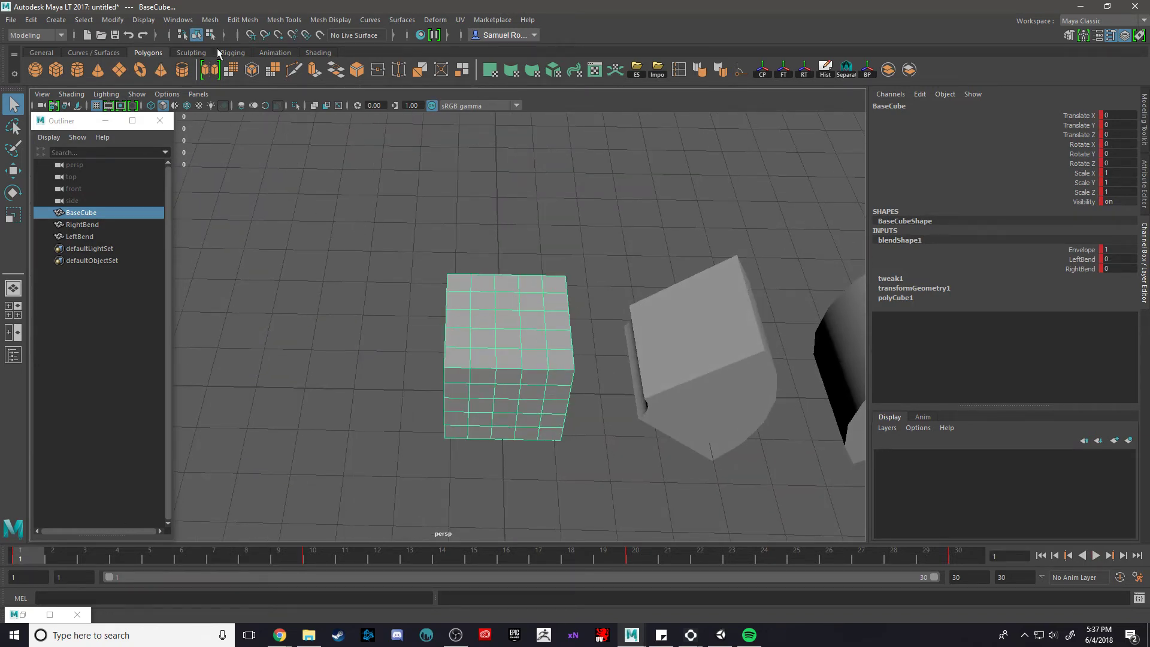
# Open the Hypergraph connections graph for BaseCube and reselect BaseCube
pyautogui.click(239, 21)
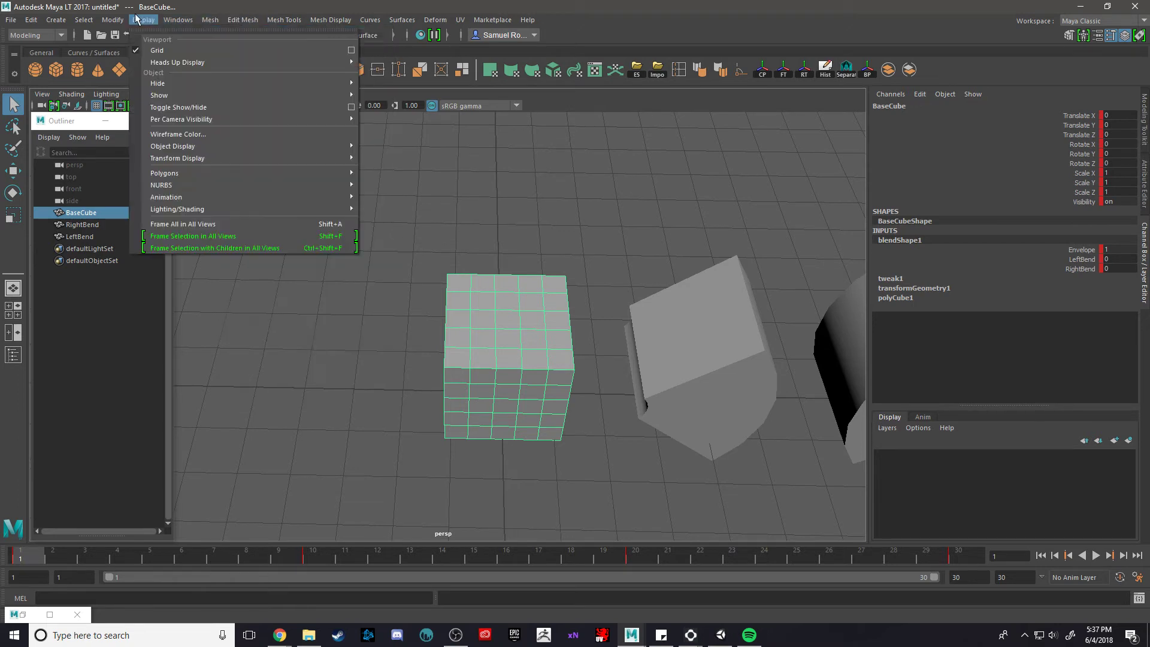
pyautogui.moveTo(178, 20)
pyautogui.moveTo(269, 62)
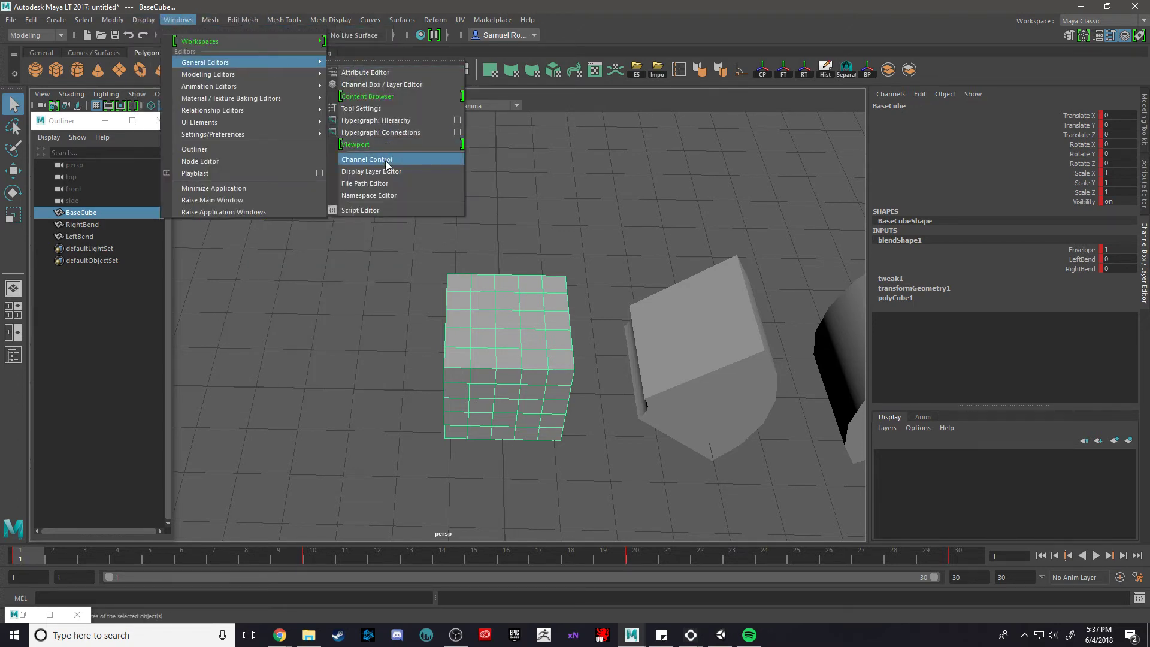
pyautogui.click(395, 133)
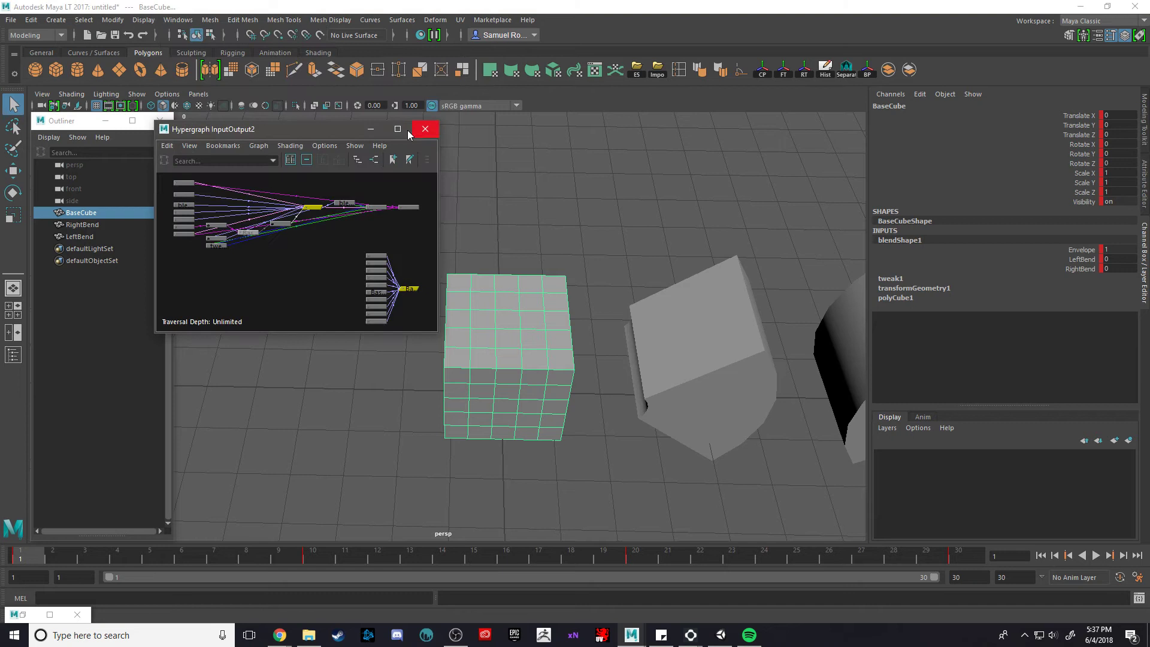
pyautogui.click(542, 217)
pyautogui.click(80, 213)
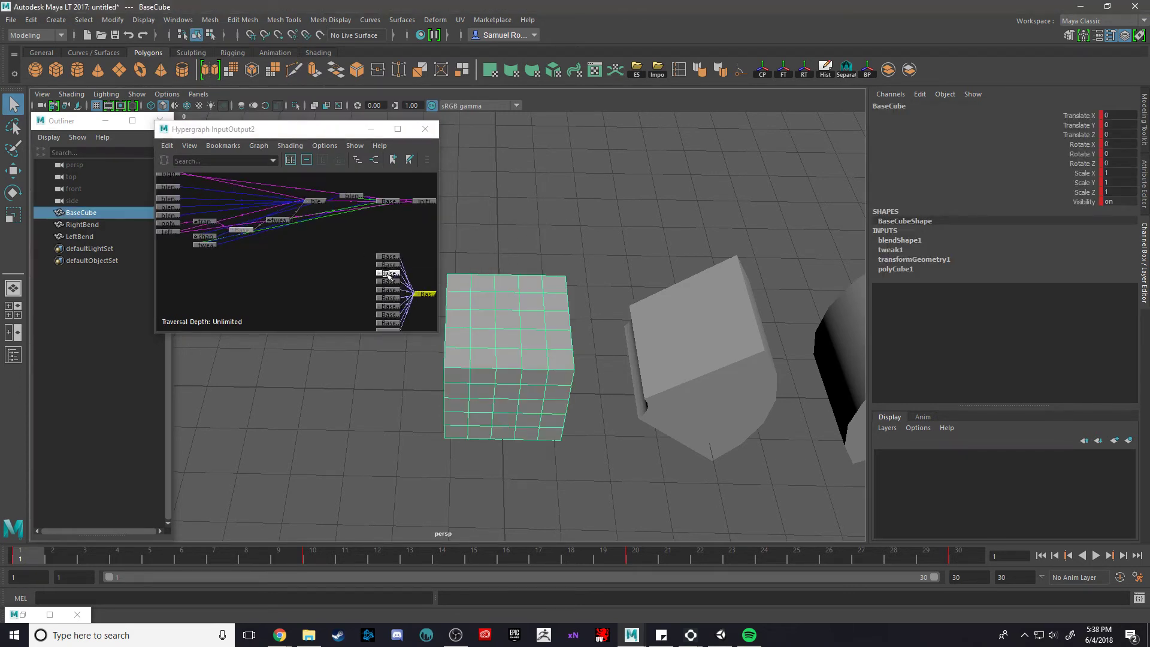
# Enlarge the Hypergraph window and select the blendShape1 node to examine its connections to BaseCubeShape
pyautogui.keyDown('alt'); pyautogui.moveTo(251, 213); pyautogui.dragTo(303, 237, button='right'); pyautogui.keyUp('alt')
pyautogui.keyDown('alt'); pyautogui.moveTo(302, 237); pyautogui.dragTo(355, 349, button='middle'); pyautogui.keyUp('alt')
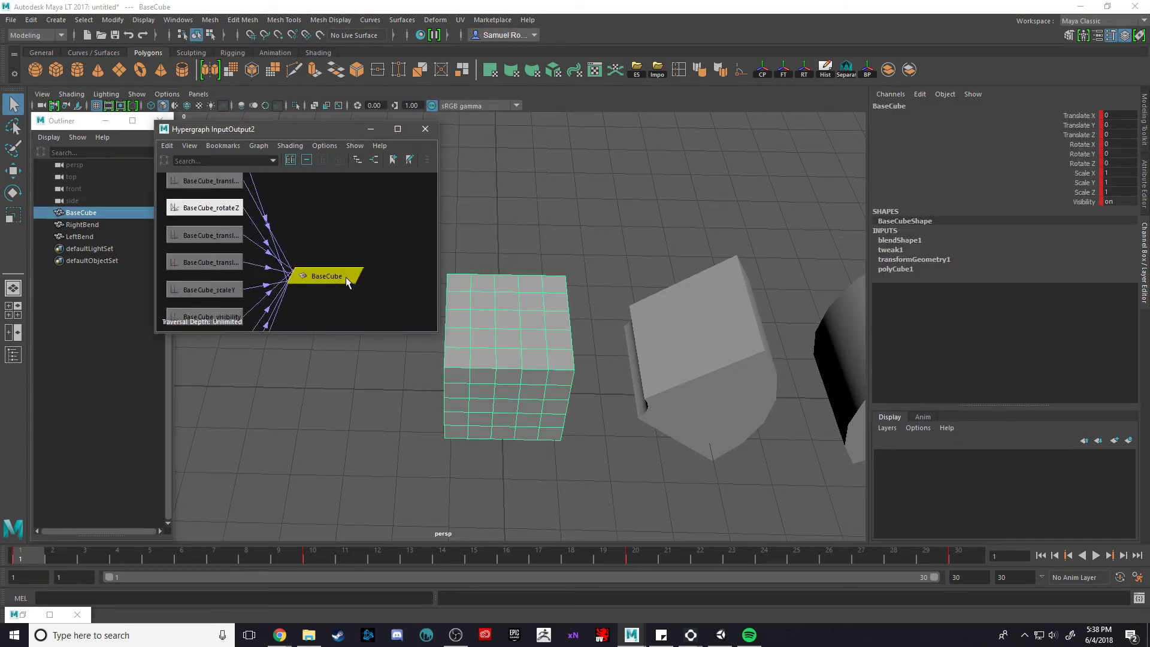
pyautogui.keyDown('alt'); pyautogui.moveTo(347, 277); pyautogui.dragTo(282, 240, button='right'); pyautogui.keyUp('alt')
pyautogui.keyDown('alt'); pyautogui.moveTo(283, 239); pyautogui.dragTo(292, 246, button='middle'); pyautogui.keyUp('alt')
pyautogui.click(398, 129)
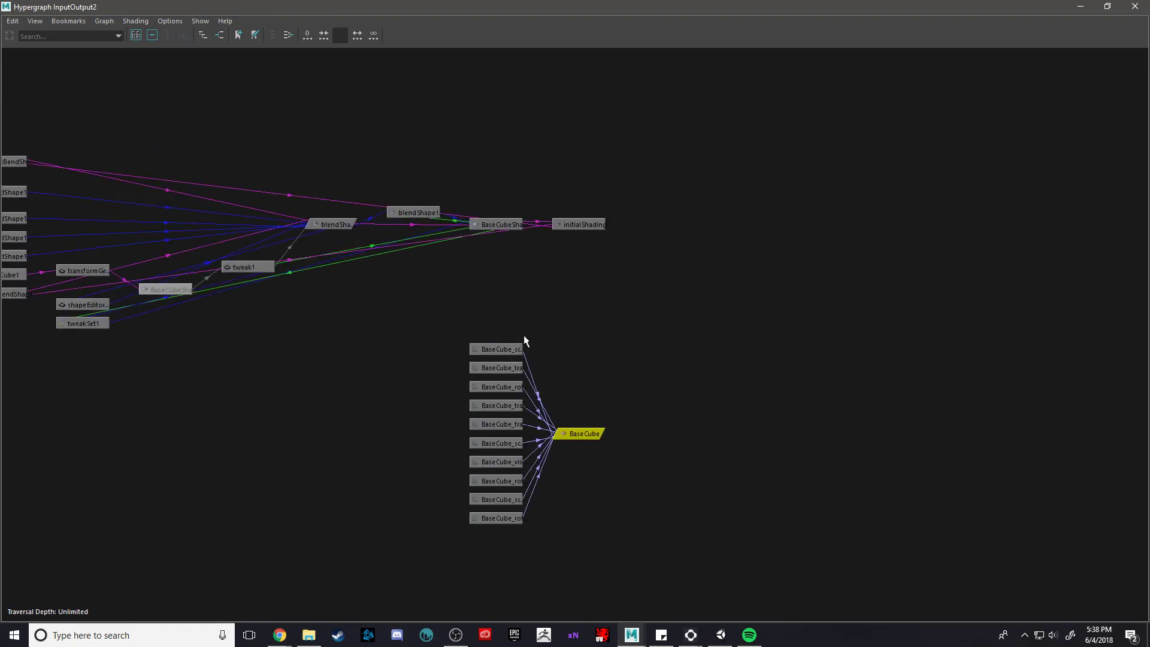
pyautogui.scroll(2, 599, 353)
pyautogui.click(557, 304)
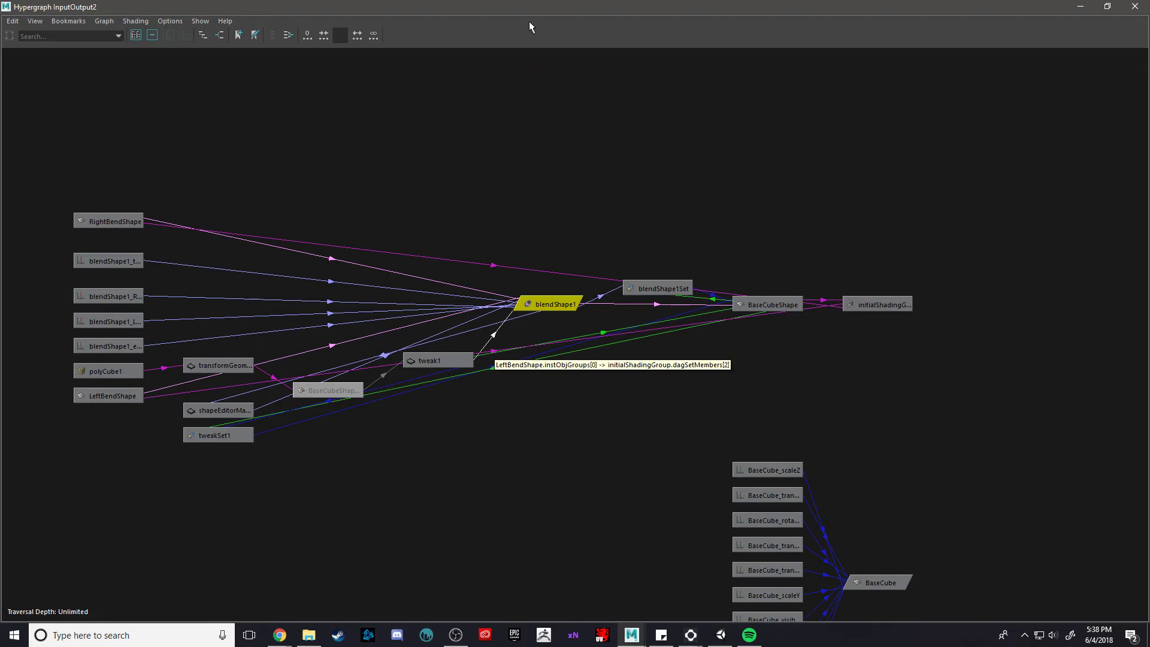
# Compare the blendShape1 node in the restored Hypergraph window with BaseCube's blendShape1 input, and minimize the graph
pyautogui.moveTo(530, 9); pyautogui.dragTo(250, 178)
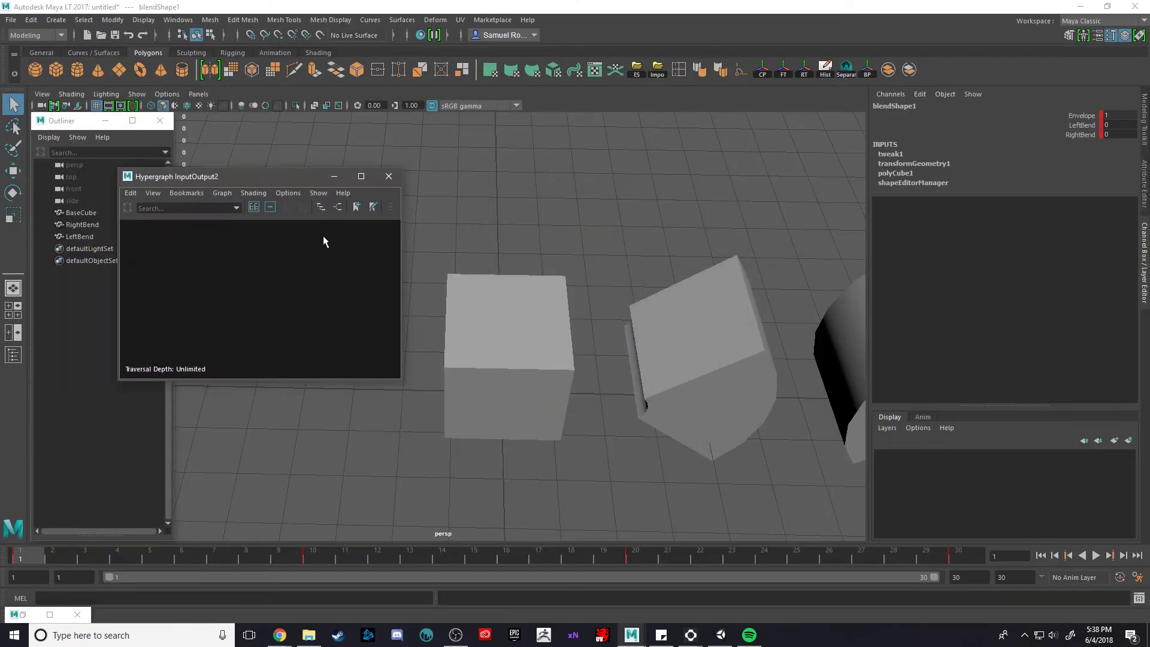
pyautogui.click(521, 332)
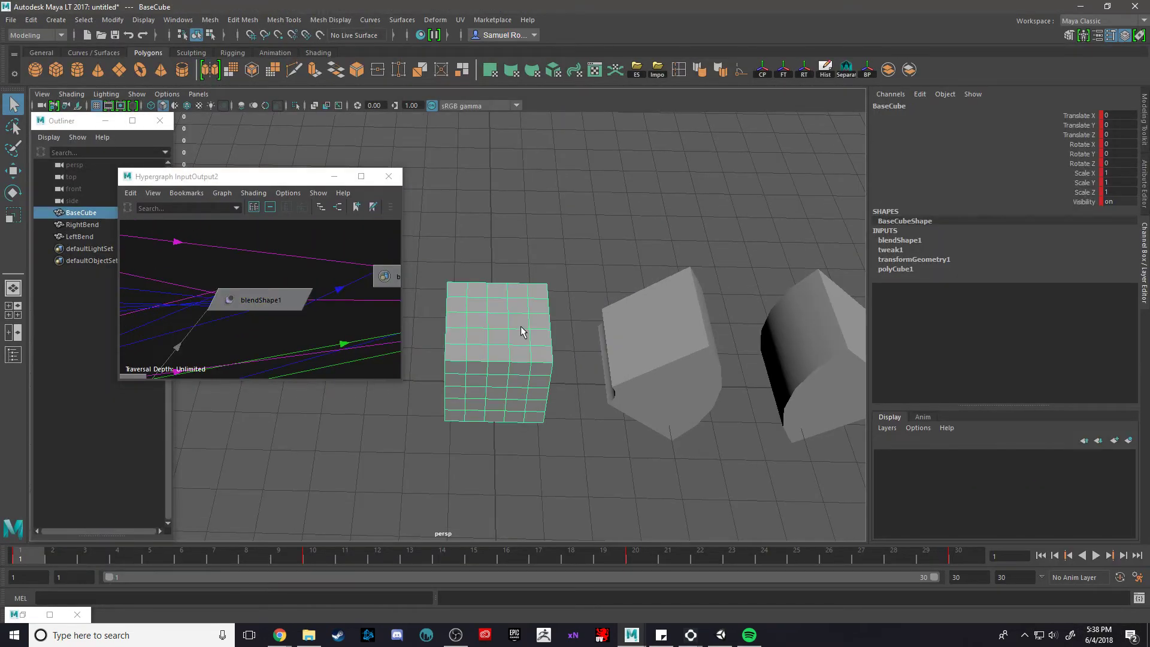
pyautogui.click(906, 240)
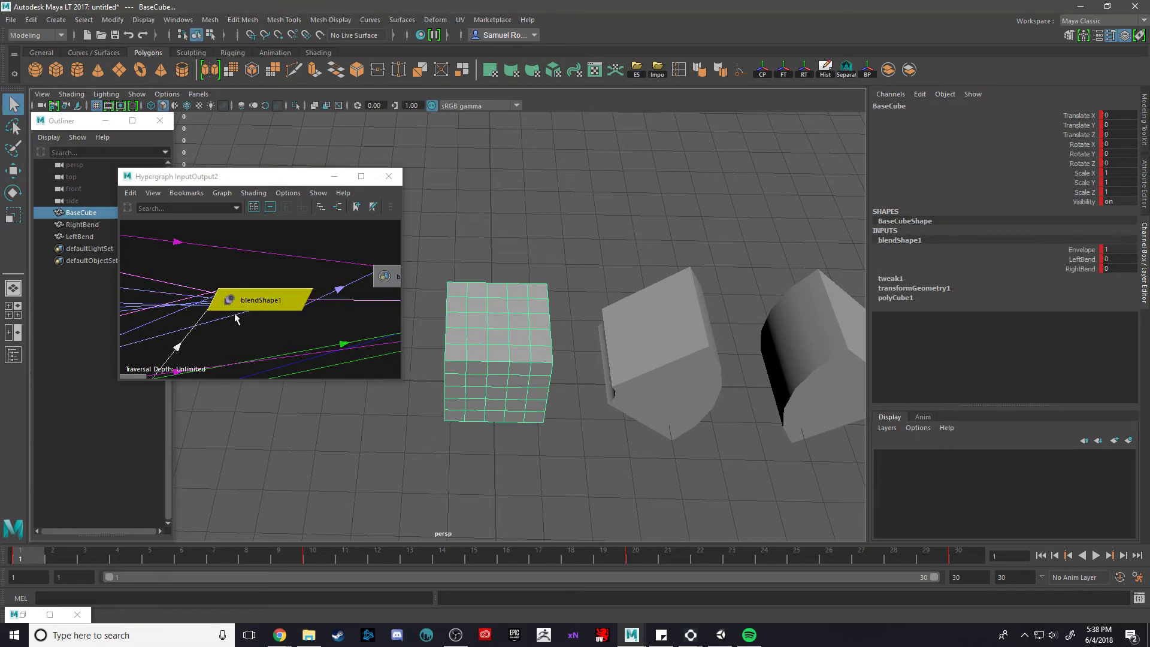
pyautogui.click(266, 301)
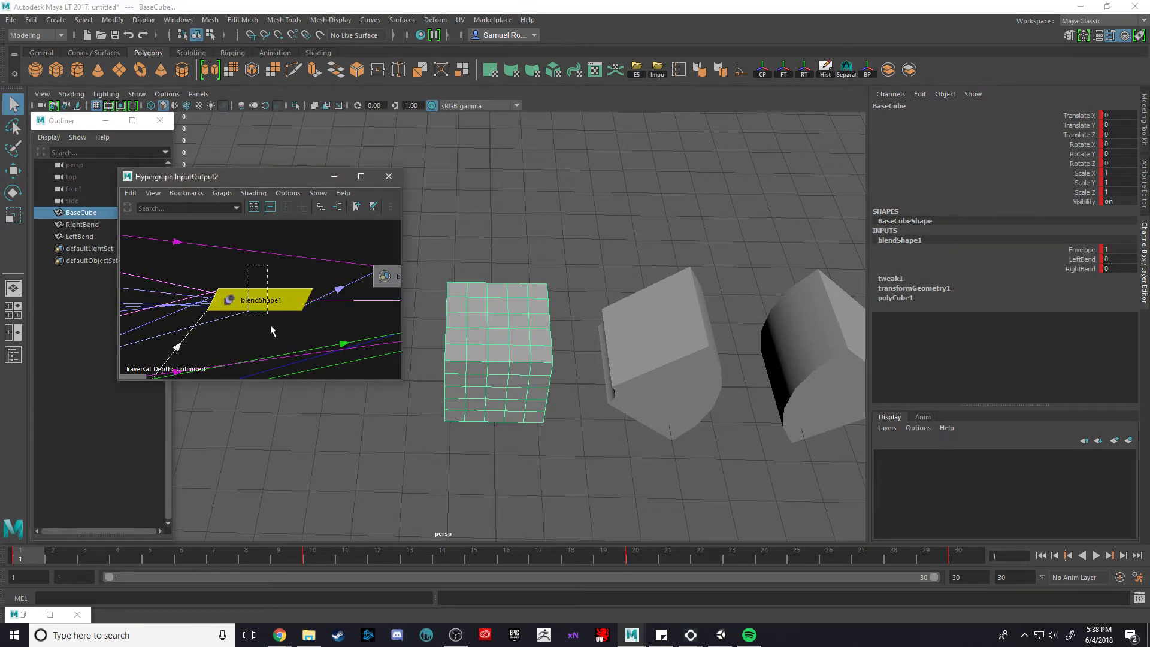
pyautogui.hotkey('ctrl', 'z')
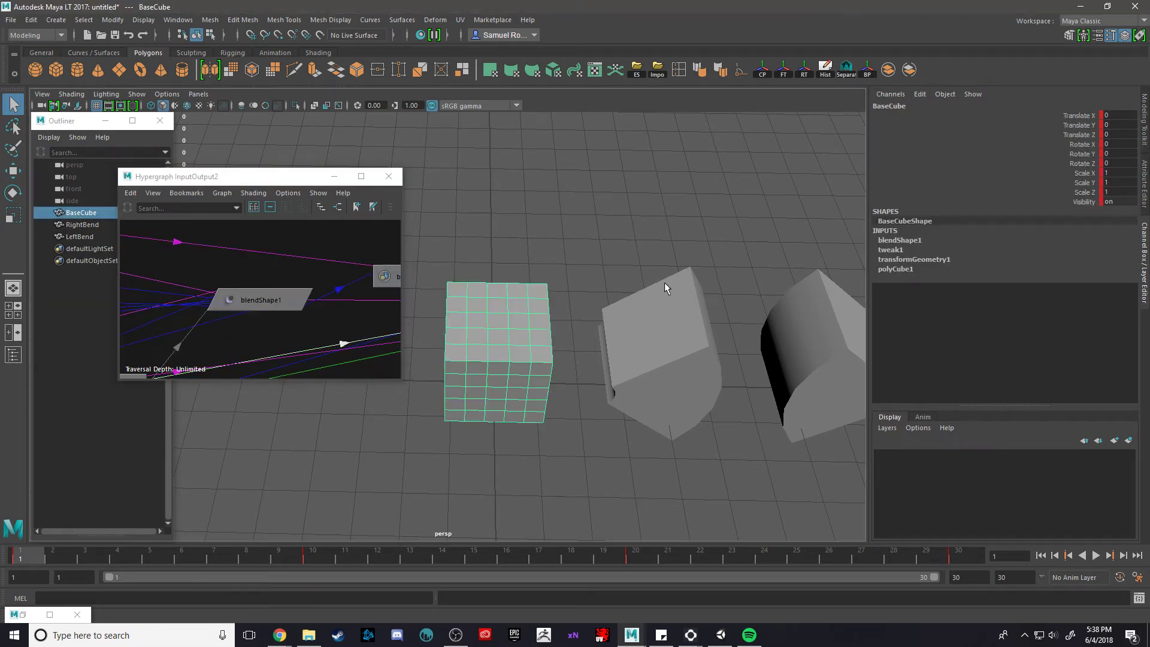
pyautogui.click(906, 241)
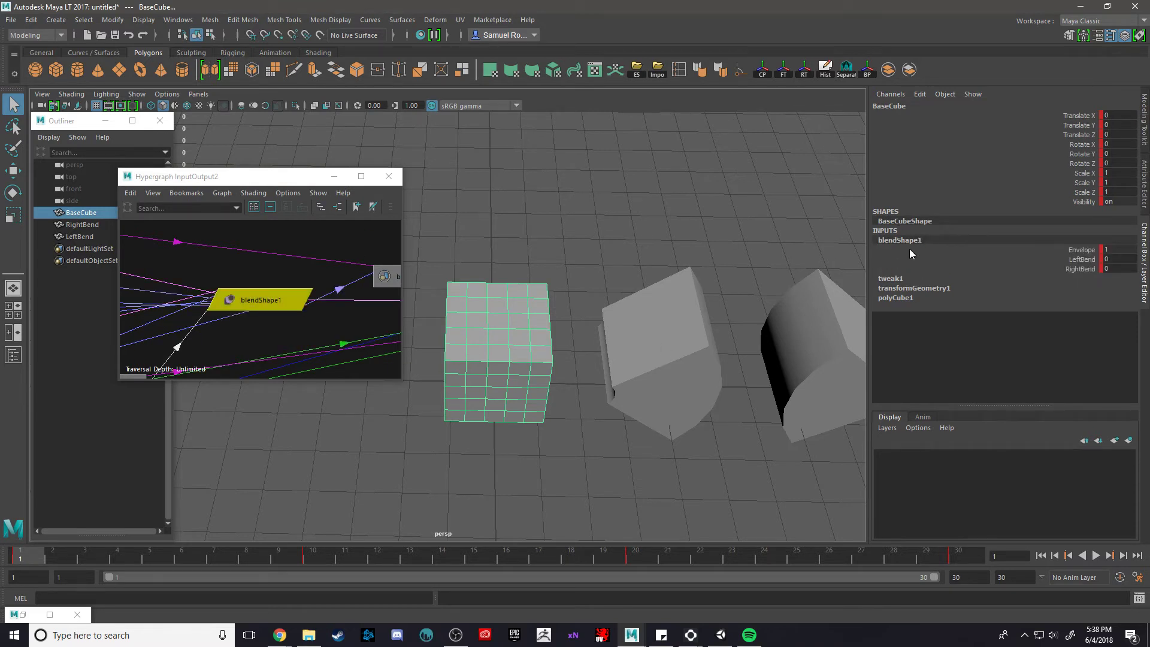
pyautogui.click(334, 177)
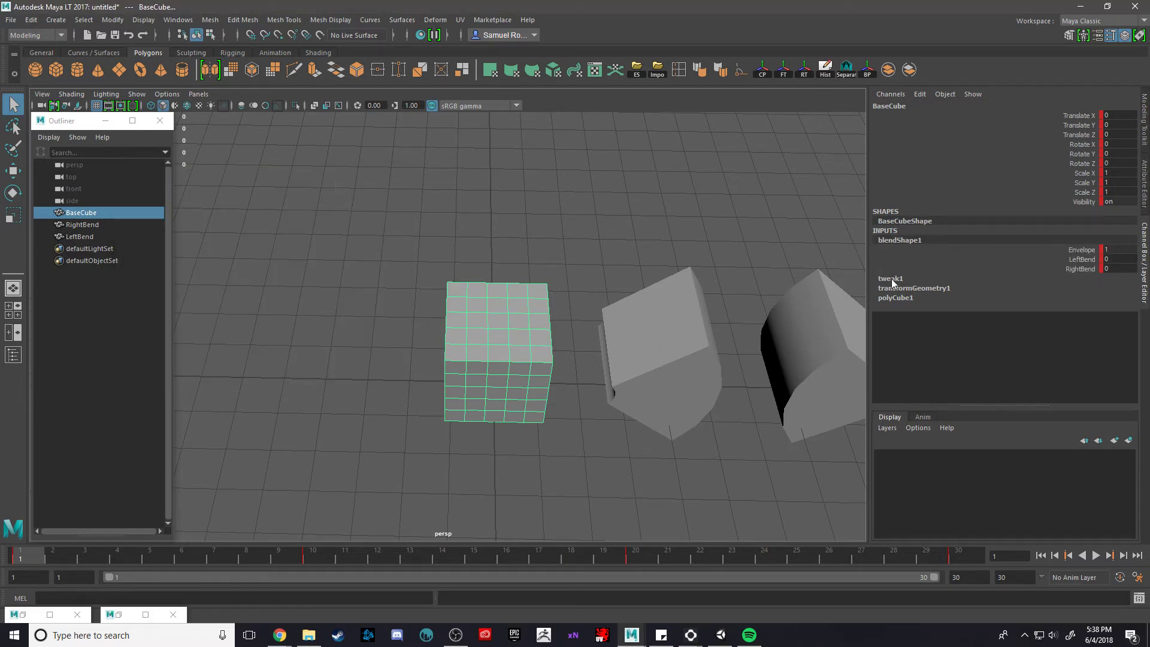
# Open the Bake Simulation options for BaseCube and reset them to their defaults
pyautogui.click(30, 20)
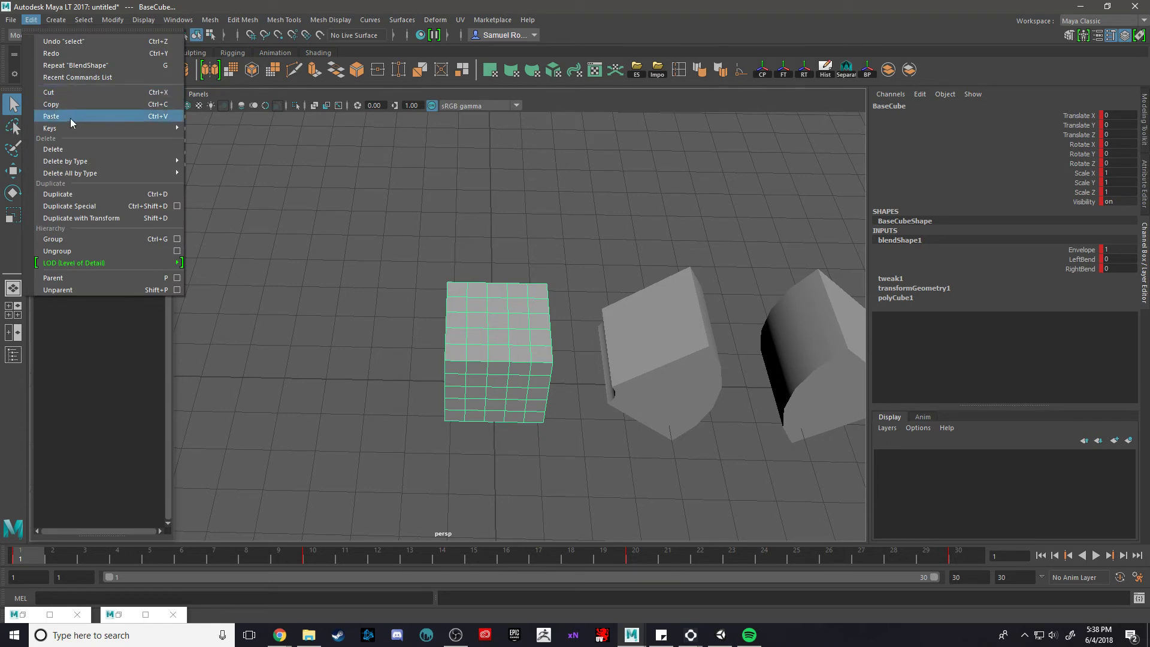
pyautogui.moveTo(152, 128)
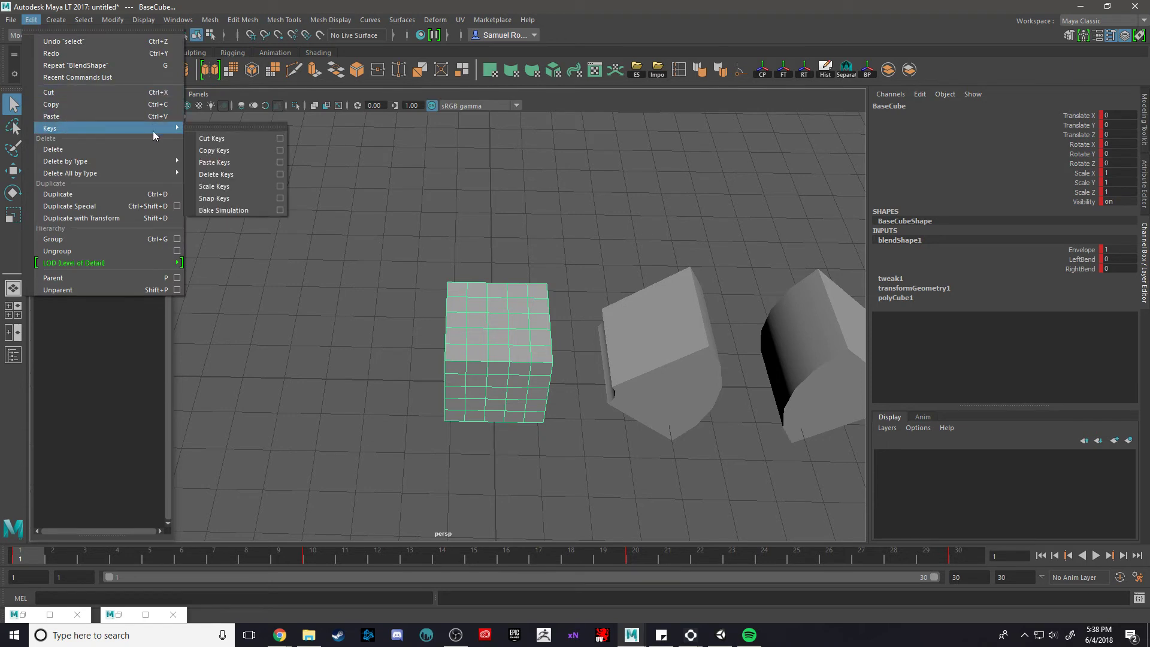
pyautogui.click(279, 210)
pyautogui.click(646, 193)
pyautogui.click(688, 220)
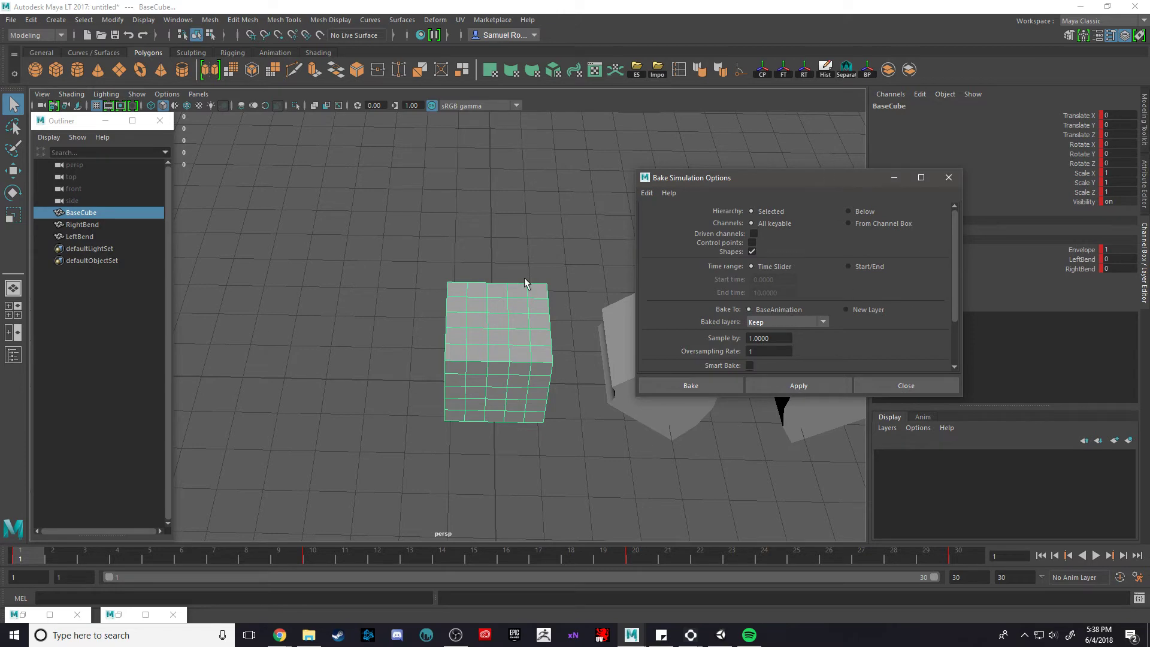
# Bake BaseCube's keyable channels over the time slider range to BaseAnimation, with hierarchy set to Selected and sampling by 1
pyautogui.keyDown('alt'); pyautogui.moveTo(525, 279); pyautogui.dragTo(365, 260); pyautogui.keyUp('alt')
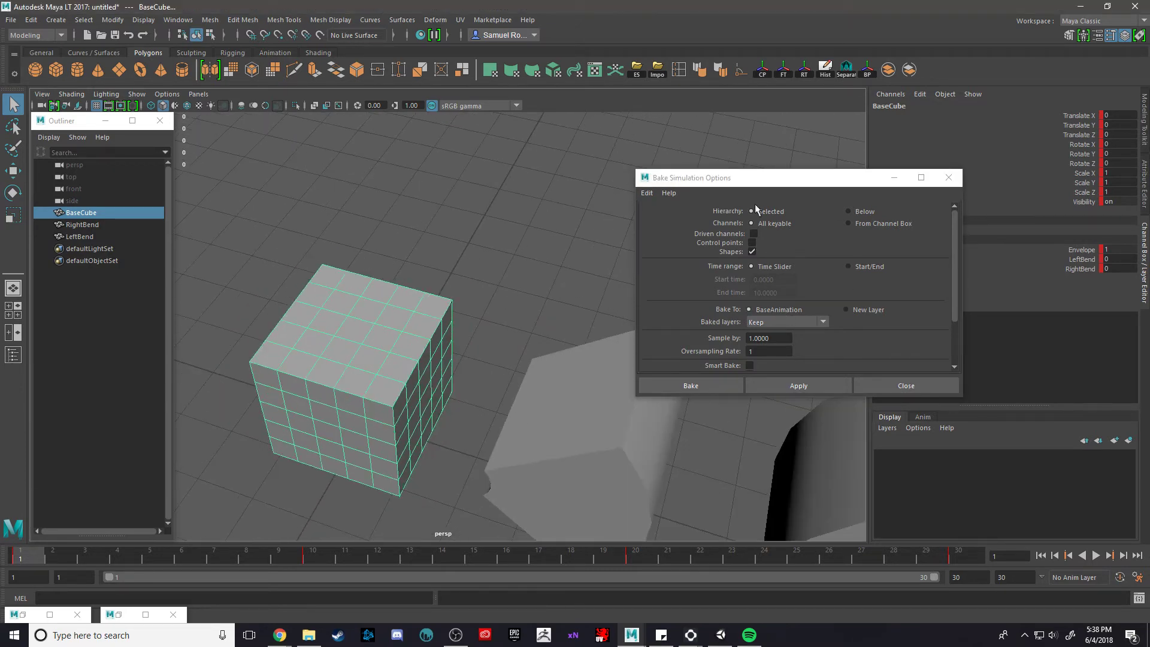
pyautogui.keyDown('alt'); pyautogui.moveTo(446, 172); pyautogui.dragTo(478, 182, button='middle'); pyautogui.keyUp('alt')
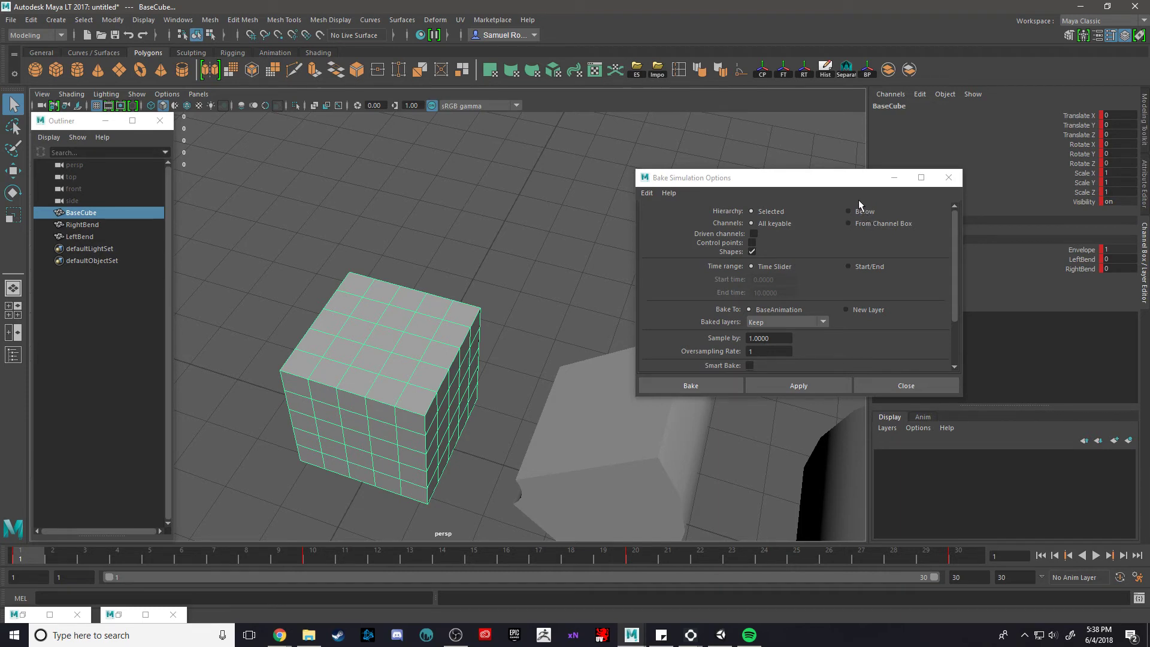
pyautogui.click(857, 211)
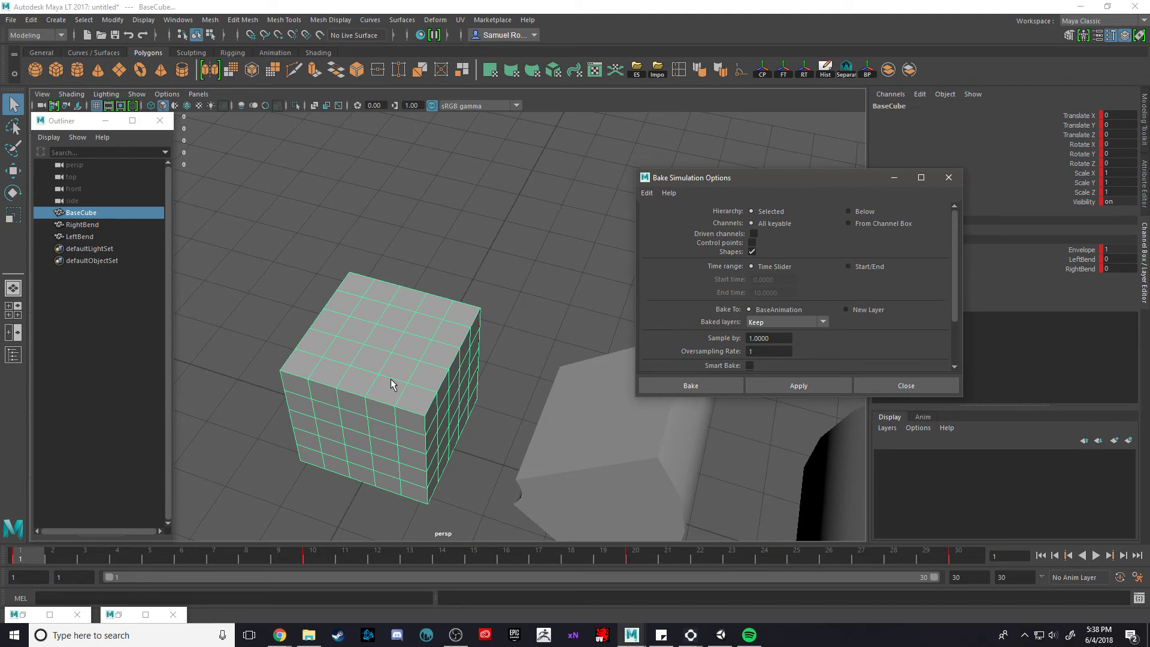
pyautogui.keyDown('alt'); pyautogui.moveTo(391, 384); pyautogui.dragTo(530, 378); pyautogui.keyUp('alt')
pyautogui.moveTo(740, 180); pyautogui.dragTo(651, 111)
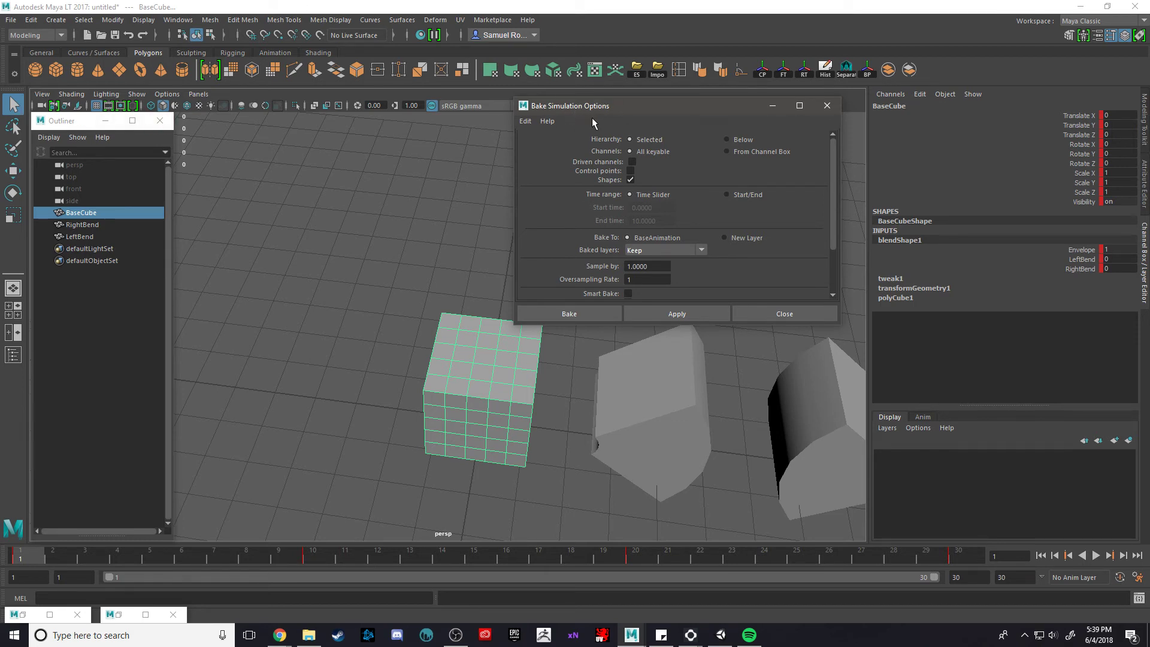
pyautogui.click(590, 311)
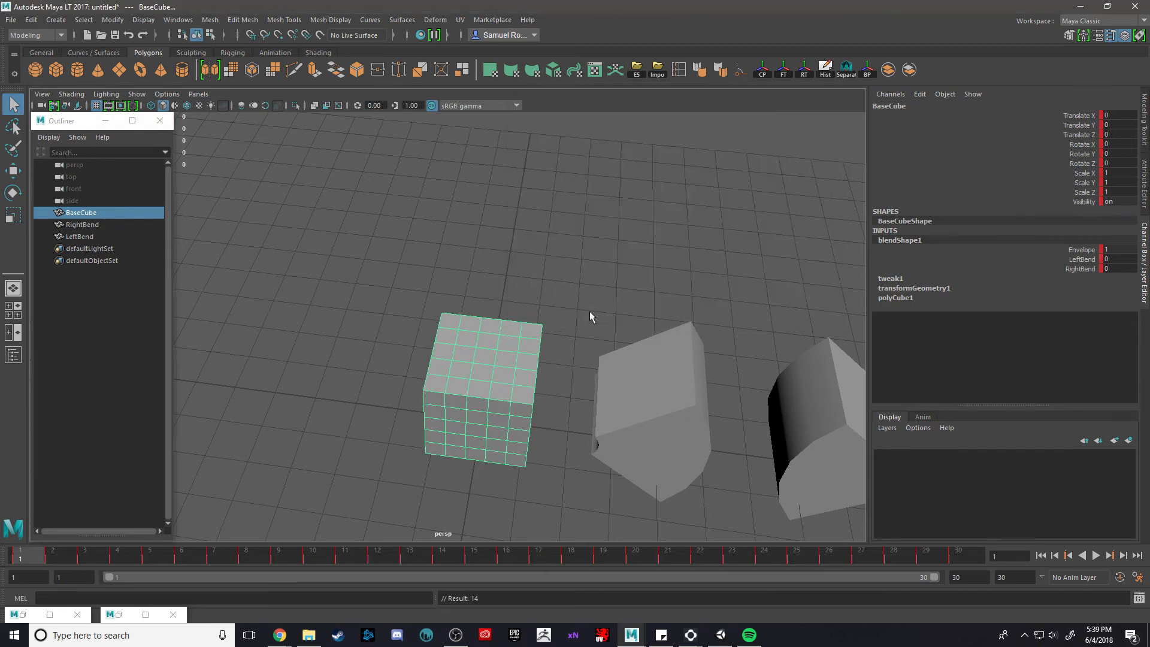
# Play the baked animation to check the bends, stop it, and return to frame 1
pyautogui.hotkey('alt', 'v')
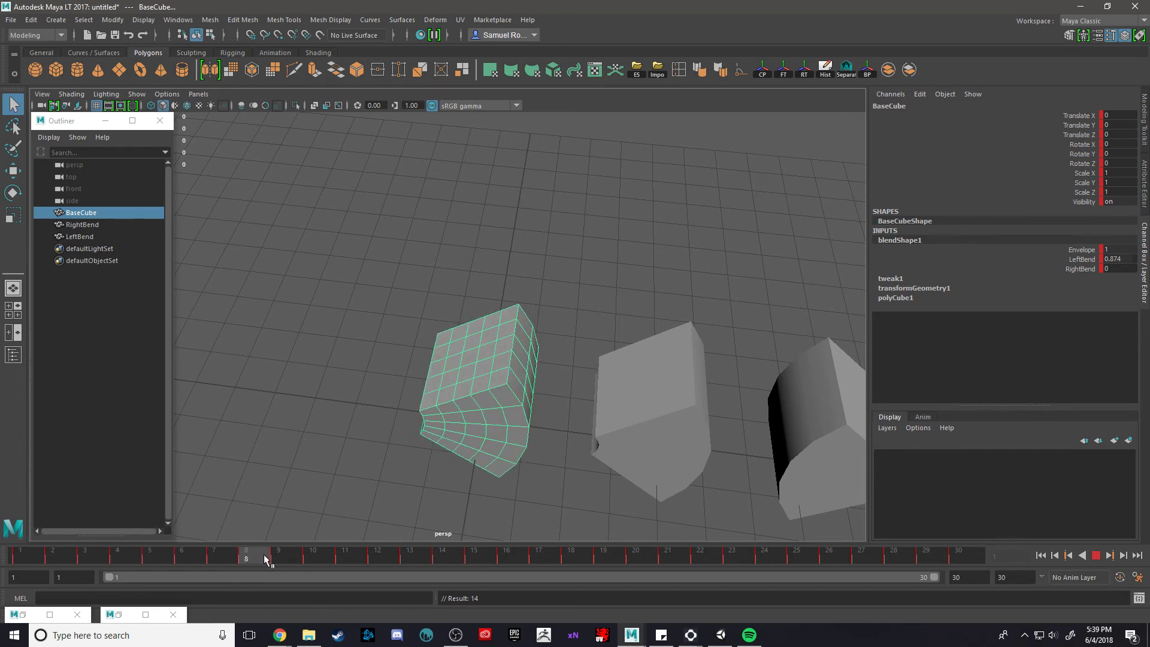
pyautogui.moveTo(304, 558); pyautogui.dragTo(9, 564)
pyautogui.keyDown('alt'); pyautogui.moveTo(442, 387); pyautogui.dragTo(525, 391); pyautogui.keyUp('alt')
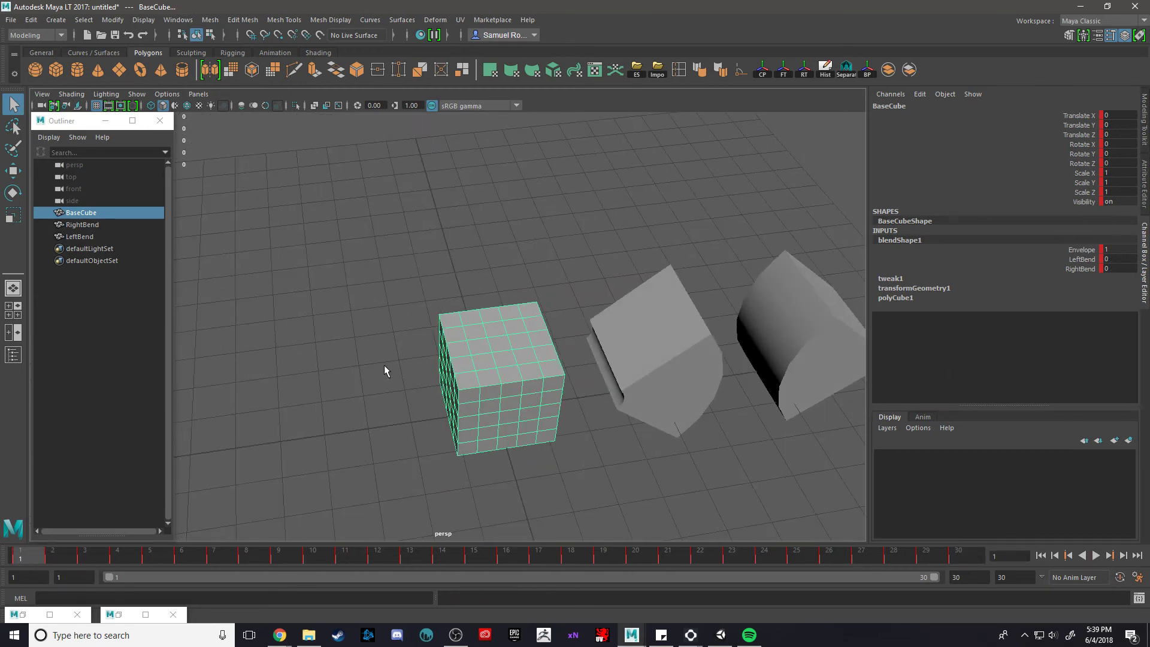
pyautogui.keyDown('alt'); pyautogui.moveTo(384, 364); pyautogui.dragTo(417, 350); pyautogui.keyUp('alt')
pyautogui.click(12, 20)
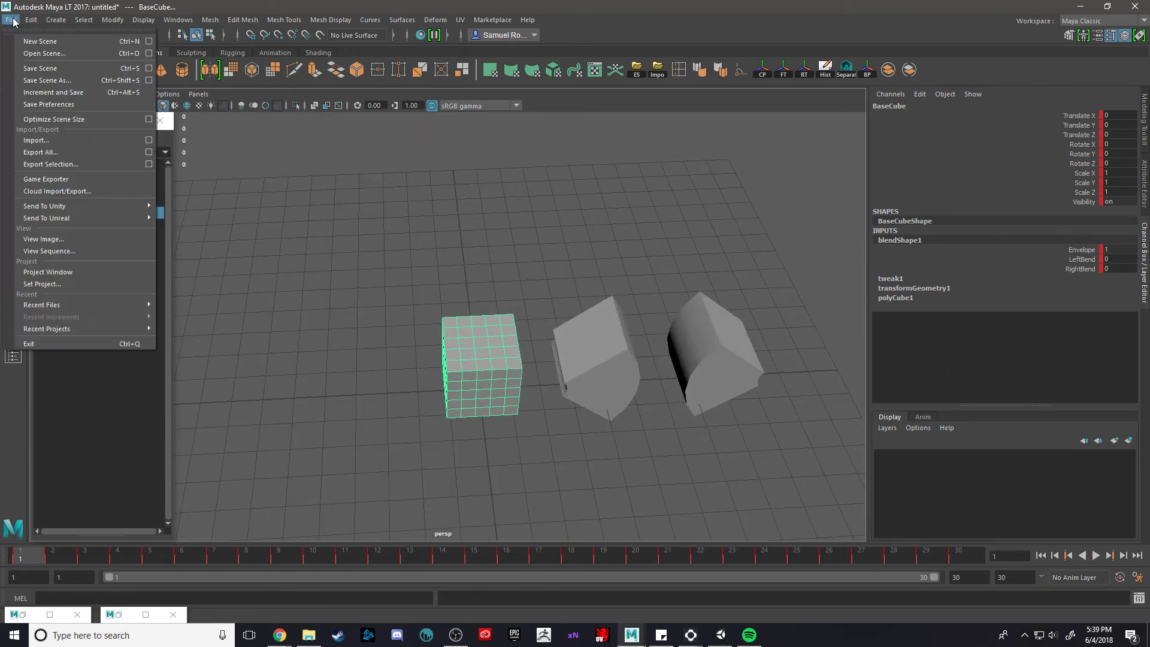
pyautogui.click(12, 19)
pyautogui.click(12, 20)
pyautogui.click(86, 165)
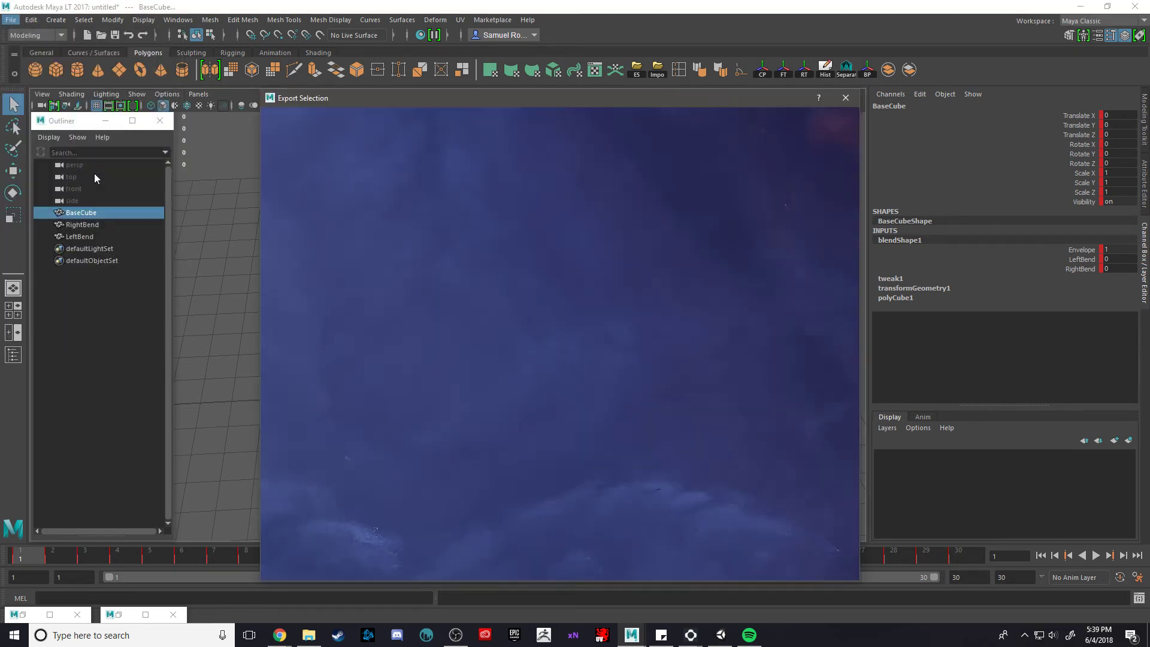
pyautogui.click(848, 95)
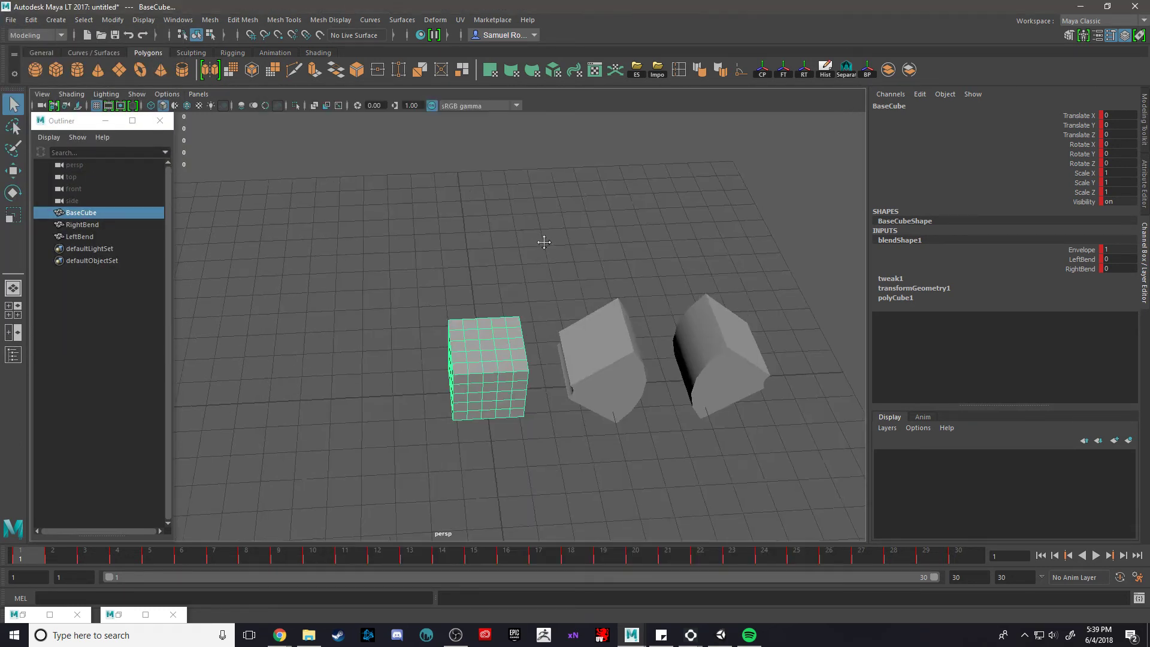
pyautogui.keyDown('alt'); pyautogui.moveTo(544, 242); pyautogui.dragTo(599, 264, button='middle'); pyautogui.keyUp('alt')
pyautogui.click(12, 19)
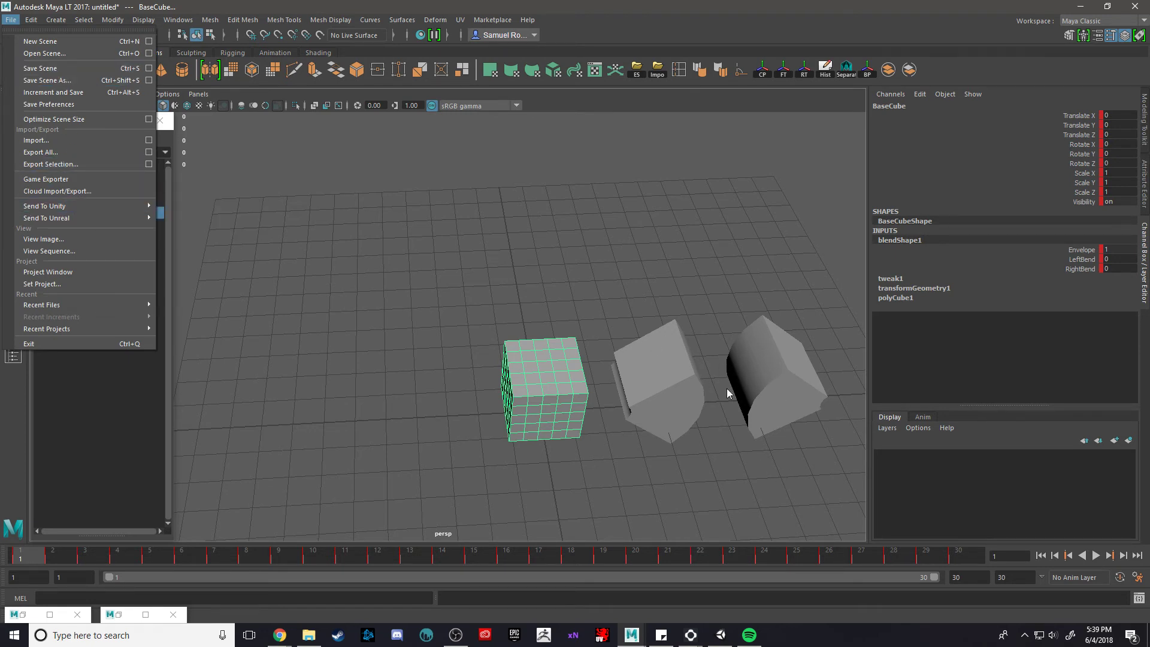
pyautogui.click(648, 351)
pyautogui.click(768, 352)
pyautogui.click(665, 367)
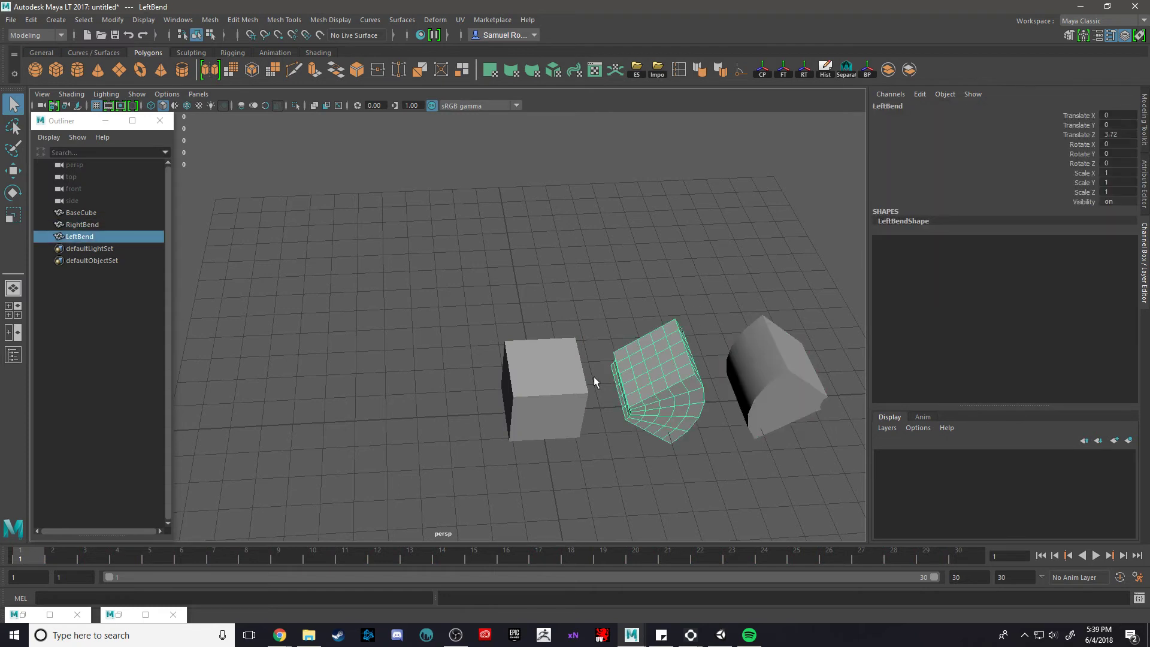
# Select BaseCube and delete its non-deformer history
pyautogui.click(558, 381)
pyautogui.click(10, 20)
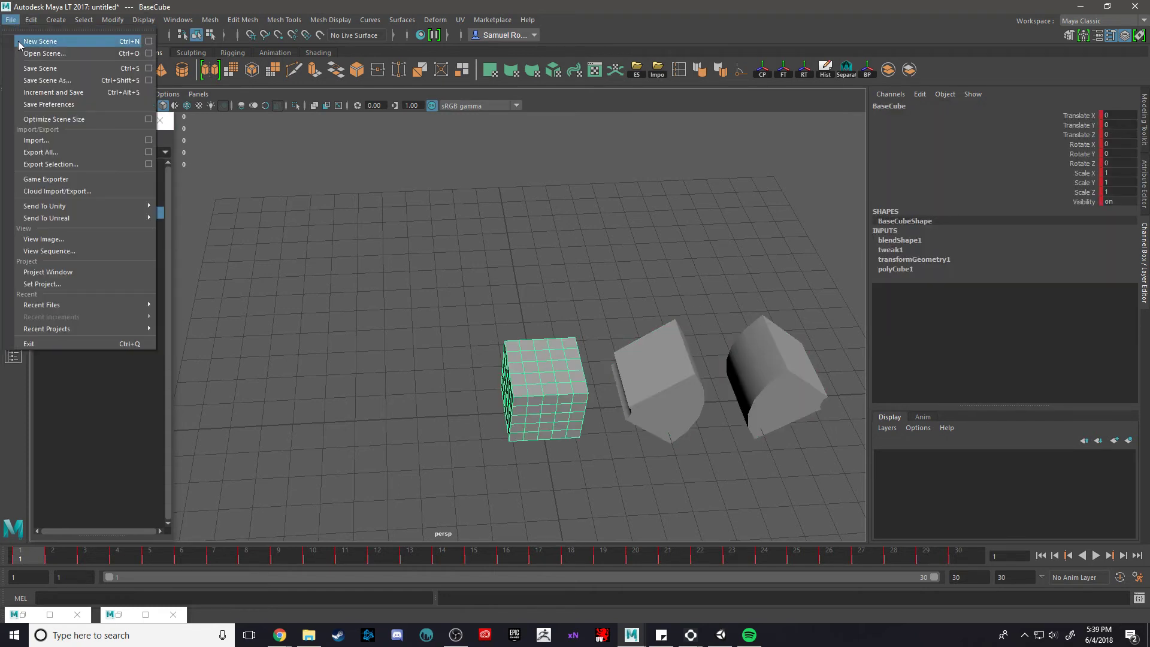
pyautogui.moveTo(30, 20)
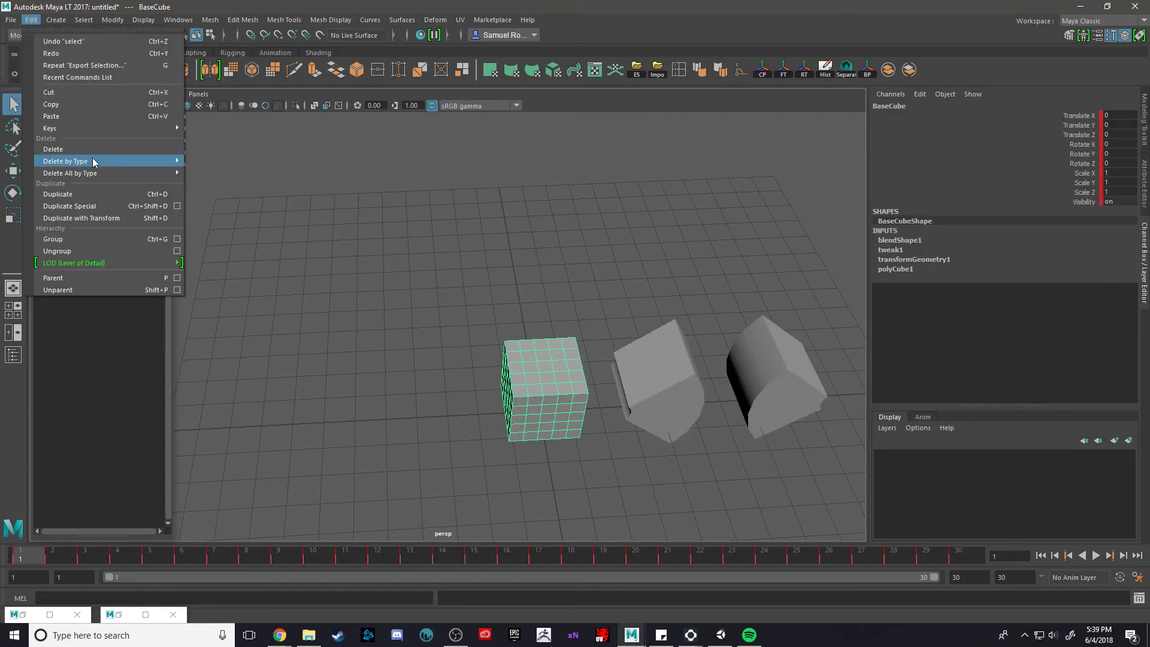
pyautogui.moveTo(90, 161)
pyautogui.click(246, 182)
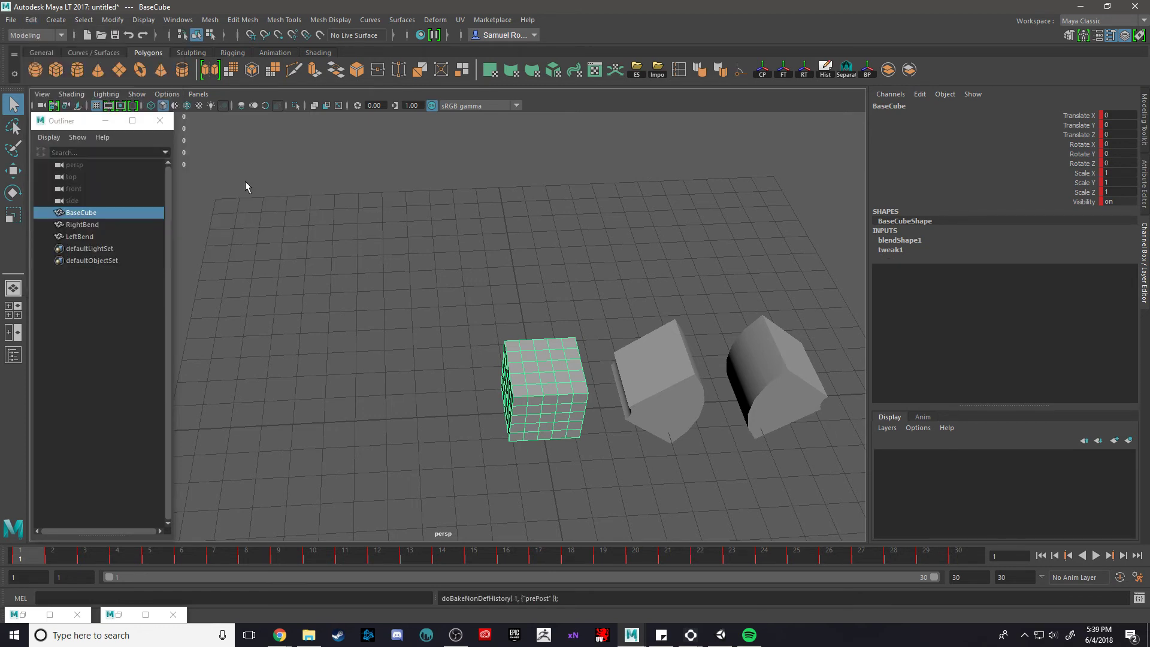
# Expand BaseCube's blendShape1 channels and play the baked animation to check the bends, then stop it at frame 1
pyautogui.moveTo(515, 246); pyautogui.dragTo(548, 504)
pyautogui.keyDown('alt'); pyautogui.moveTo(546, 201); pyautogui.dragTo(409, 149, button='middle'); pyautogui.keyUp('alt')
pyautogui.scroll(5, 502, 300)
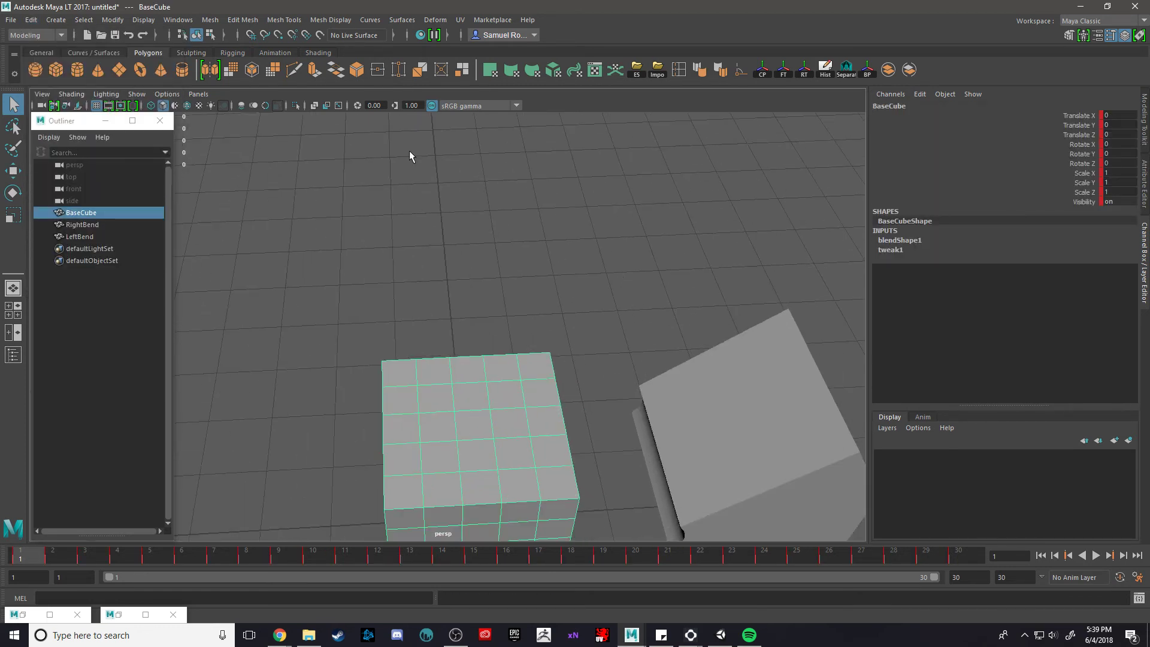
pyautogui.click(904, 242)
pyautogui.scroll(-5, 599, 235)
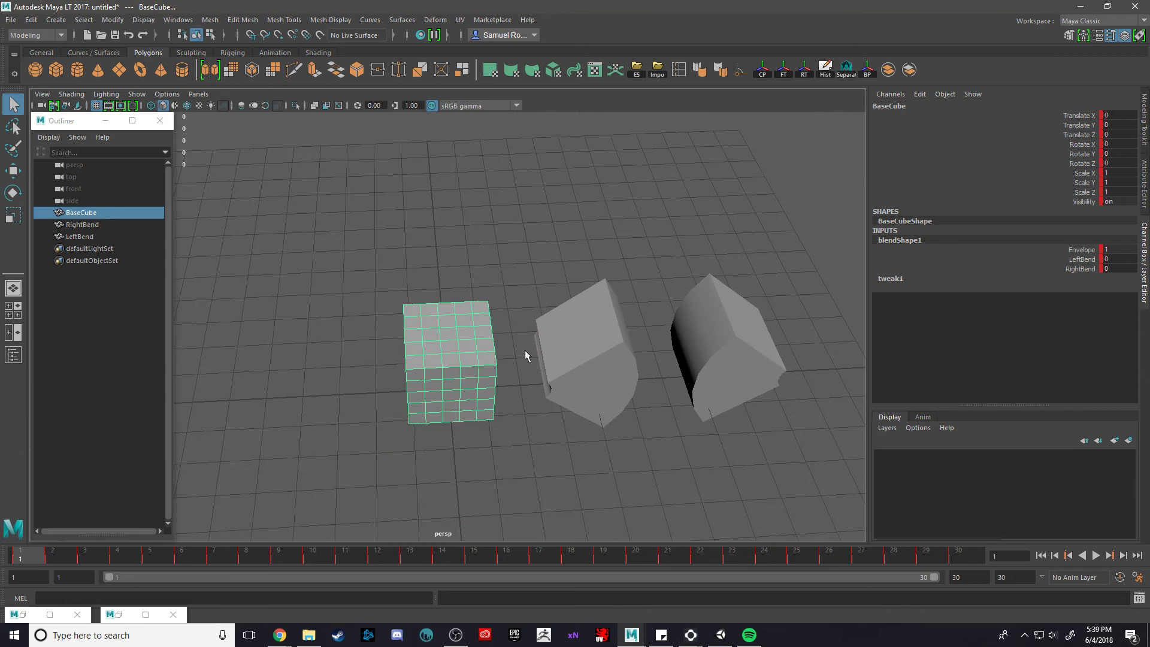
pyautogui.hotkey('alt', 'v')
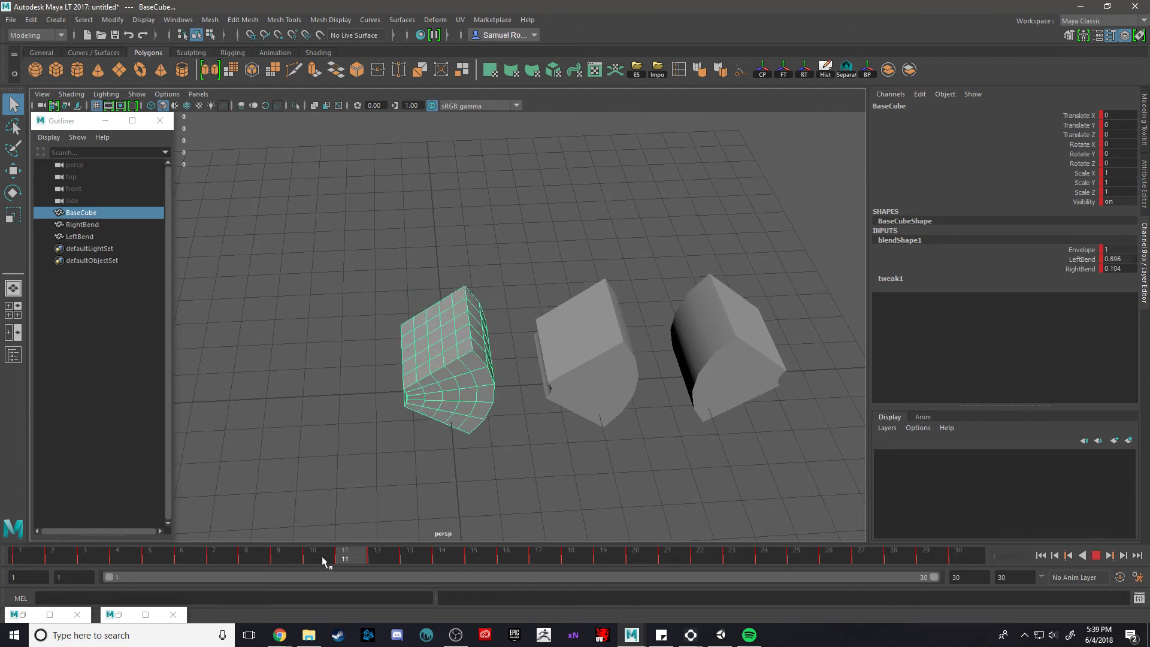
pyautogui.hotkey('alt', 'v')
pyautogui.click(491, 344)
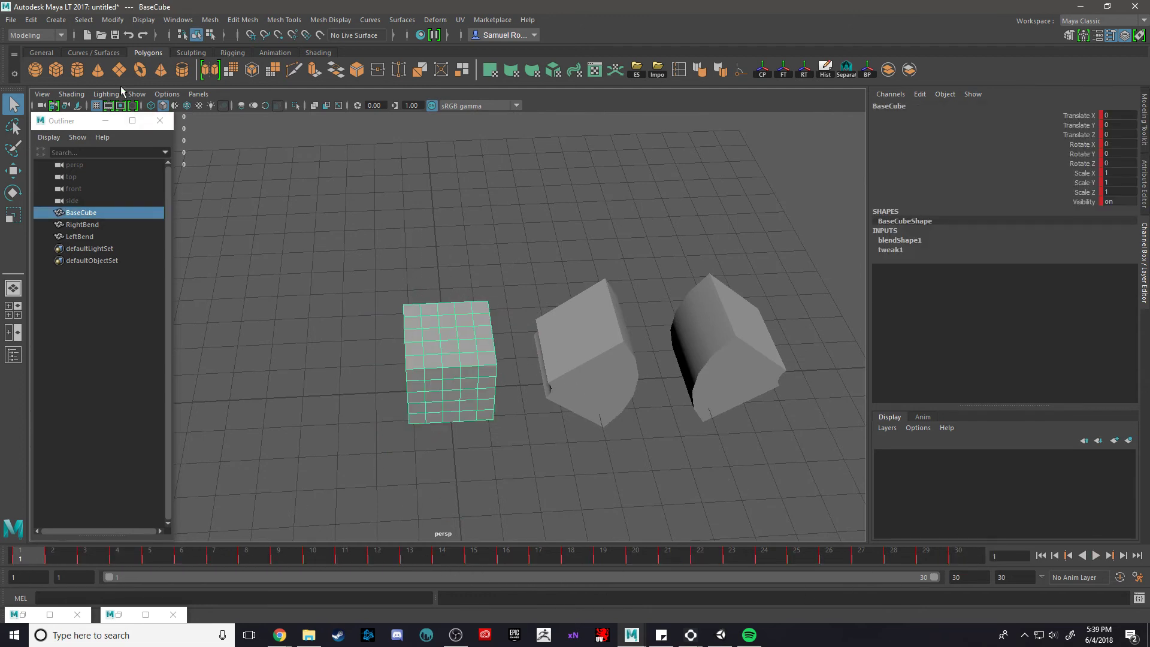
# Start an FBX export of the selected BaseCube into the project's assets folder with the file name BendBake2
pyautogui.click(9, 20)
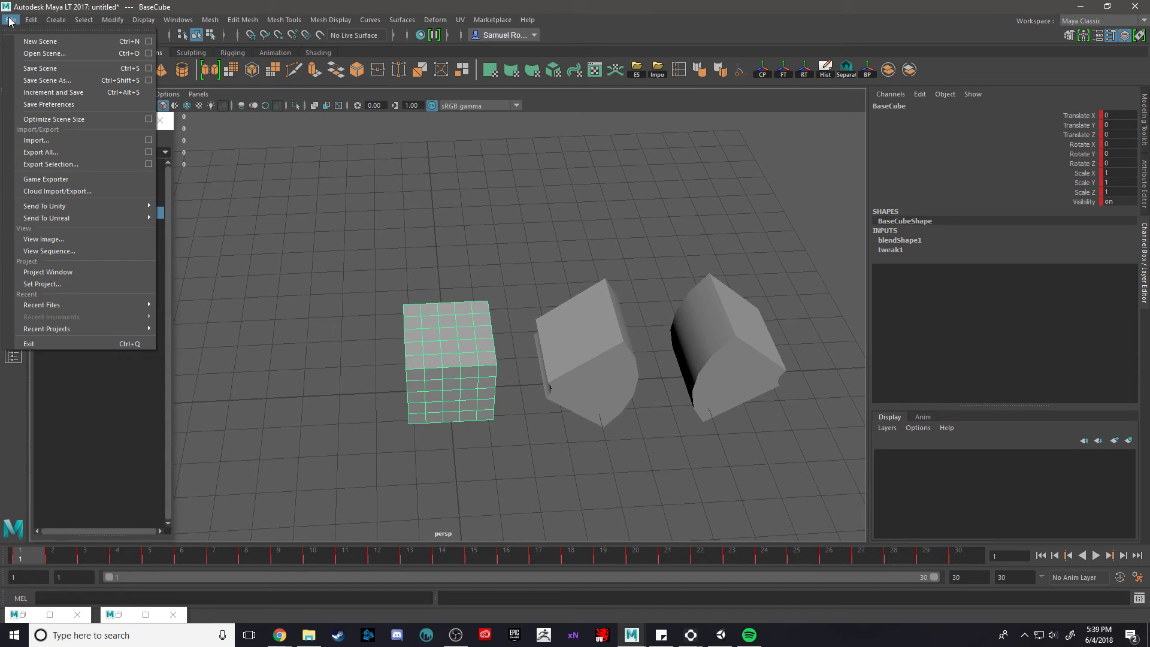
pyautogui.click(64, 164)
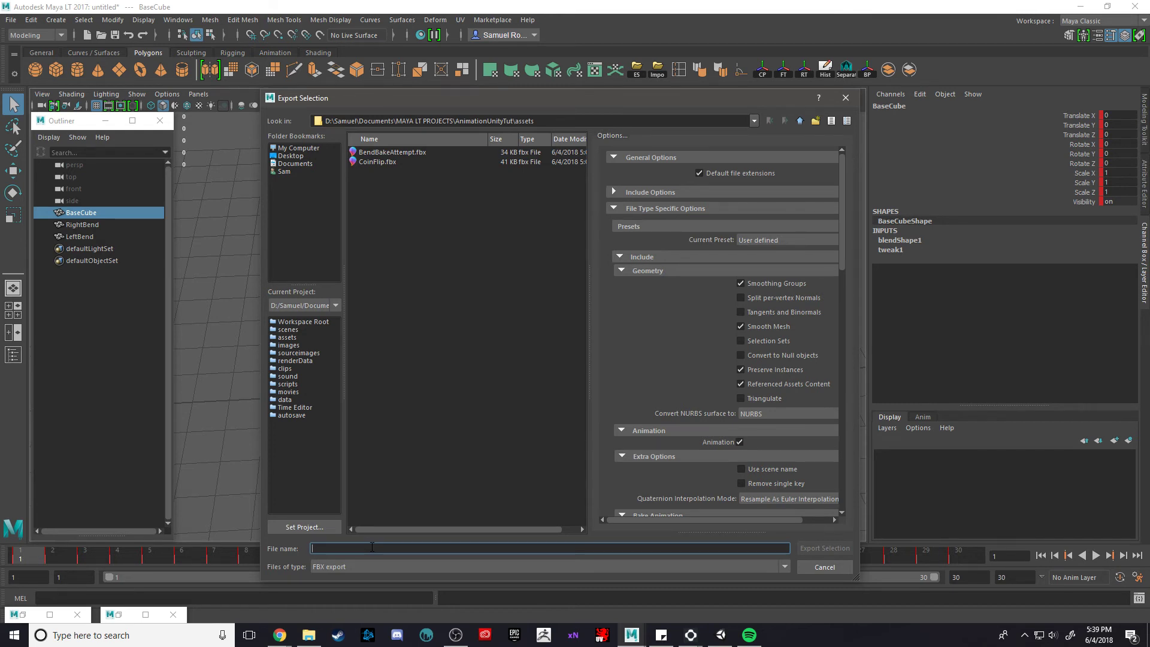
pyautogui.write('BendBake2')
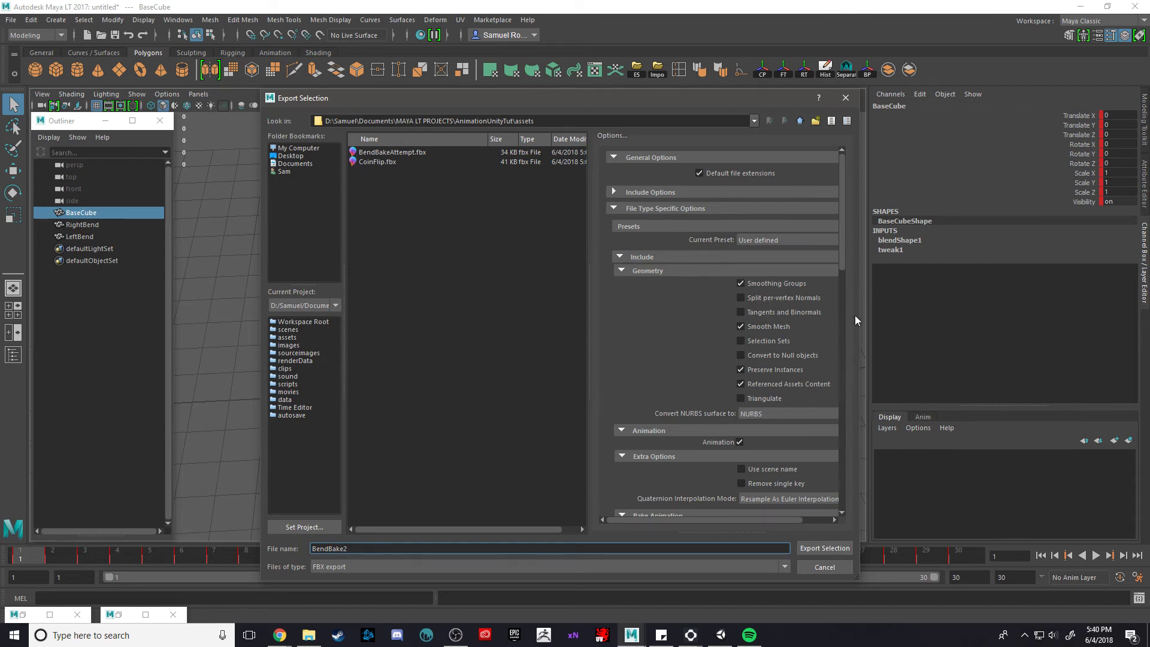
# Review the FBX export options for animation, baking, deformed models with Skins and Blend Shapes, constraints, embedded media and connections
pyautogui.click(623, 271)
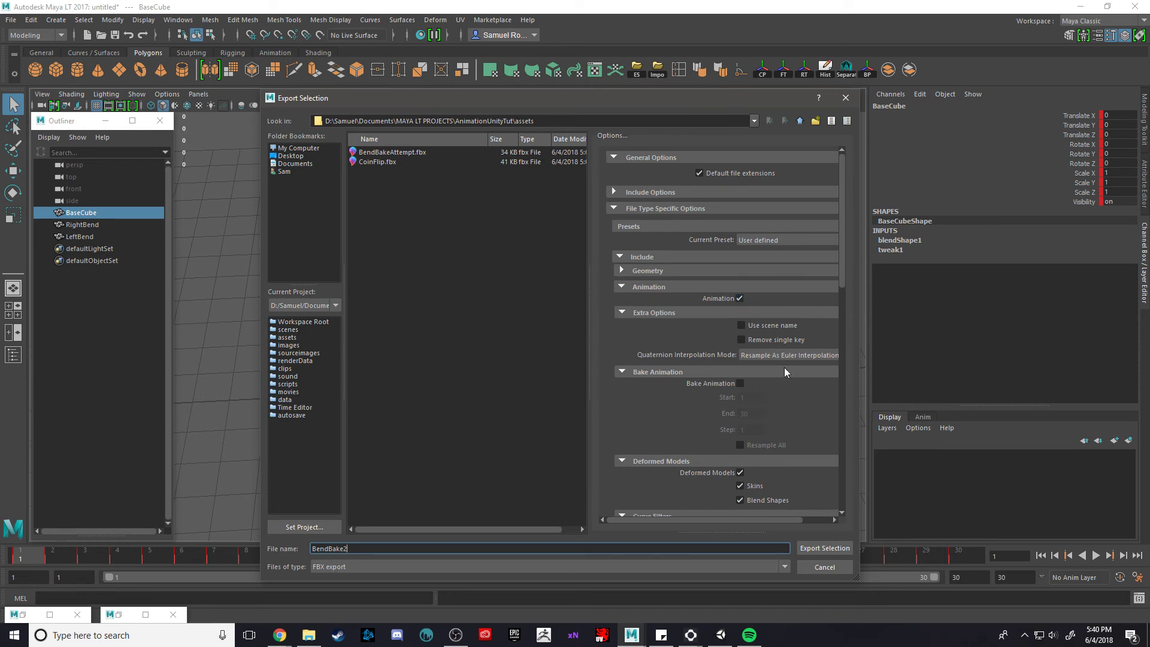
pyautogui.scroll(-1, 746, 369)
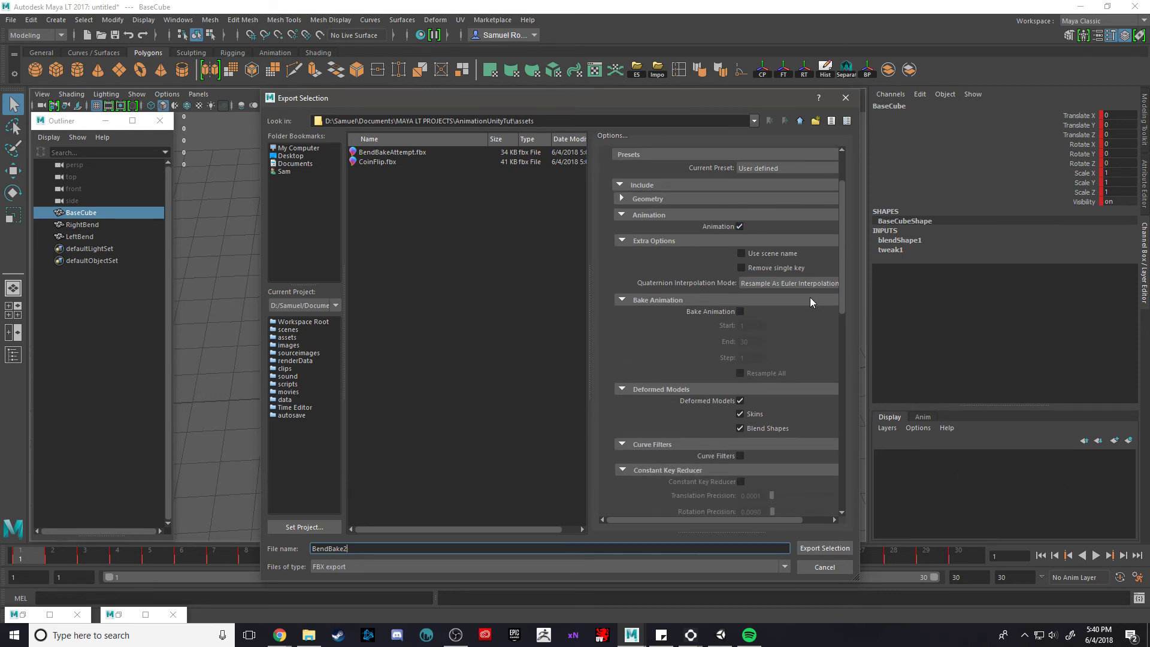
pyautogui.moveTo(623, 103); pyautogui.dragTo(499, 88)
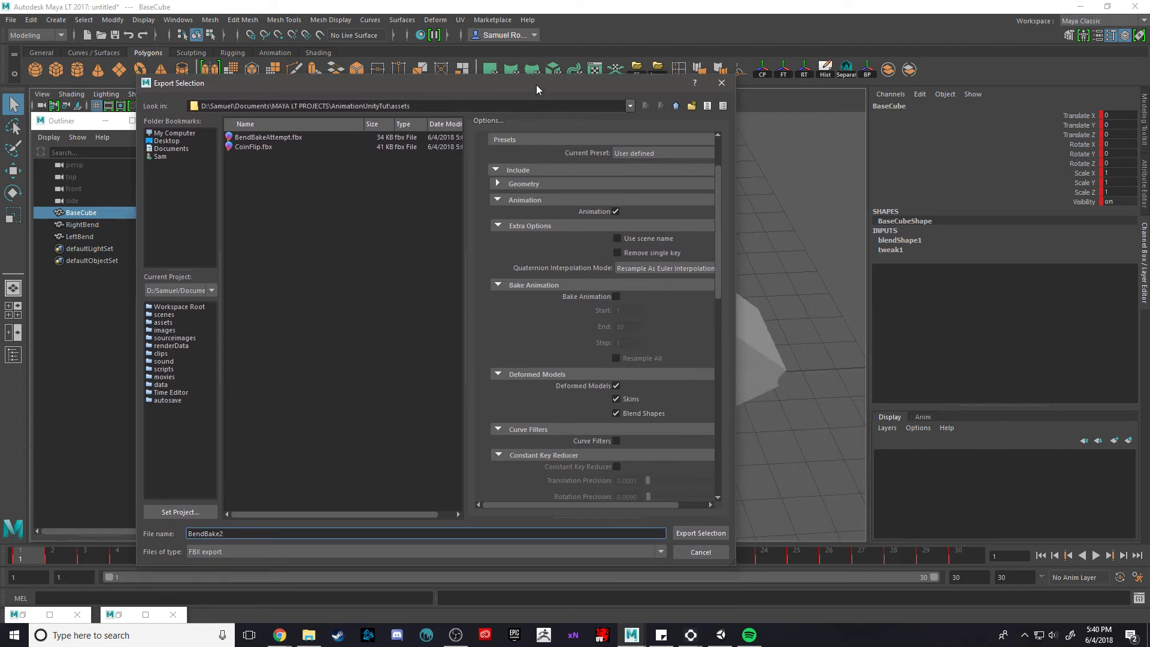
pyautogui.moveTo(537, 86); pyautogui.dragTo(643, 436)
pyautogui.moveTo(472, 423); pyautogui.dragTo(451, 82)
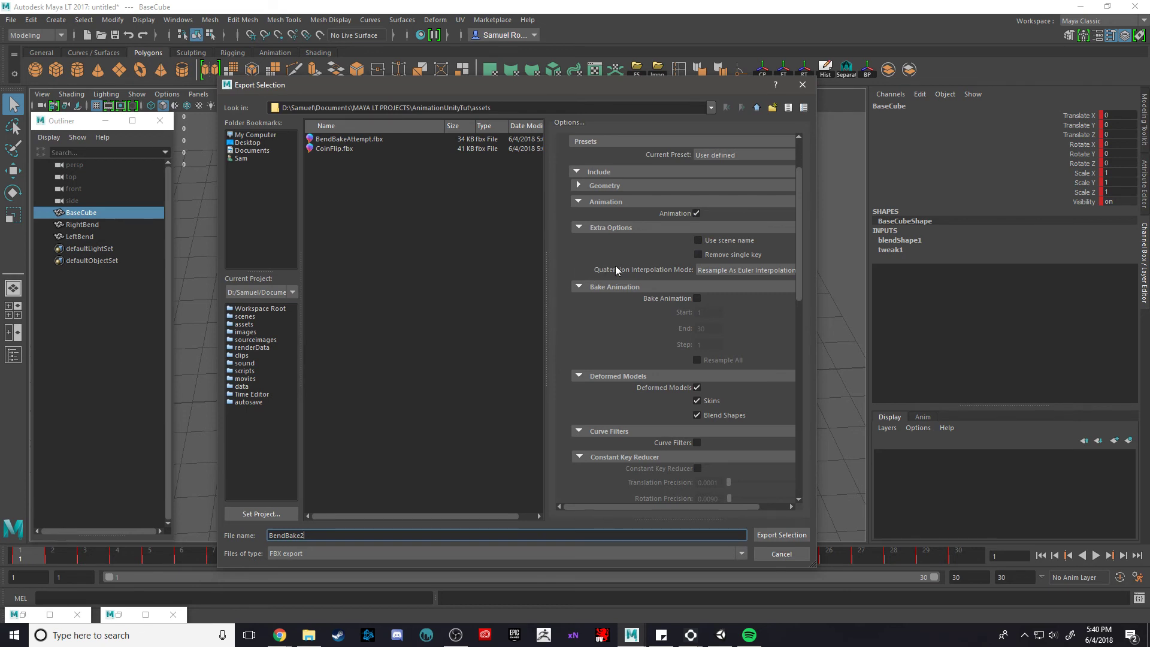
pyautogui.scroll(-1, 690, 322)
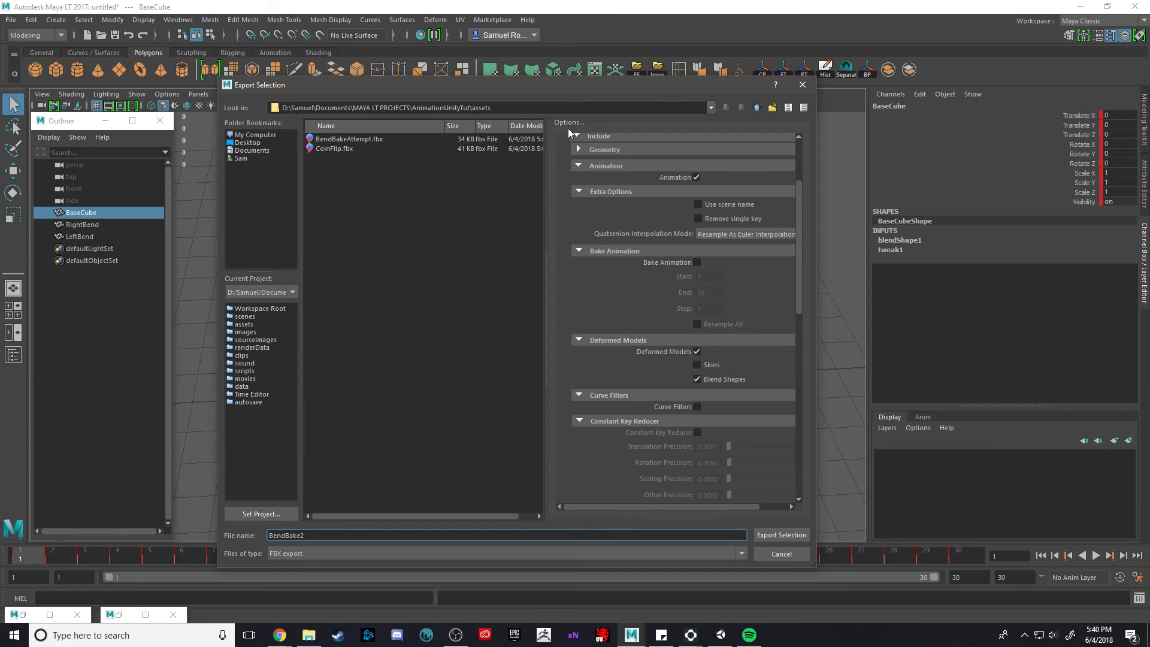
pyautogui.moveTo(412, 83); pyautogui.dragTo(432, 71)
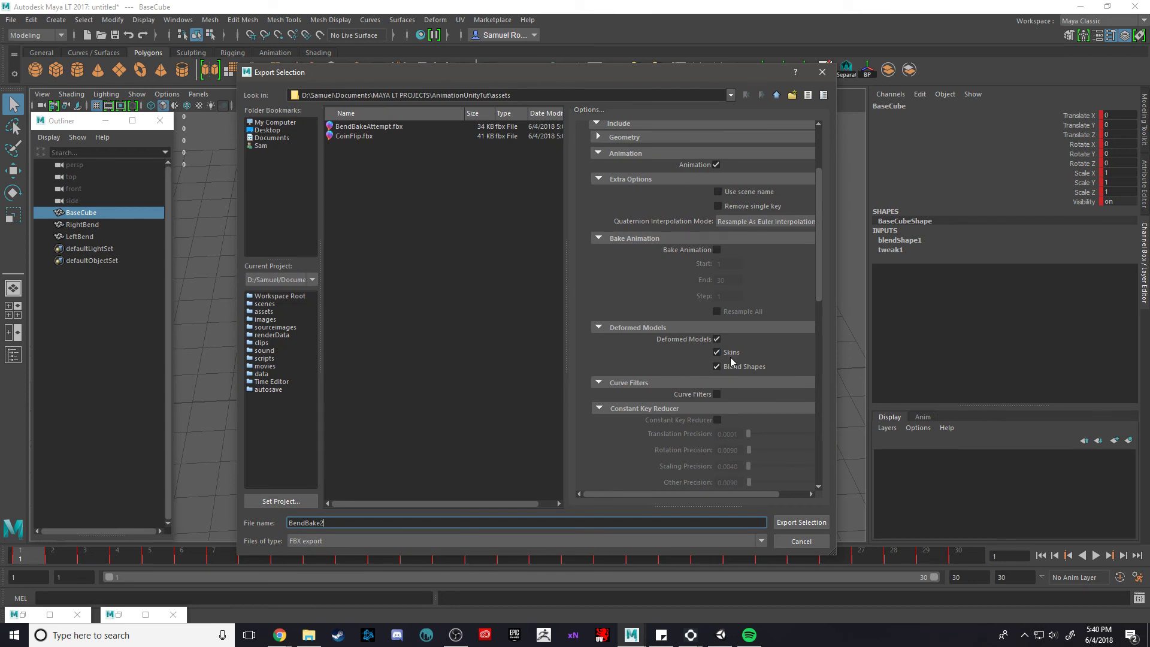
pyautogui.scroll(-3, 775, 337)
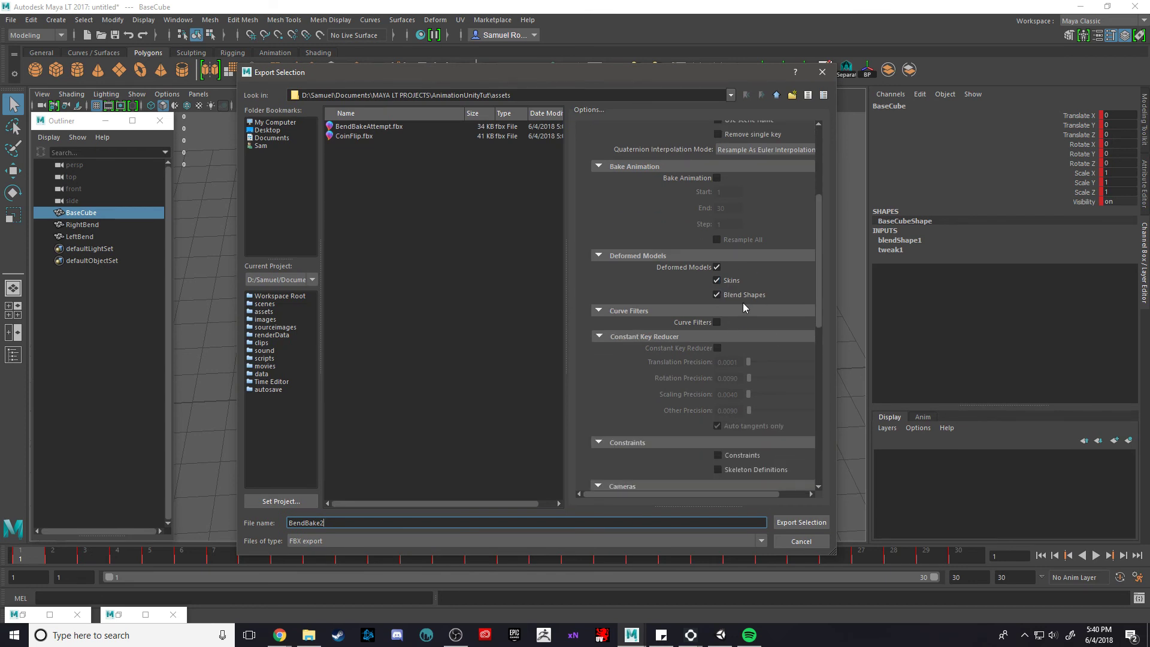
pyautogui.scroll(-9, 743, 303)
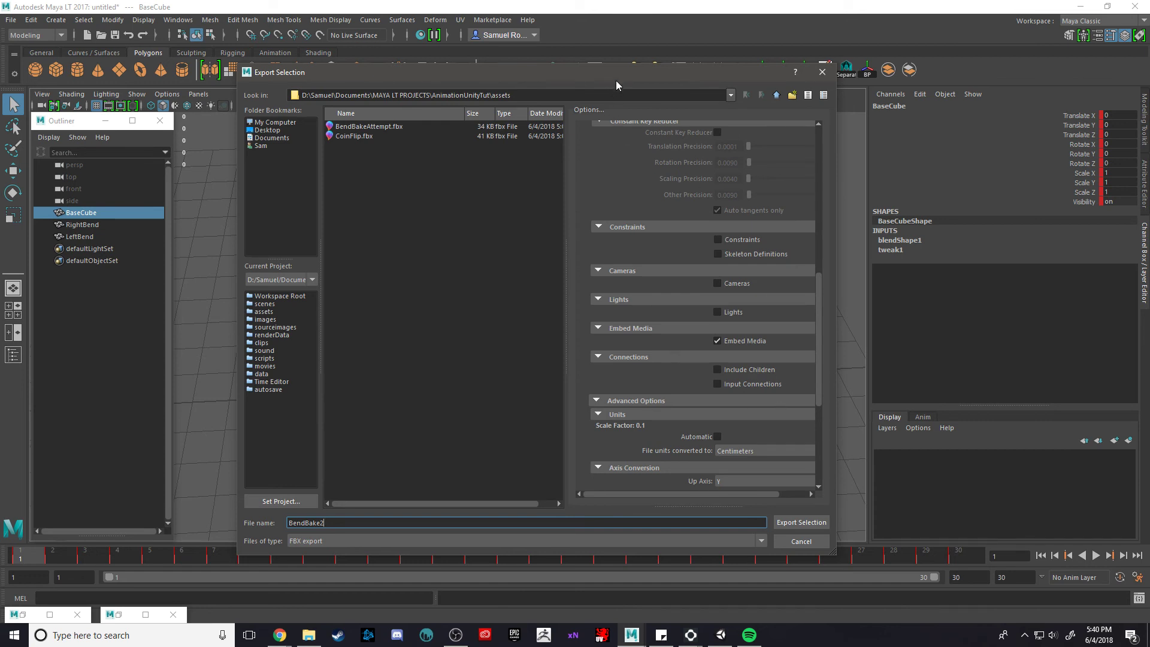
# Enable Input Connections in the FBX export options and export the selection as BendBake2
pyautogui.moveTo(616, 81); pyautogui.dragTo(1146, 66)
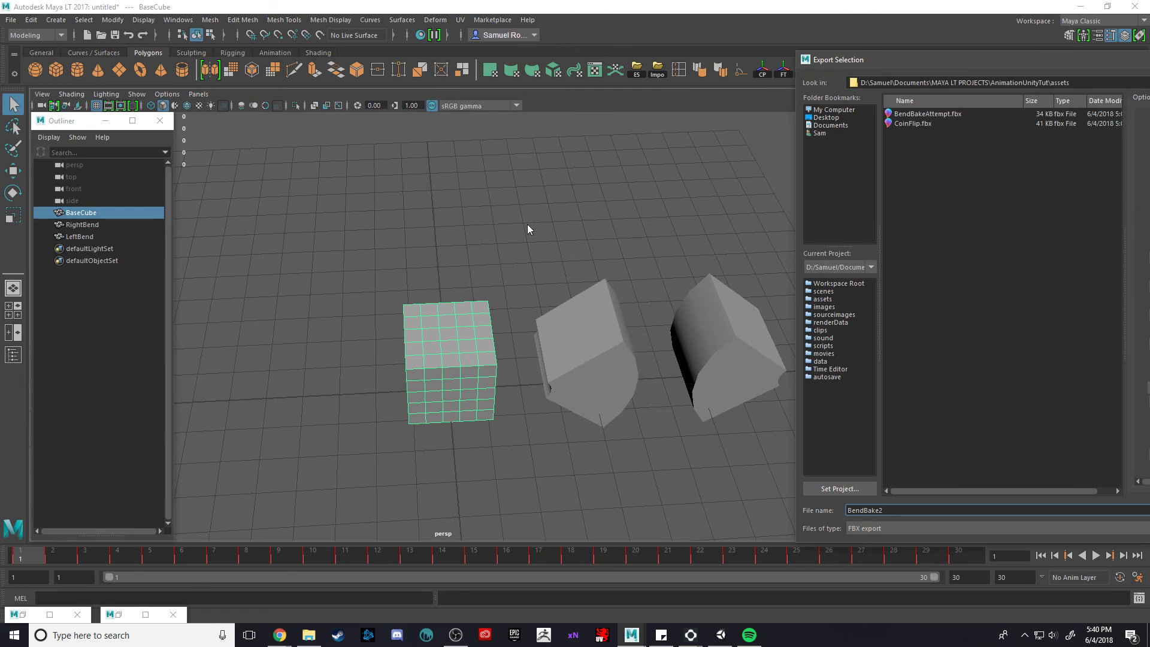
pyautogui.moveTo(851, 60); pyautogui.dragTo(431, 61)
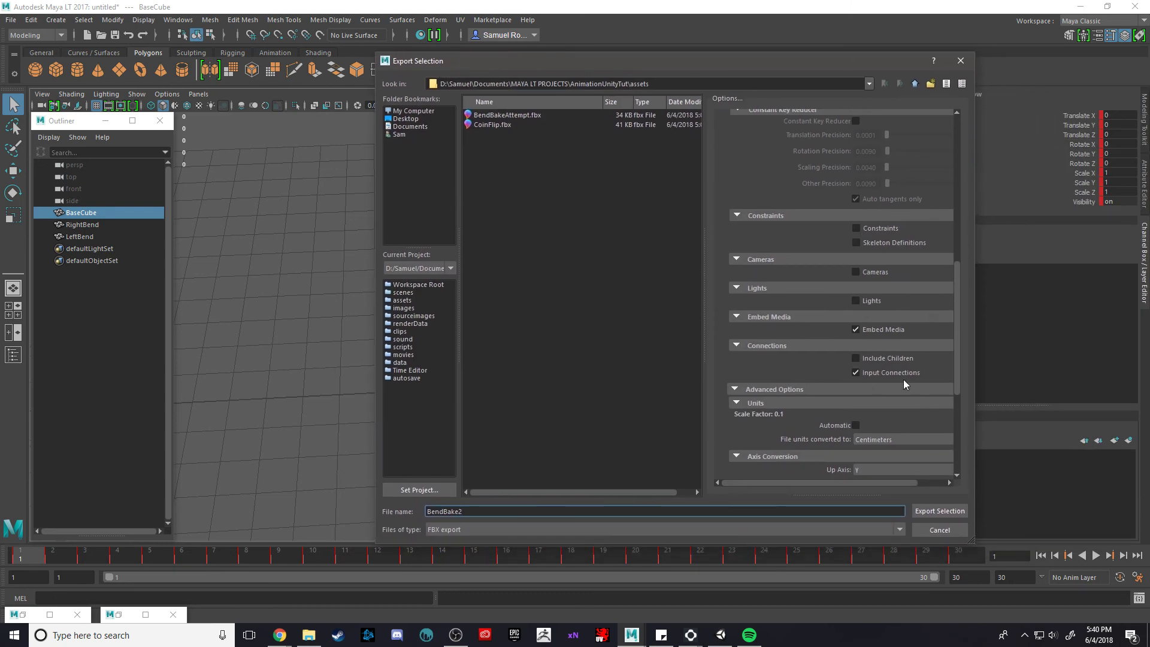
pyautogui.scroll(-3, 880, 373)
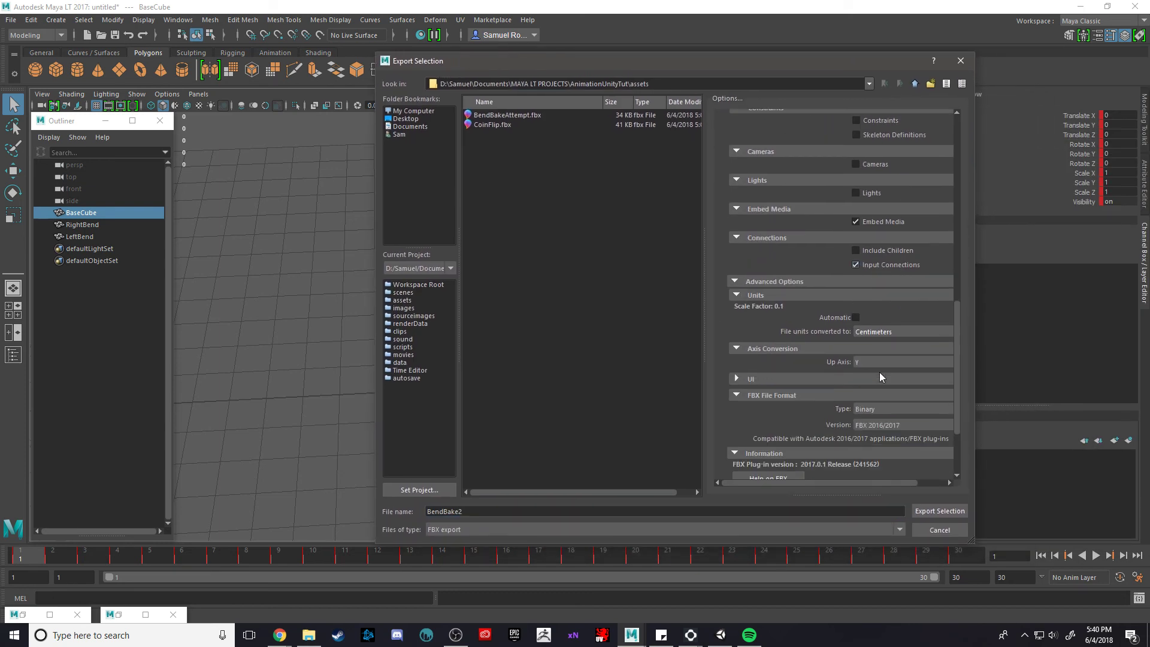
pyautogui.scroll(-2, 867, 374)
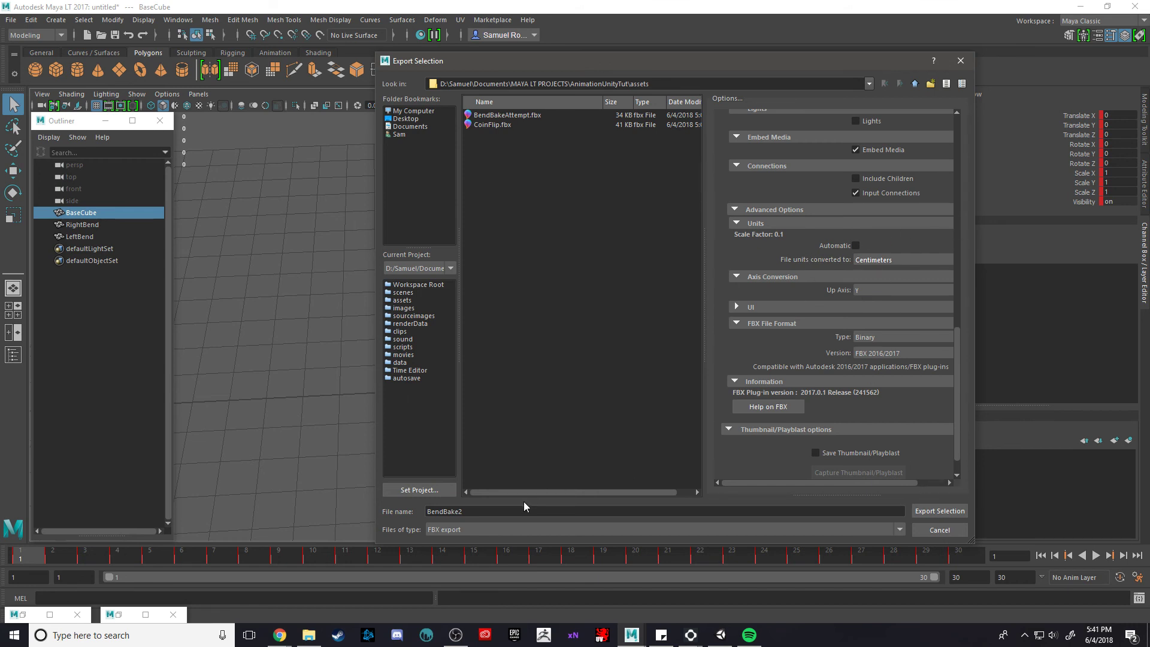
pyautogui.click(953, 511)
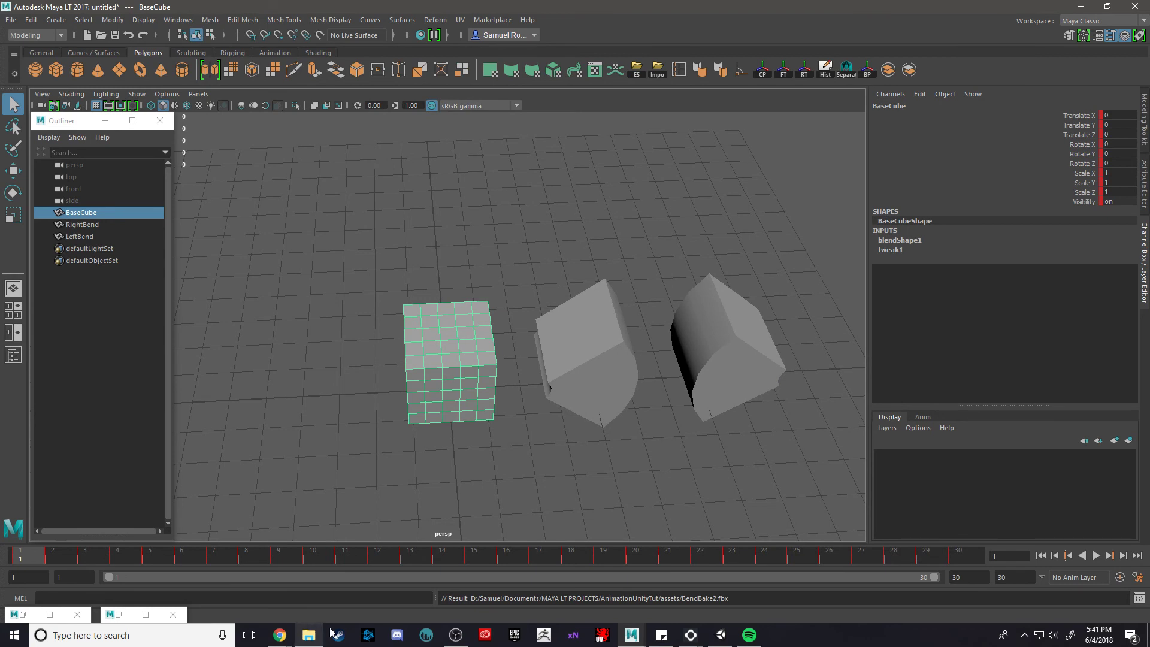
# Deselect BaseCube, switch to the other, empty Maya LT window and import the exported BendBake2 FBX from File Explorer
pyautogui.click(545, 256)
pyautogui.moveTo(639, 635)
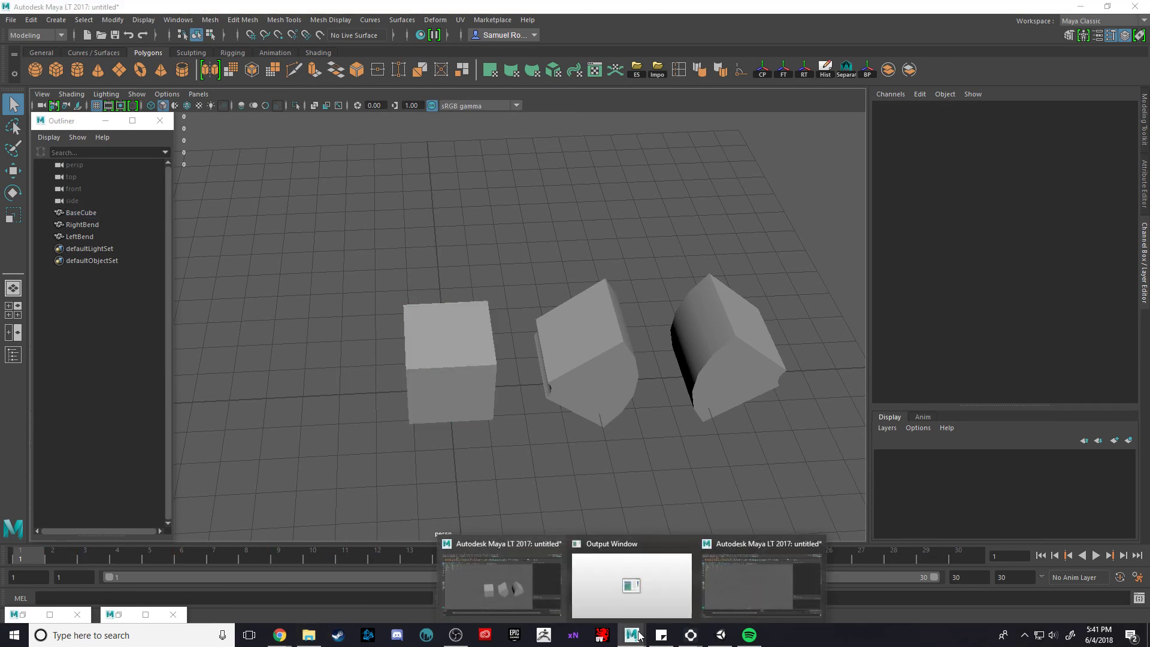
pyautogui.click(738, 572)
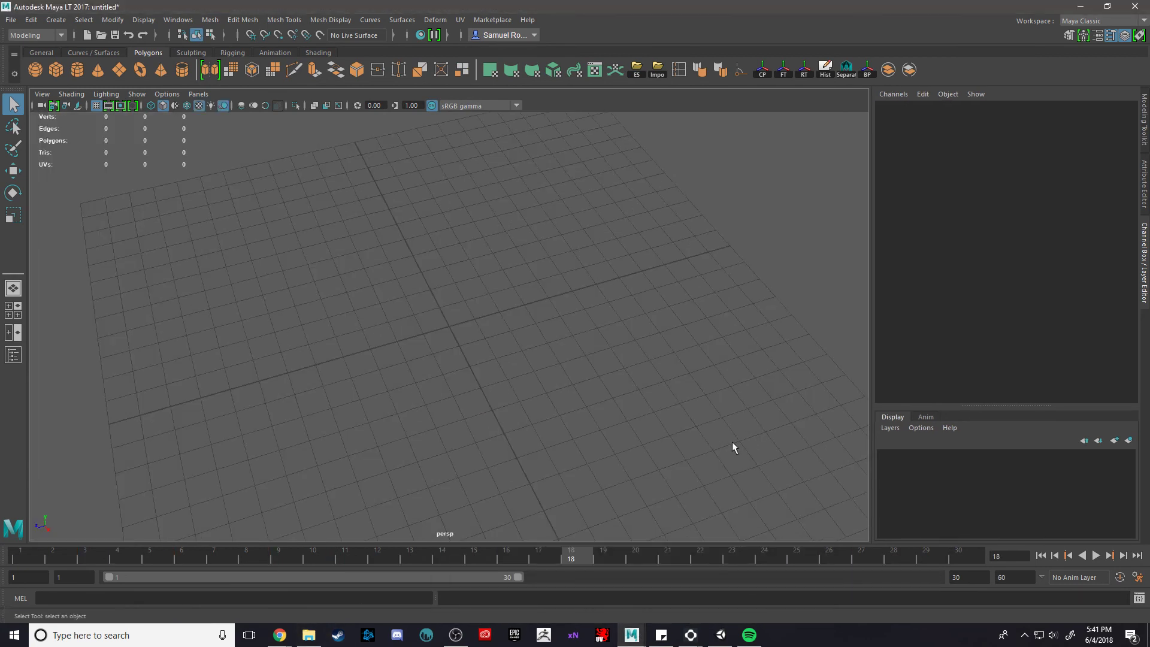
pyautogui.click(309, 635)
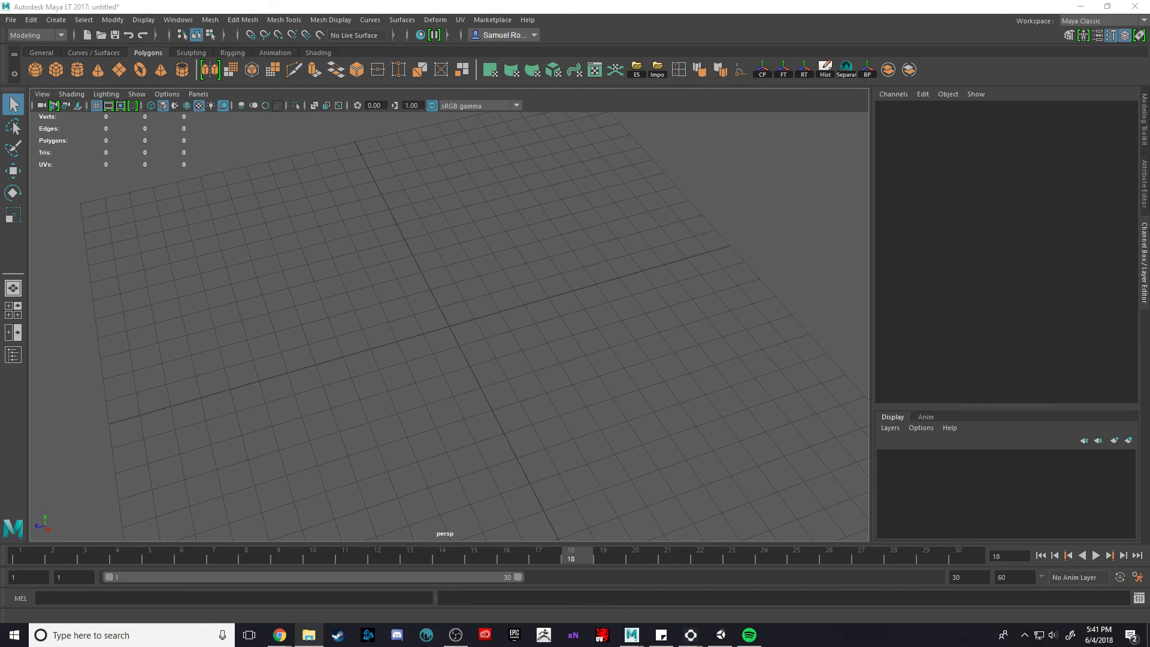
pyautogui.moveTo(0, 216); pyautogui.dragTo(415, 315)
pyautogui.moveTo(621, 437); pyautogui.dragTo(389, 222)
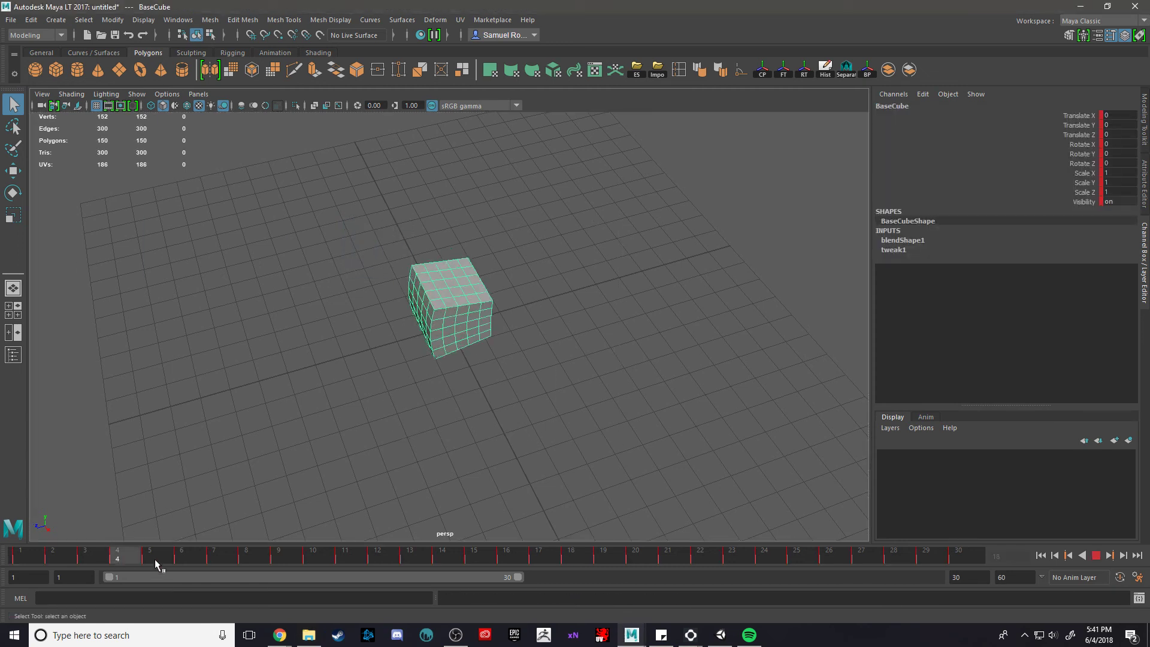
# Play the imported BaseCube's animation to check the bends, stop it and return to frame 1
pyautogui.click(1098, 557)
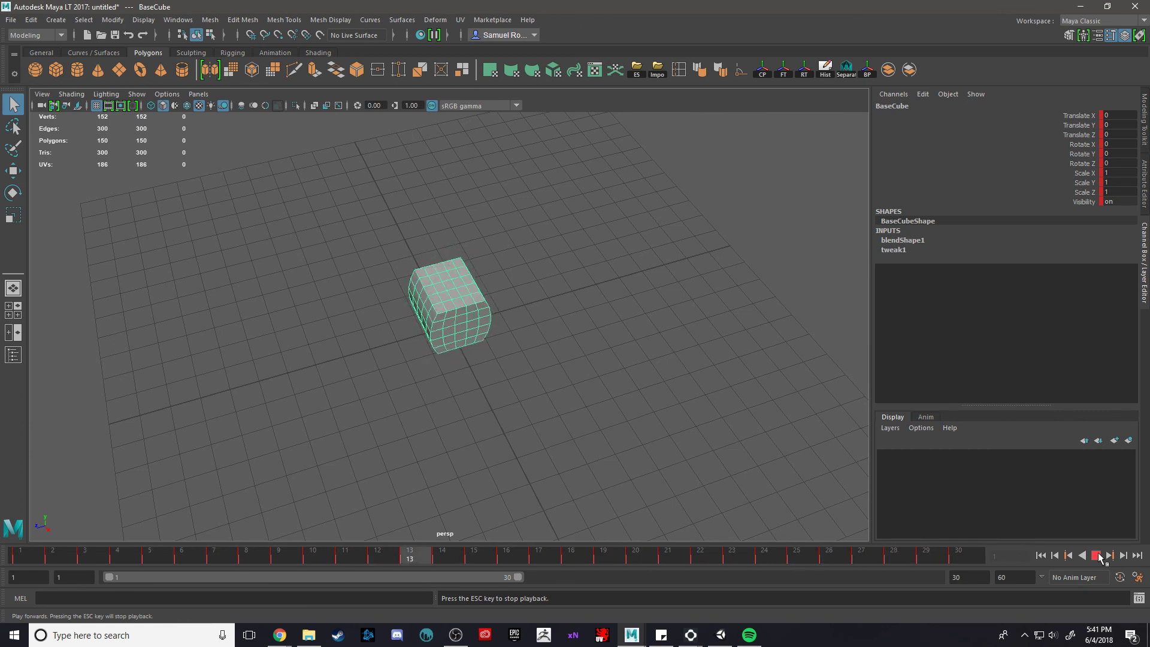
pyautogui.click(1097, 556)
pyautogui.moveTo(278, 568); pyautogui.dragTo(20, 560)
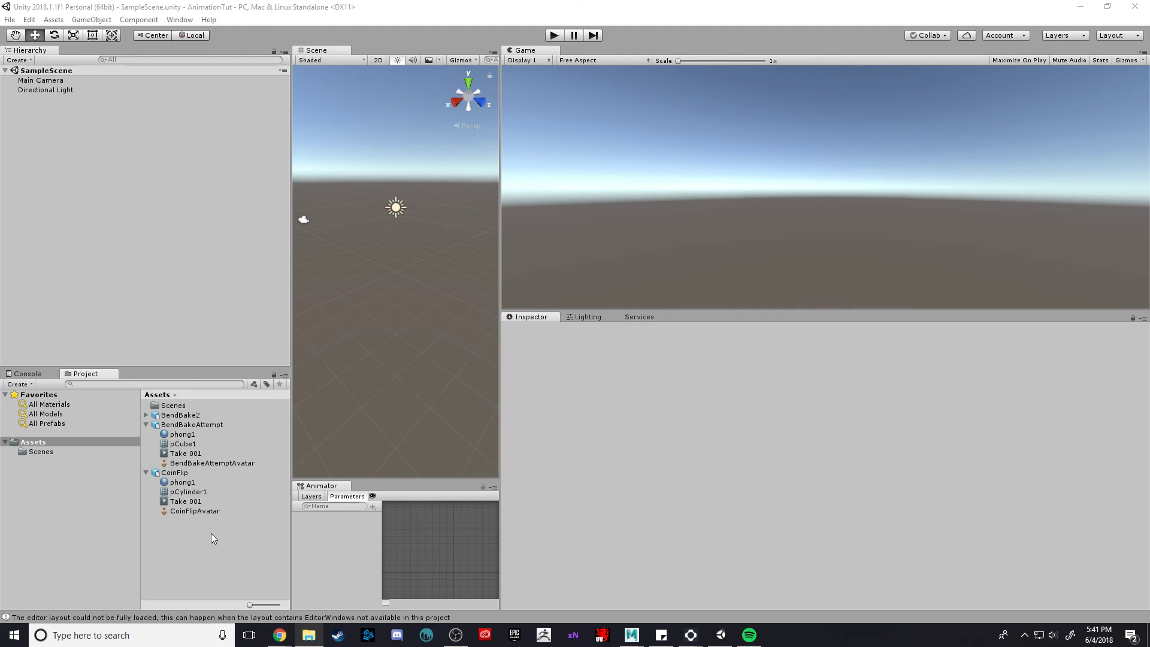
# In Unity, expand the BendBake2 asset and preview its Take 001 clip, stopping playback after checking the bends
pyautogui.click(146, 415)
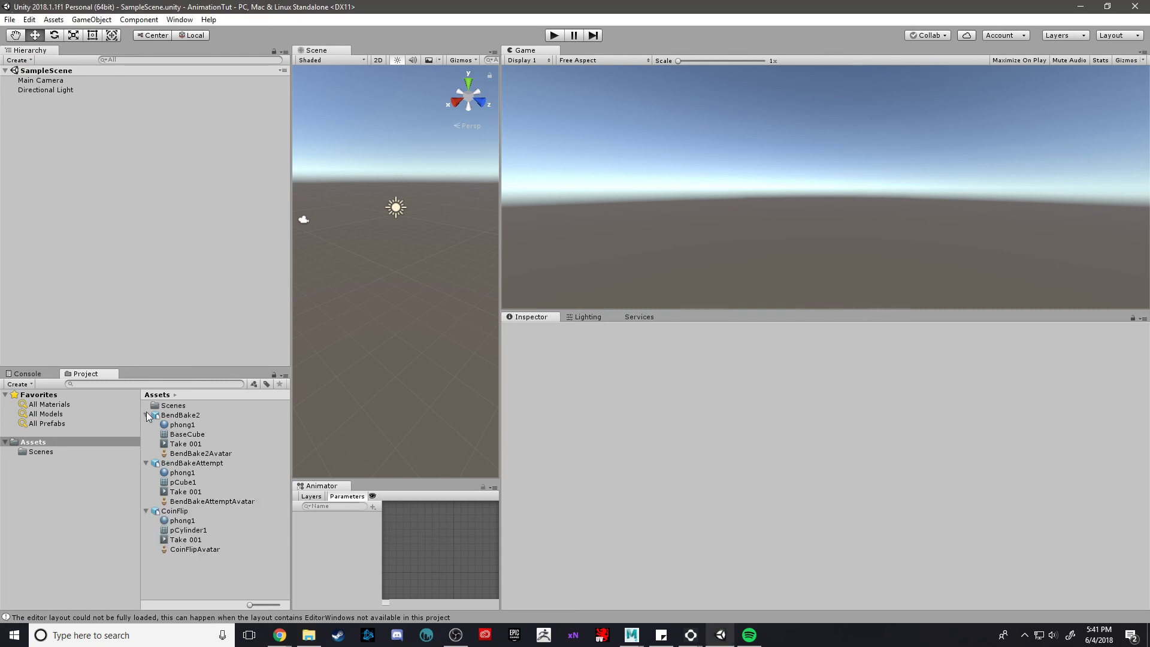
pyautogui.click(188, 446)
pyautogui.click(511, 390)
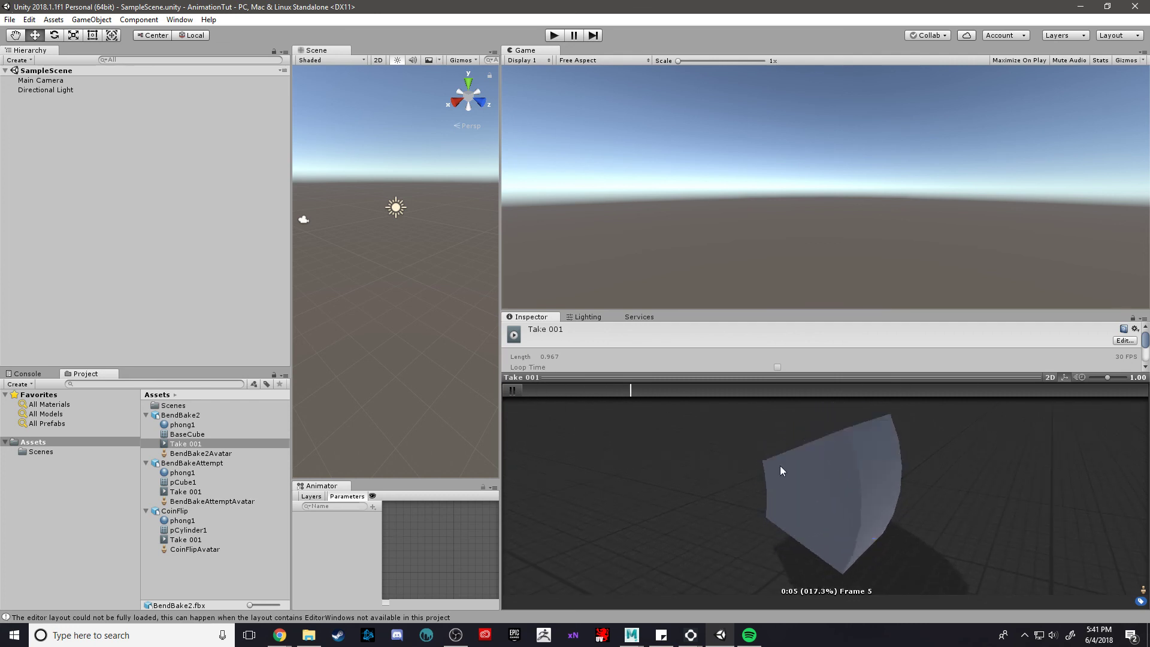
pyautogui.click(514, 391)
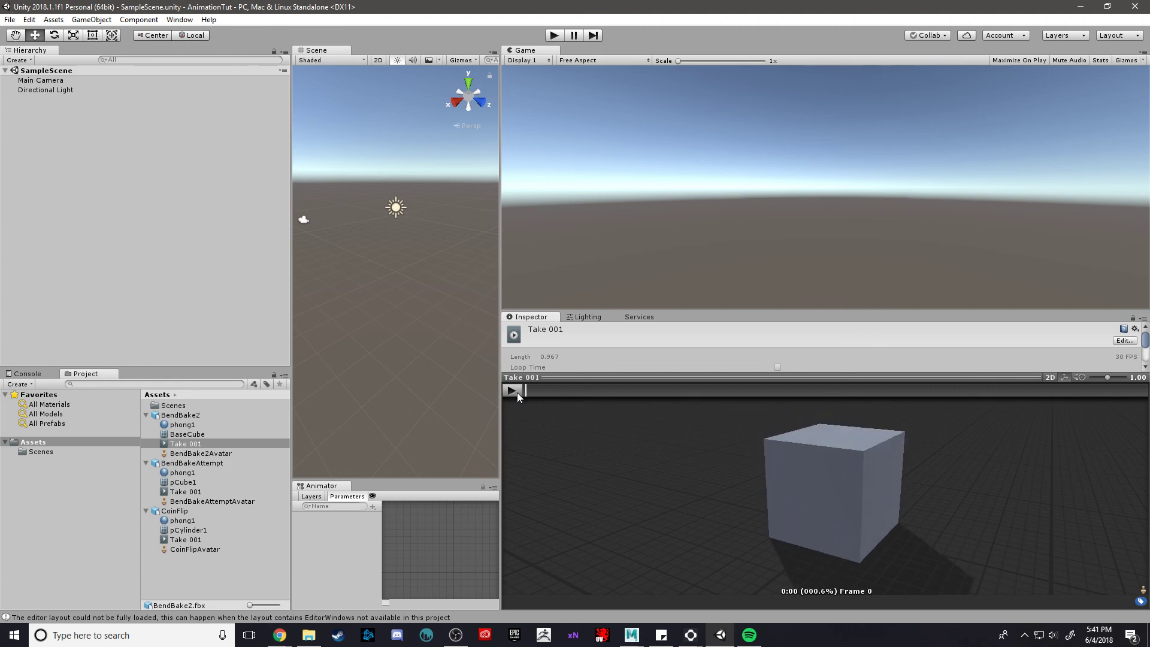
# Return to the Maya LT scene, inspect the imported cube up close and reselect BaseCube
pyautogui.moveTo(507, 5); pyautogui.dragTo(1149, 7)
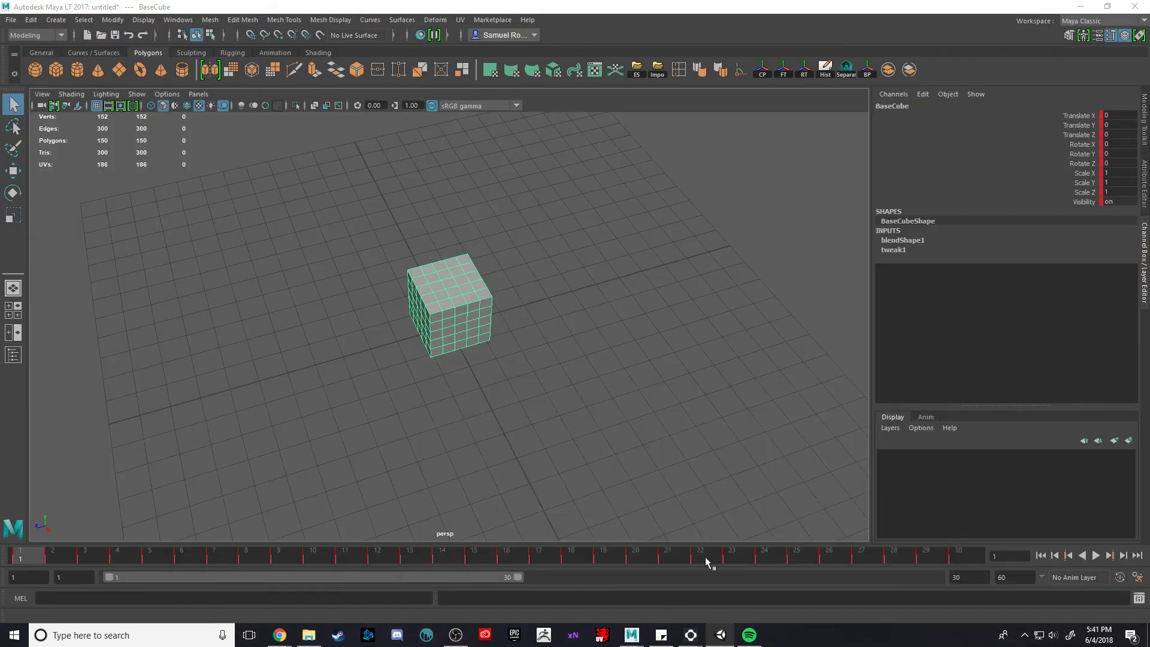
pyautogui.click(515, 404)
pyautogui.keyDown('alt'); pyautogui.moveTo(515, 404); pyautogui.dragTo(552, 413); pyautogui.keyUp('alt')
pyautogui.scroll(2, 494, 398)
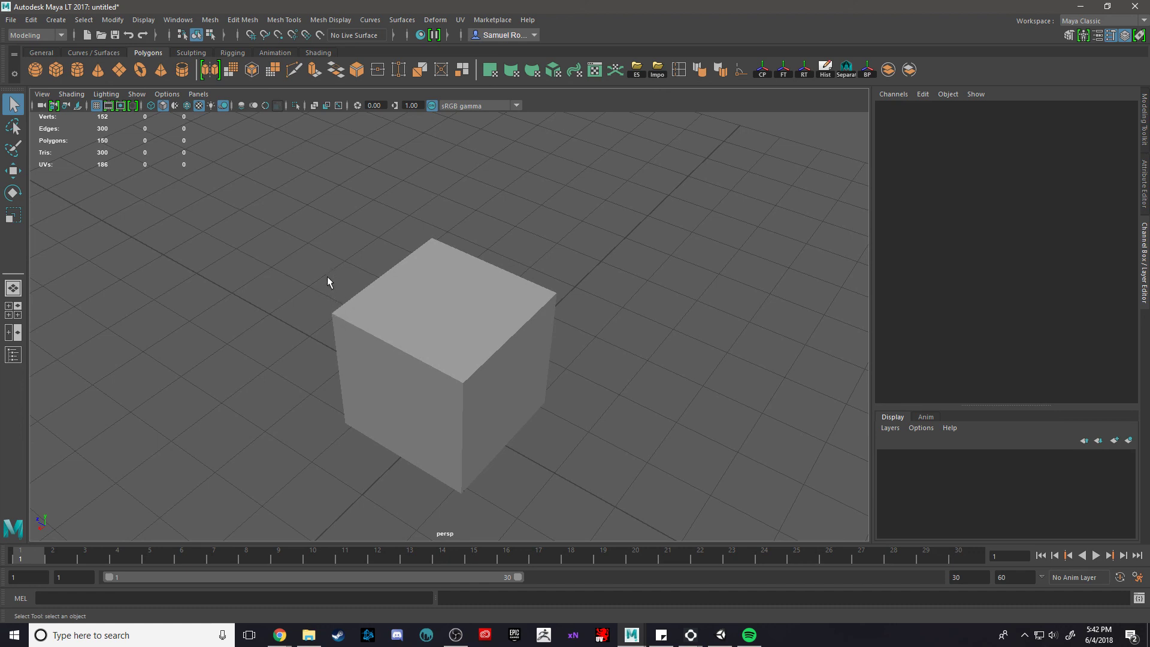
pyautogui.click(436, 324)
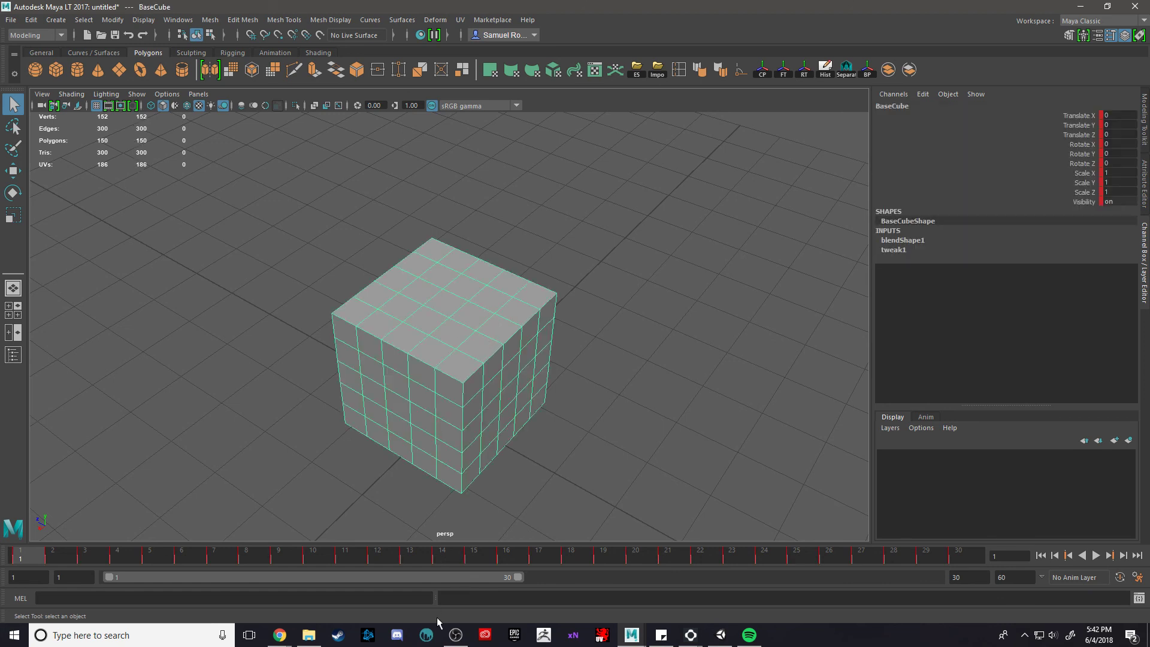